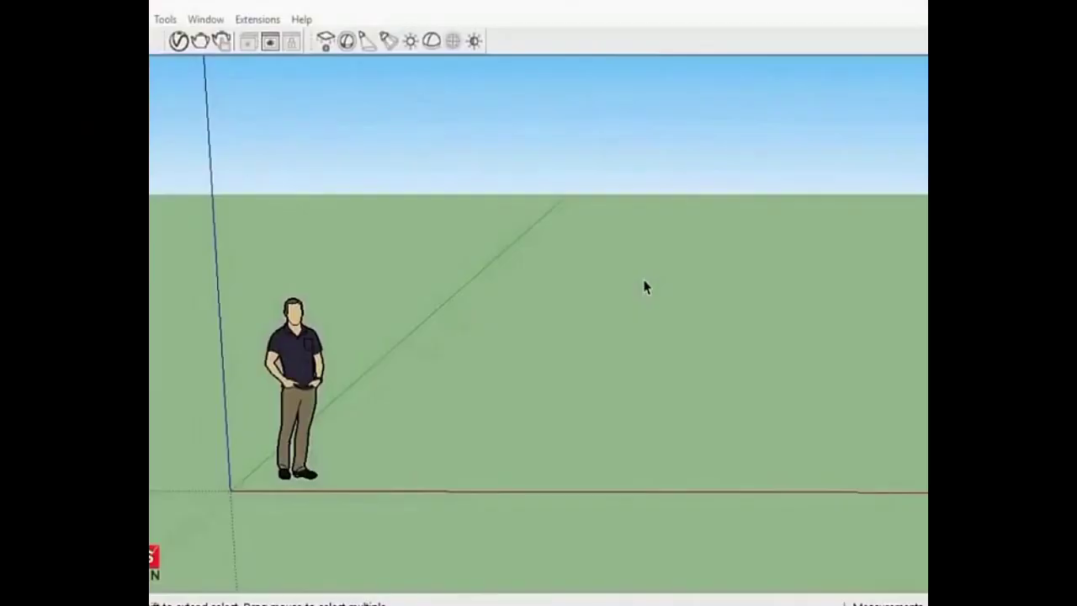
- Enable the Views toolbar from the toolbar list and dock it at the left edge
{"action": "left_click", "coordinate": [541, 325]}
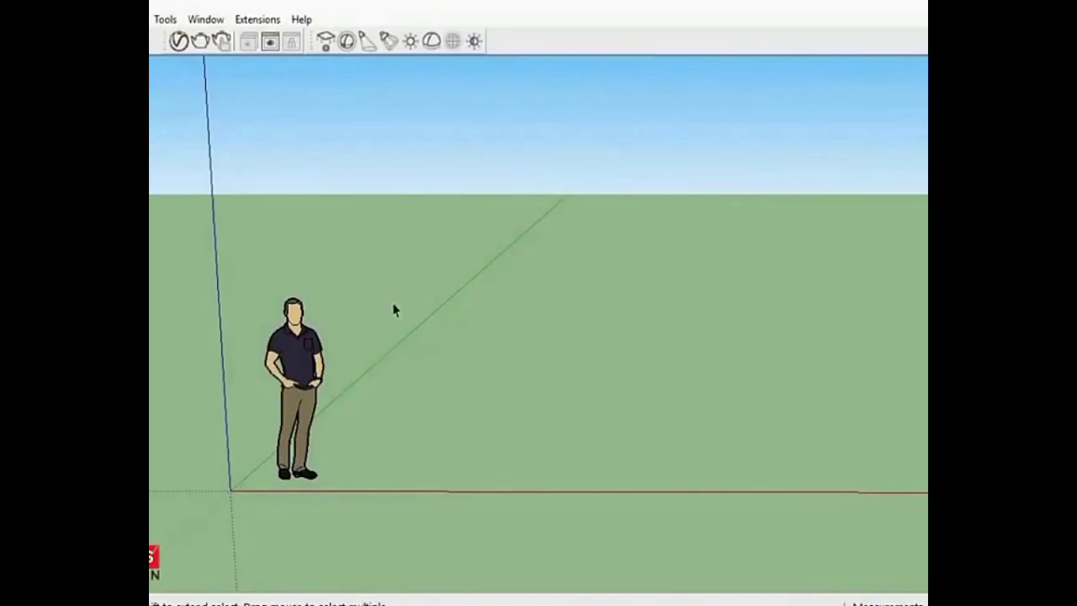
{"action": "scroll", "coordinate": [202, 437], "scroll_direction": "up", "scroll_amount": 1}
{"action": "scroll", "coordinate": [199, 435], "scroll_direction": "up", "scroll_amount": 2}
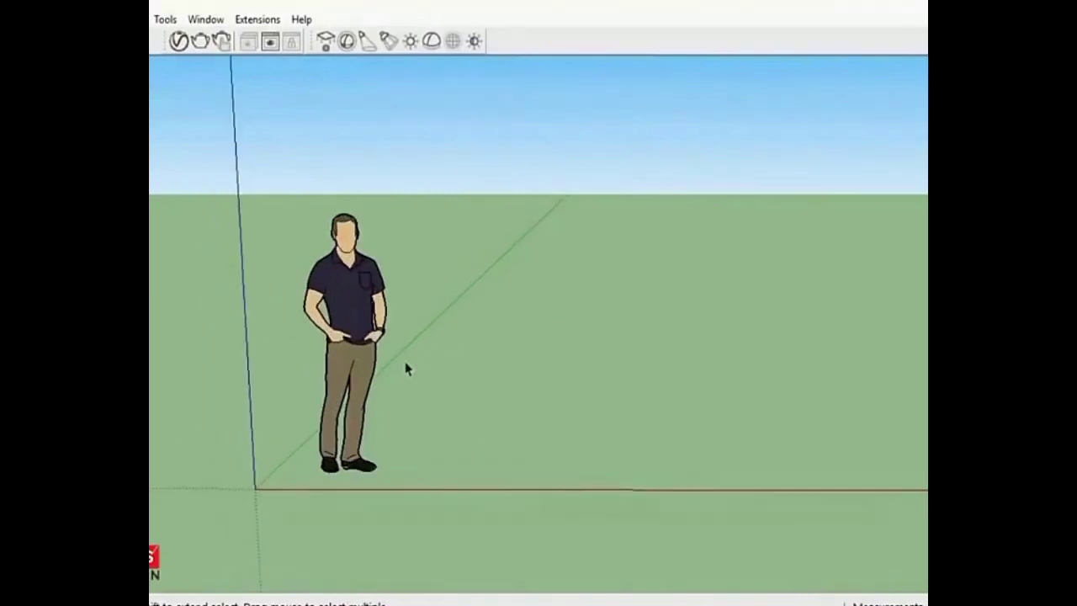
{"action": "scroll", "coordinate": [176, 341], "scroll_direction": "down", "scroll_amount": 1}
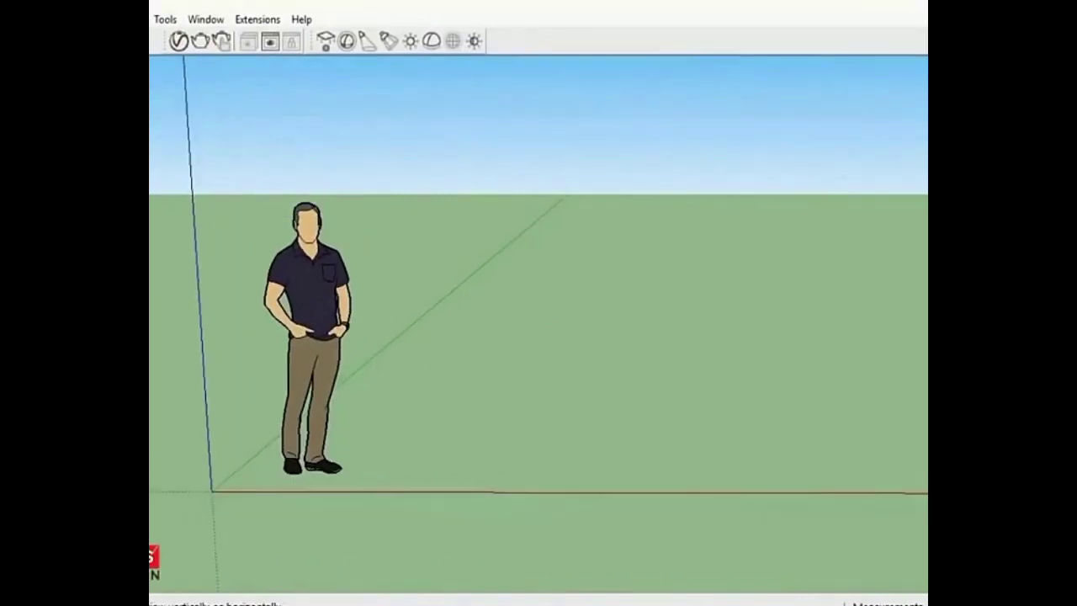
{"action": "middle_click_drag", "start_coordinate": [327, 364], "coordinate": [319, 378]}
{"action": "scroll", "coordinate": [312, 373], "scroll_direction": "down", "scroll_amount": 1}
{"action": "scroll", "coordinate": [412, 404], "scroll_direction": "up", "scroll_amount": 1}
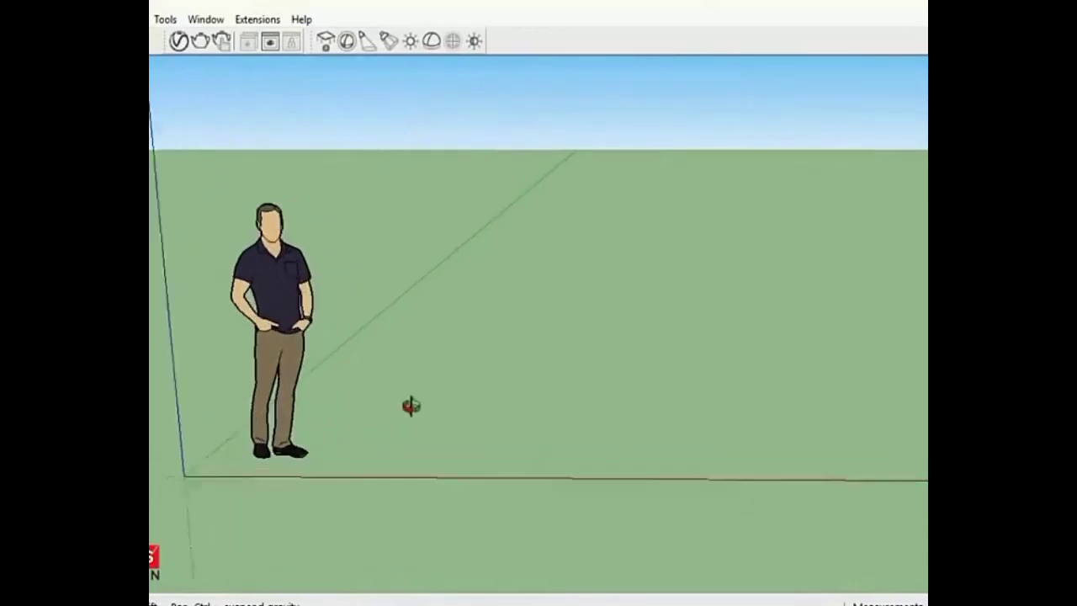
{"action": "scroll", "coordinate": [407, 398], "scroll_direction": "up", "scroll_amount": 1}
{"action": "left_click", "coordinate": [439, 271]}
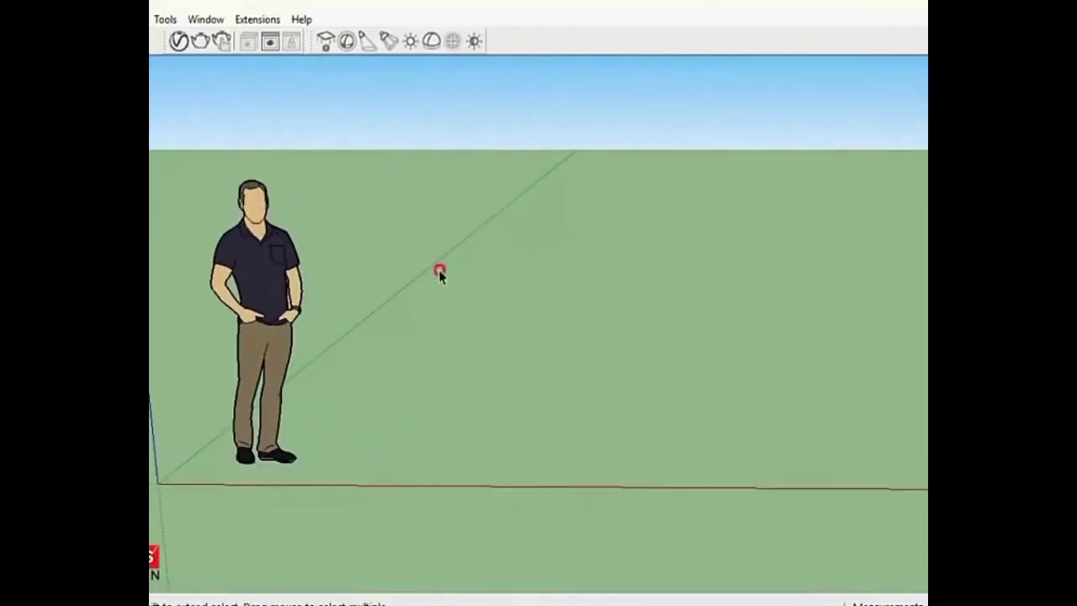
{"action": "right_click", "coordinate": [558, 42]}
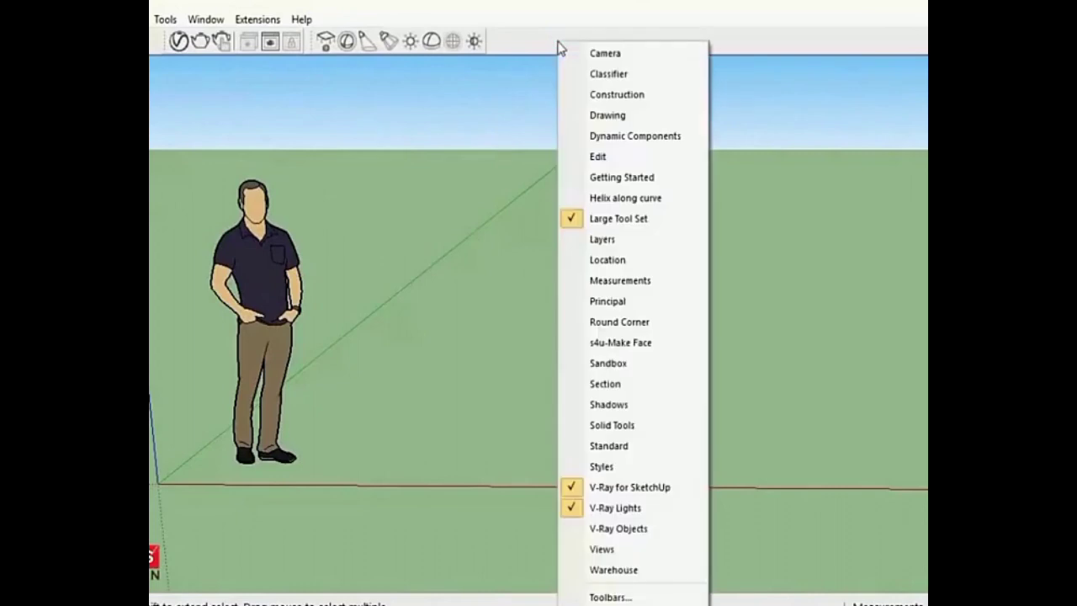
{"action": "left_click", "coordinate": [603, 549]}
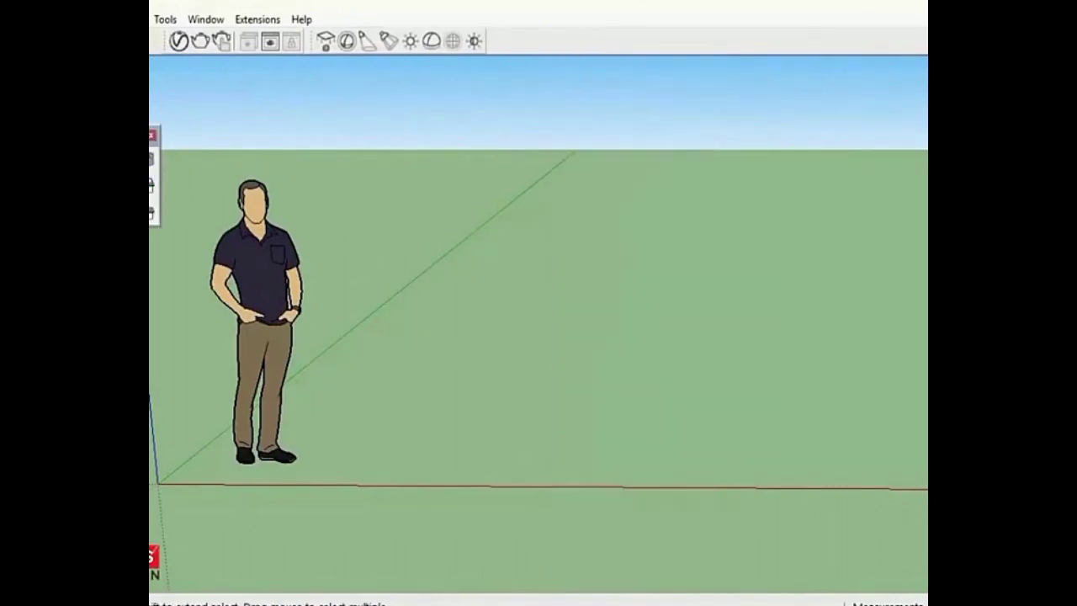
{"action": "left_click_drag", "start_coordinate": [152, 133], "coordinate": [252, 107]}
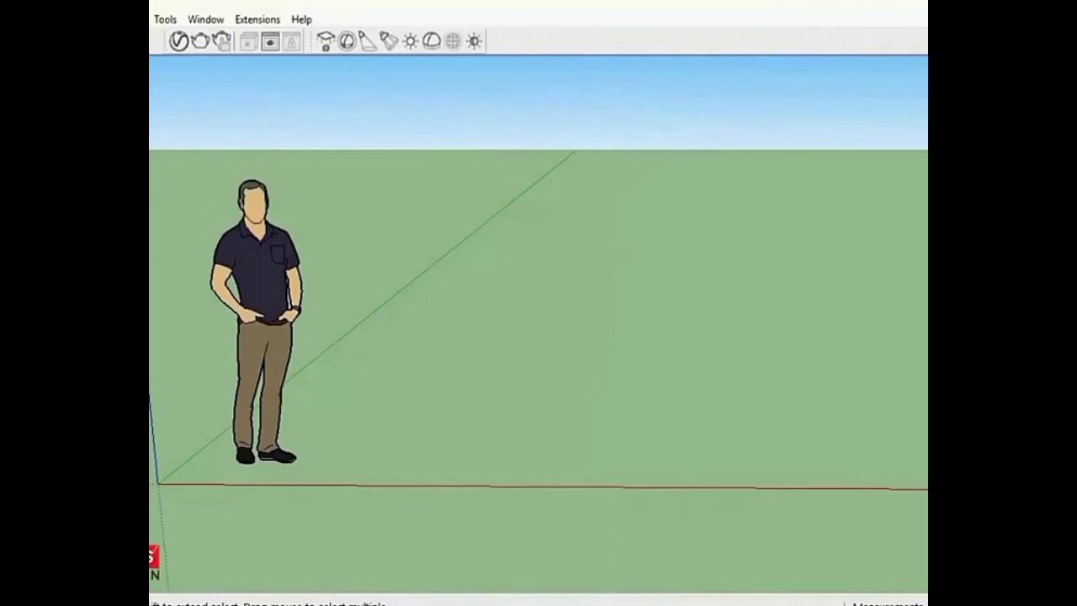
{"action": "scroll", "coordinate": [252, 334], "scroll_direction": "down", "scroll_amount": 2}
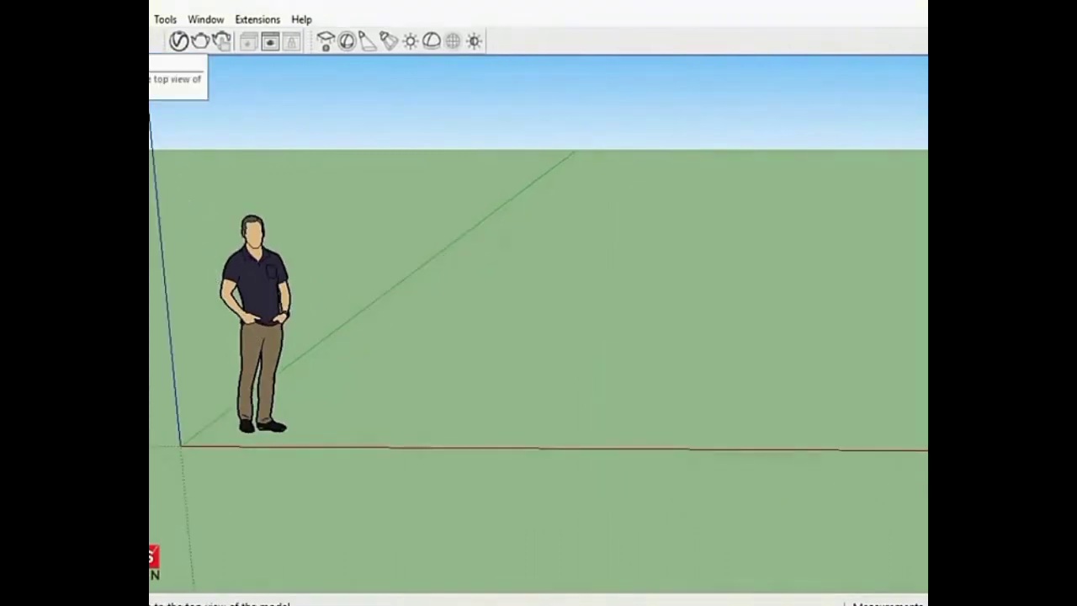
- Switch to Top view and draw a large rectangle near the origin
{"action": "left_click", "coordinate": [152, 63]}
{"action": "middle_click_drag", "start_coordinate": [538, 336], "coordinate": [416, 262], "text": "shift"}
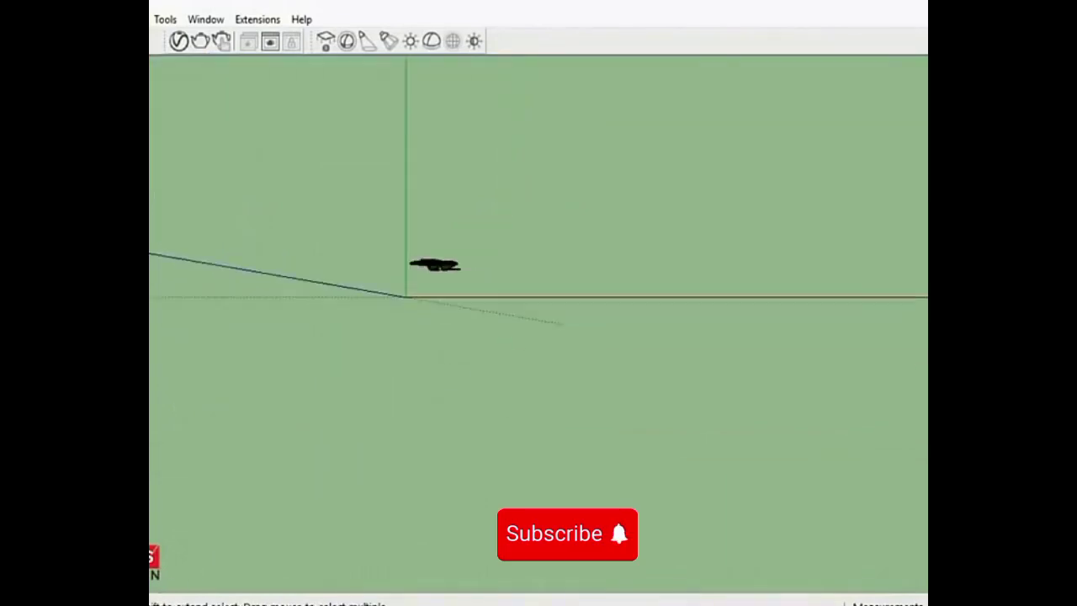
{"action": "middle_click_drag", "start_coordinate": [569, 226], "coordinate": [395, 365], "text": "shift"}
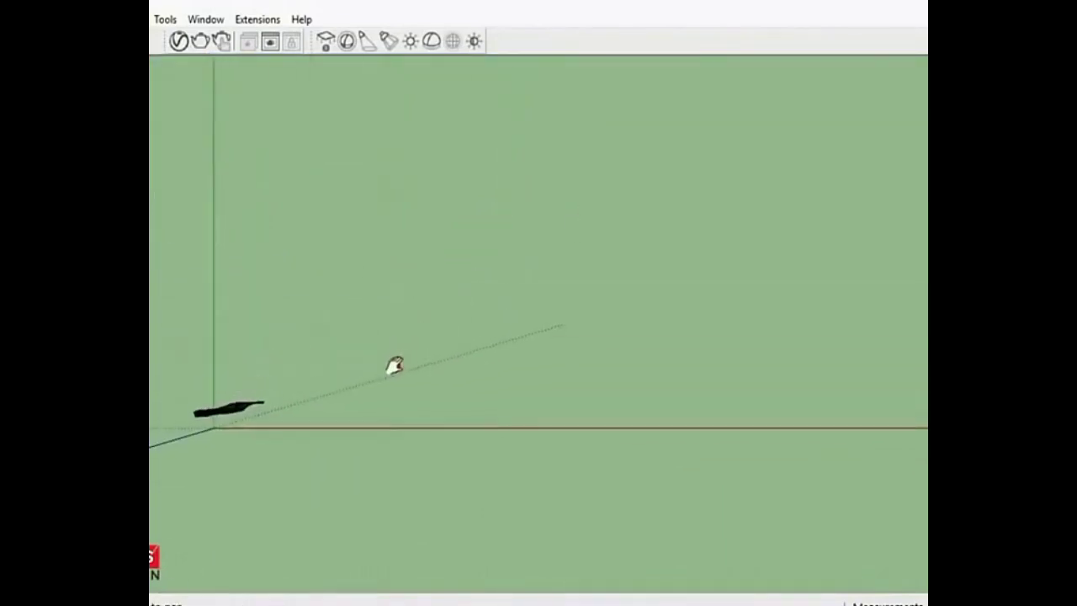
{"action": "key", "text": "r"}
{"action": "left_click", "coordinate": [428, 412]}
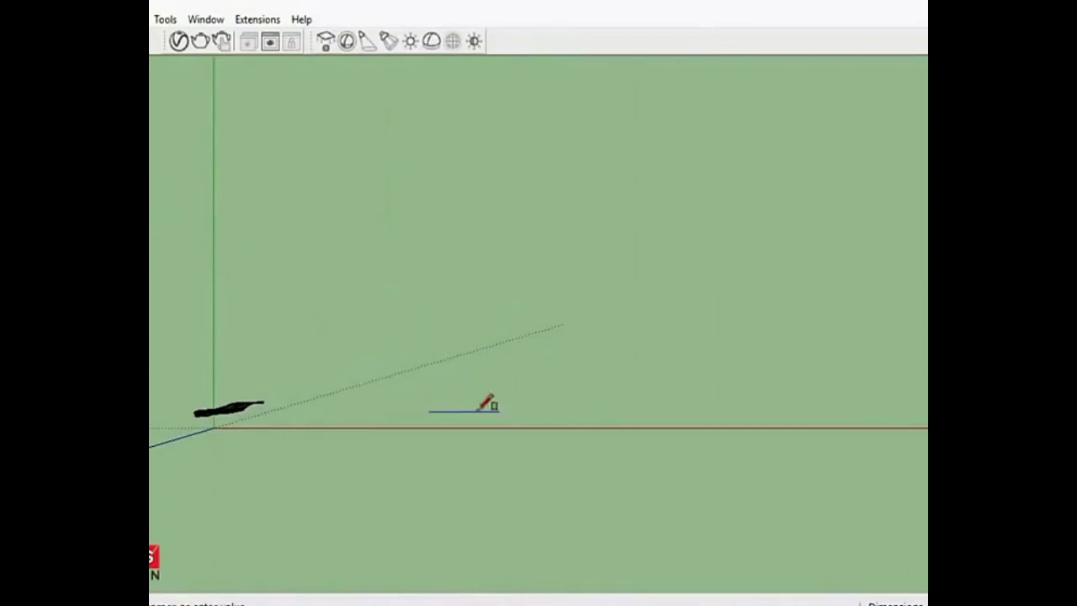
{"action": "left_click", "coordinate": [649, 131]}
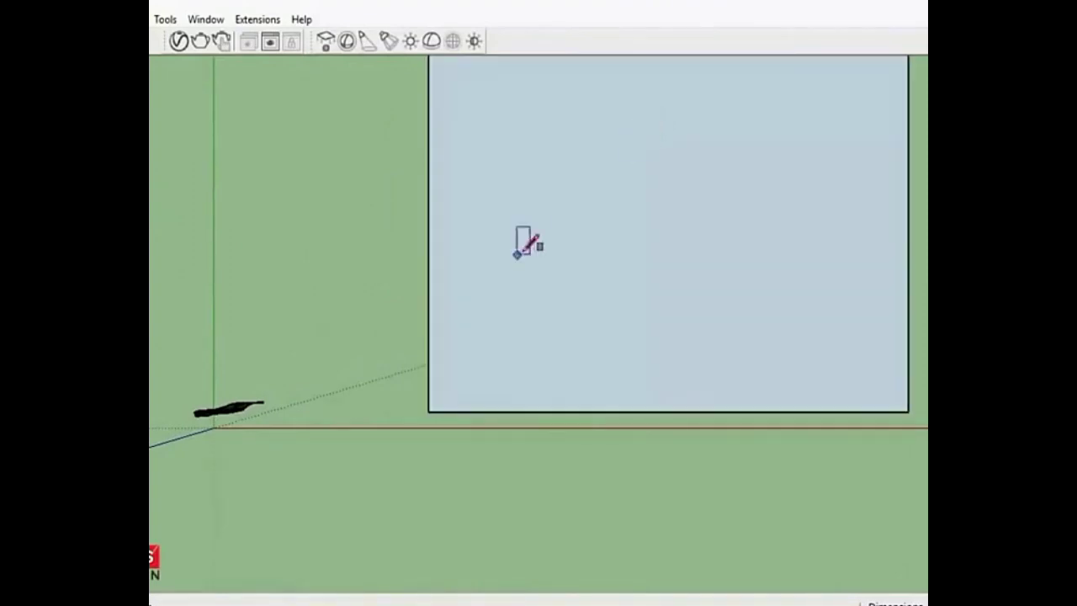
- Add a horizontal guide 2.24m above the bottom edge and draw a line along it
{"action": "scroll", "coordinate": [365, 329], "scroll_direction": "down", "scroll_amount": 3}
{"action": "scroll", "coordinate": [366, 332], "scroll_direction": "down", "scroll_amount": 3}
{"action": "scroll", "coordinate": [362, 341], "scroll_direction": "down", "scroll_amount": 1}
{"action": "scroll", "coordinate": [453, 268], "scroll_direction": "up", "scroll_amount": 3}
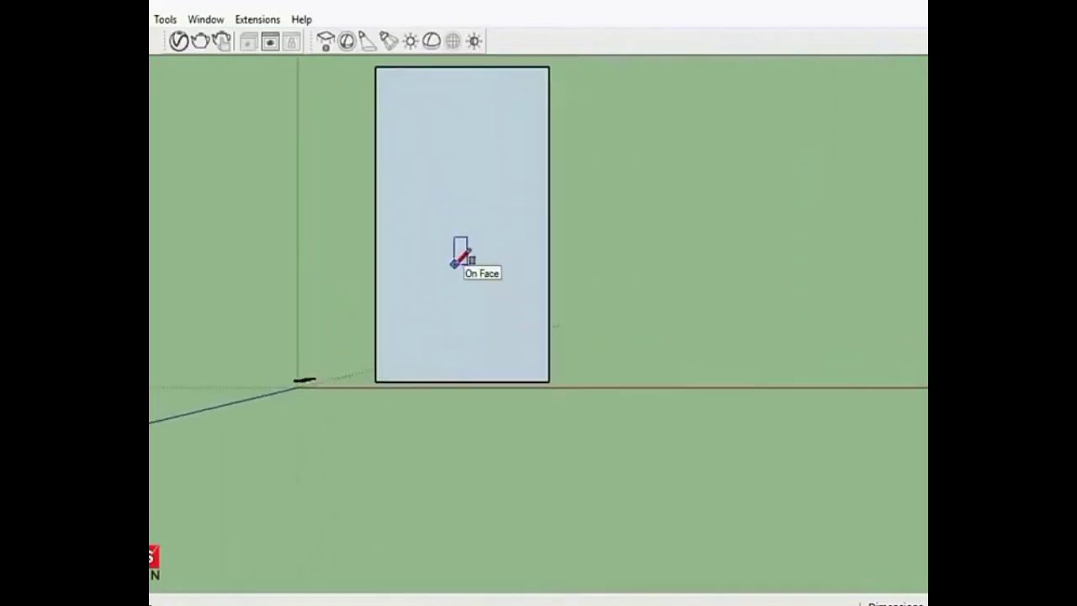
{"action": "scroll", "coordinate": [278, 382], "scroll_direction": "down", "scroll_amount": 3}
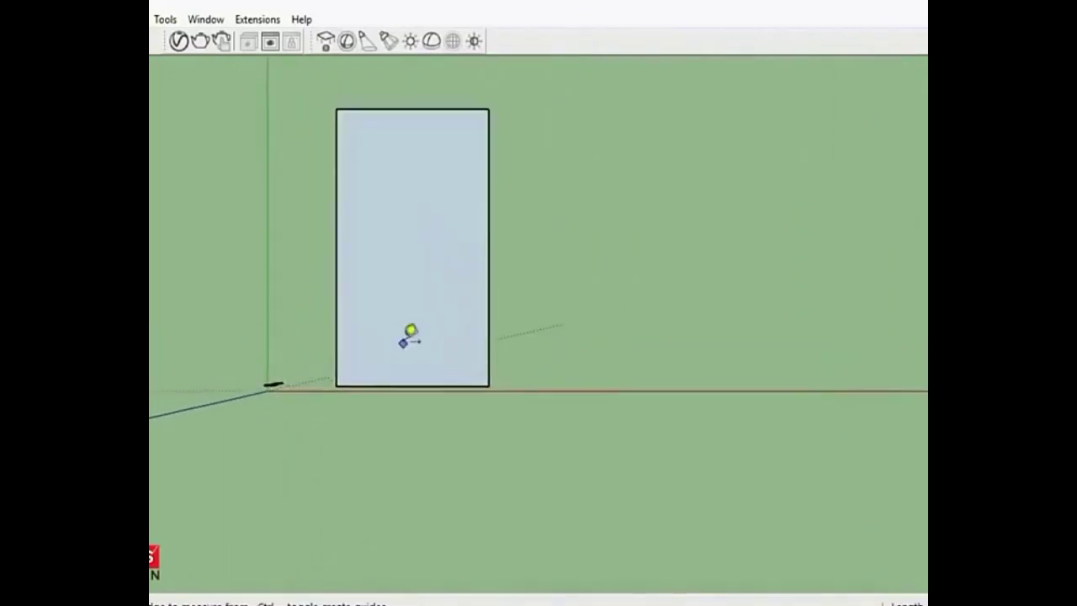
{"action": "scroll", "coordinate": [409, 333], "scroll_direction": "up", "scroll_amount": 2}
{"action": "left_click", "coordinate": [415, 401]}
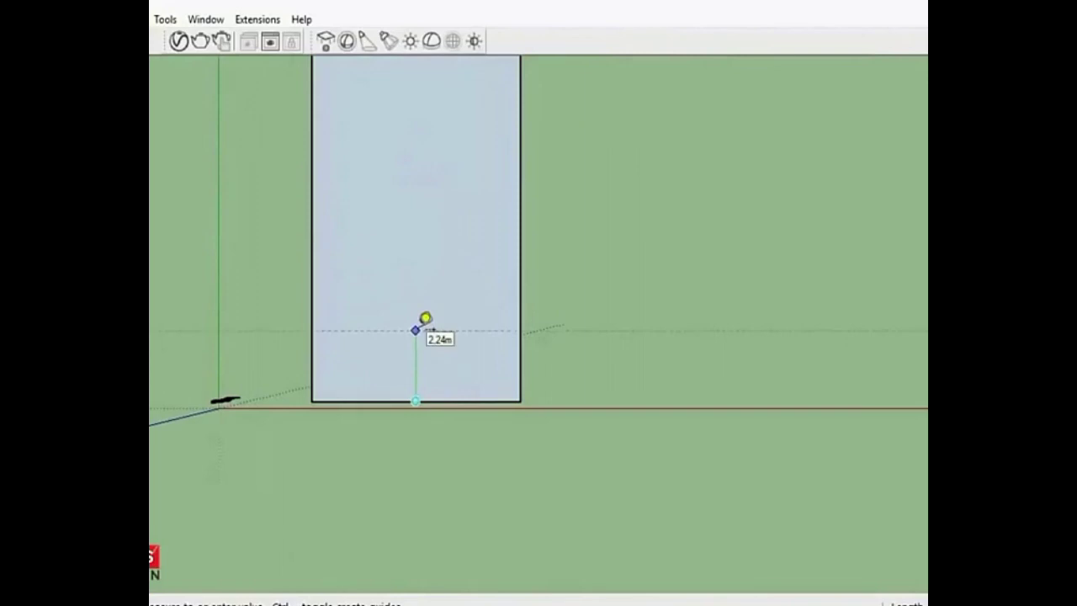
{"action": "left_click", "coordinate": [421, 308]}
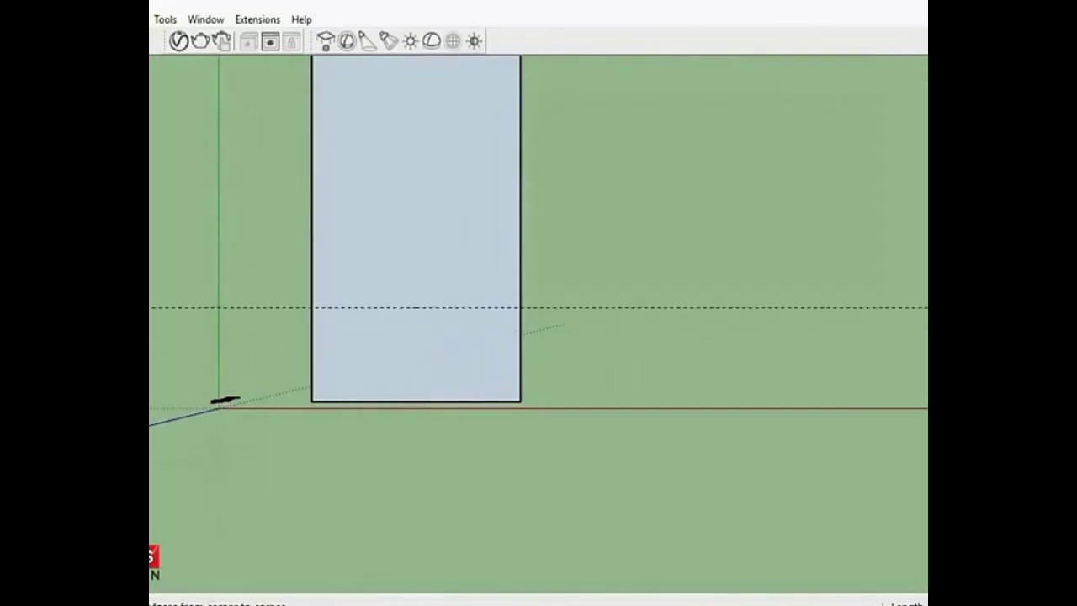
{"action": "key", "text": "l"}
{"action": "left_click", "coordinate": [310, 307]}
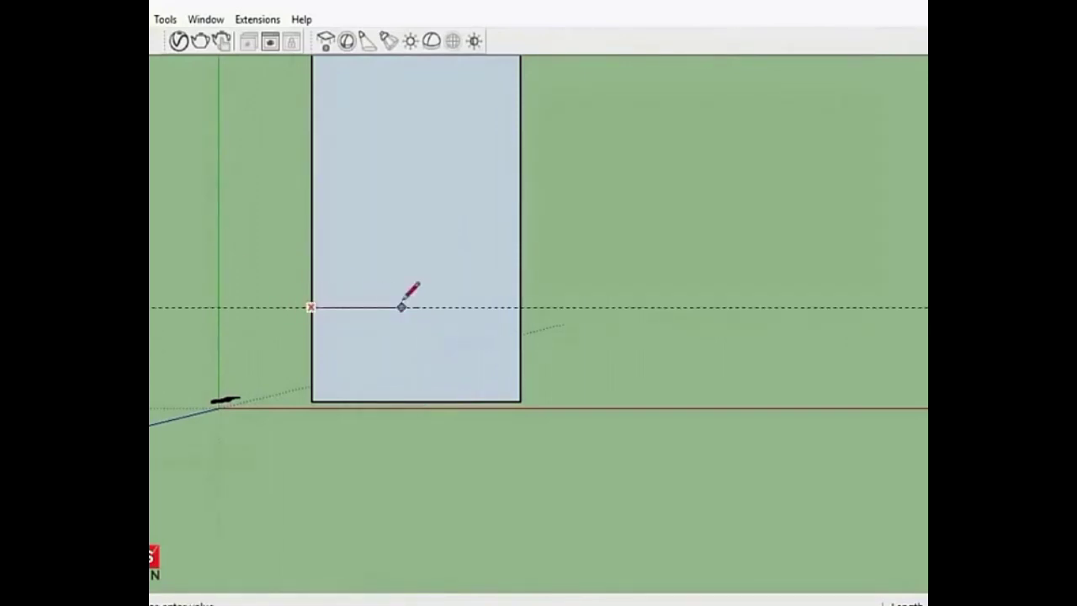
{"action": "left_click", "coordinate": [521, 307]}
{"action": "scroll", "coordinate": [520, 307], "scroll_direction": "down", "scroll_amount": 2}
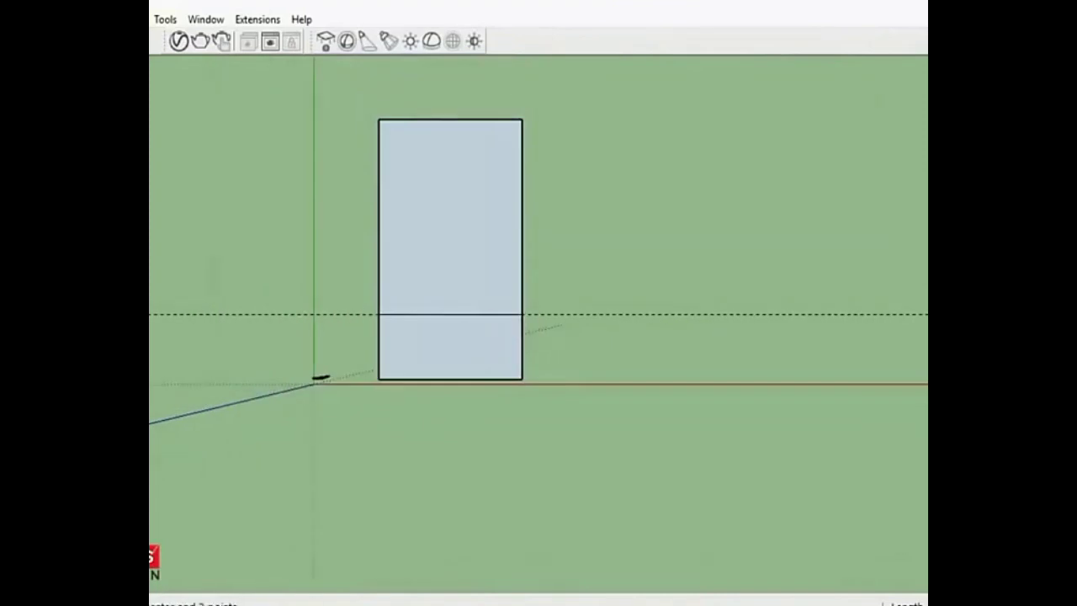
- Place a vertical guide in from the right edge and draw a central vertical edge
{"action": "key", "text": "t"}
{"action": "left_click", "coordinate": [522, 216]}
{"action": "left_click", "coordinate": [439, 216]}
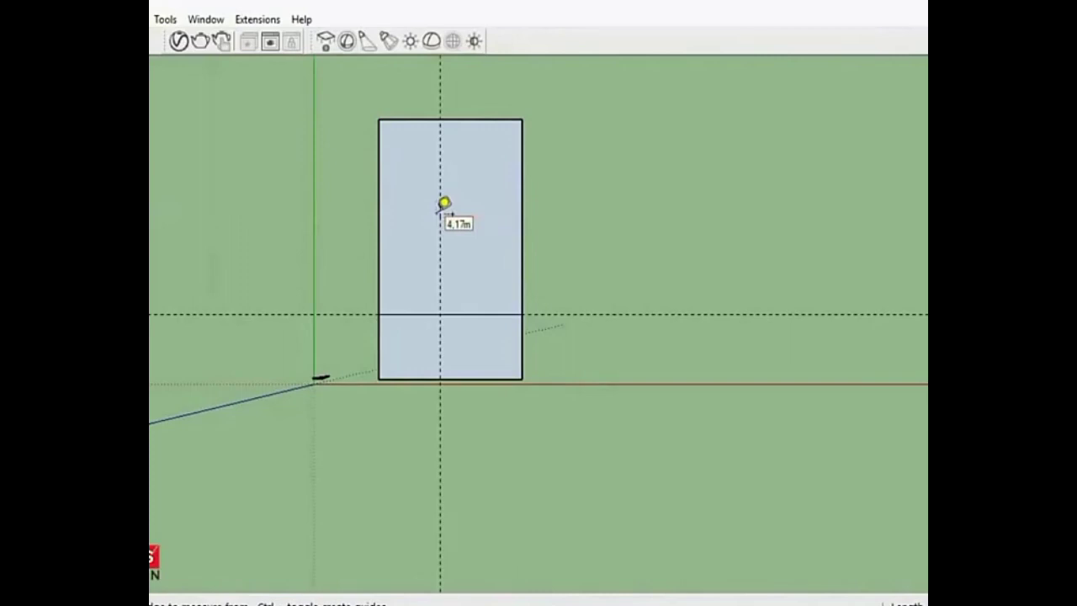
{"action": "left_click", "coordinate": [439, 314]}
{"action": "left_click", "coordinate": [440, 120]}
- Add two higher horizontal guides and draw edges along them from the left edge to the midline
{"action": "scroll", "coordinate": [454, 274], "scroll_direction": "down", "scroll_amount": 1}
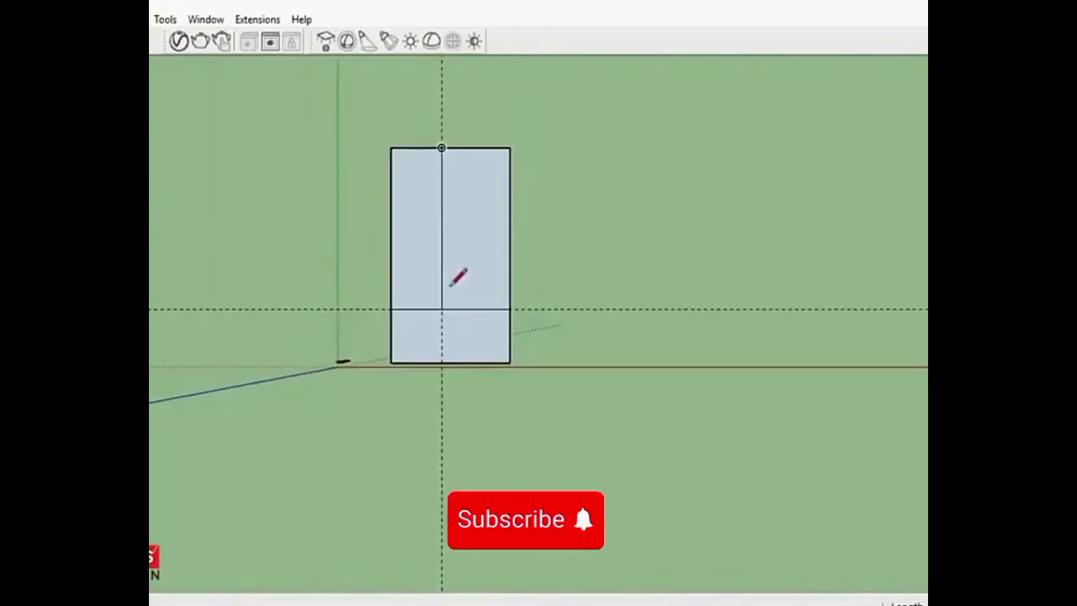
{"action": "scroll", "coordinate": [439, 244], "scroll_direction": "up", "scroll_amount": 3}
{"action": "scroll", "coordinate": [433, 421], "scroll_direction": "down", "scroll_amount": 2}
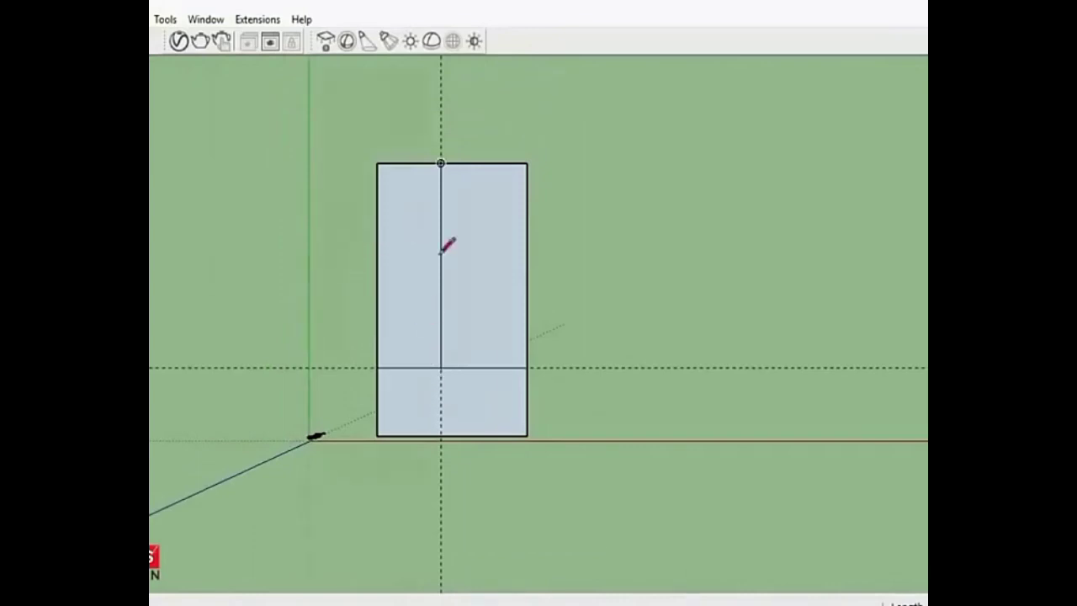
{"action": "scroll", "coordinate": [486, 285], "scroll_direction": "up", "scroll_amount": 1}
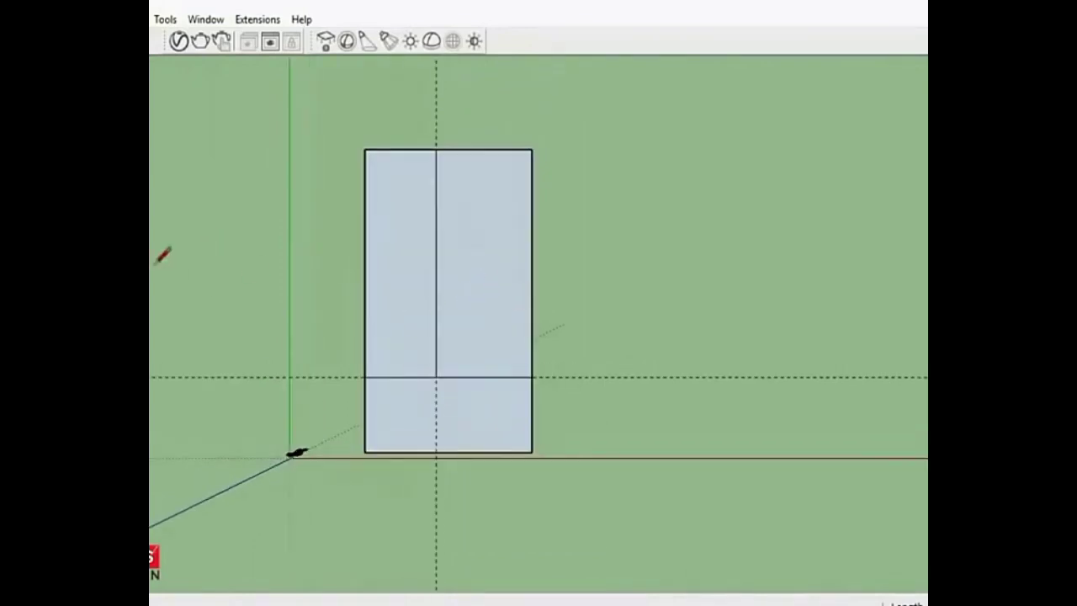
{"action": "left_click", "coordinate": [411, 376]}
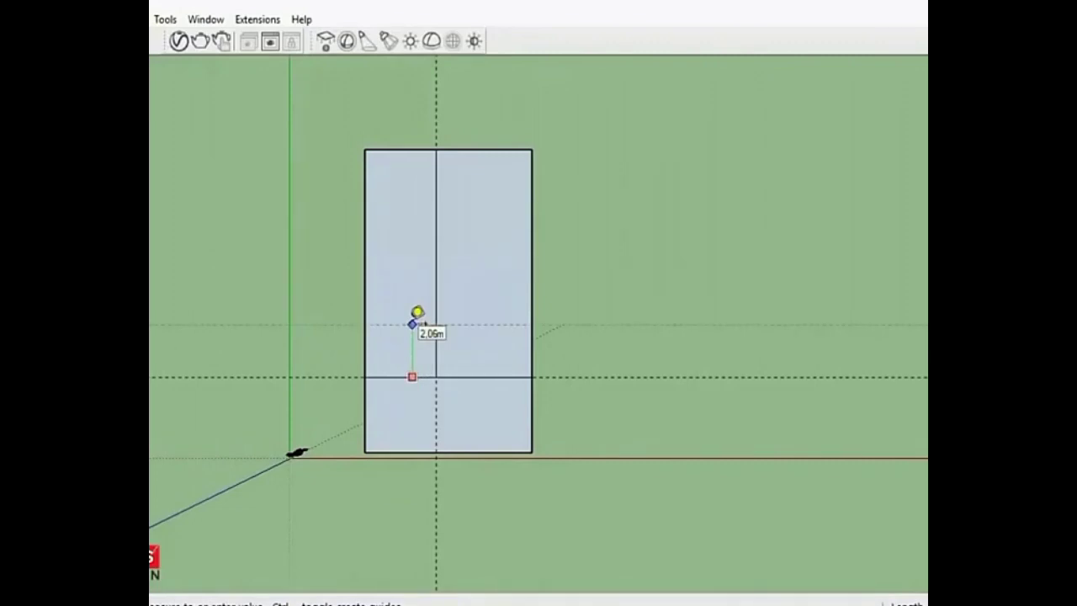
{"action": "key", "text": "Return"}
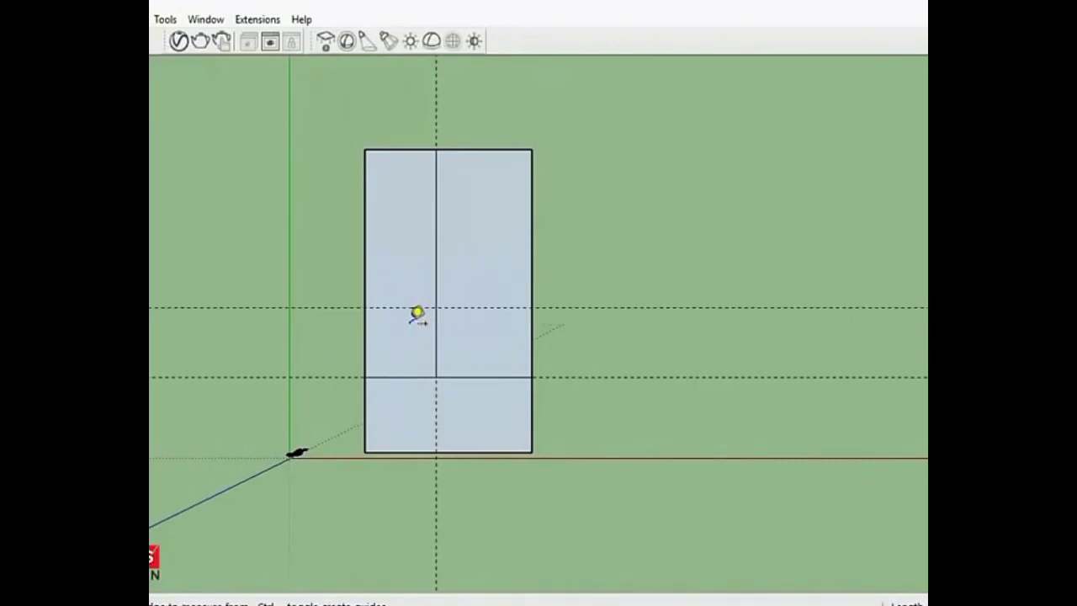
{"action": "left_click", "coordinate": [362, 306]}
{"action": "left_click", "coordinate": [435, 307]}
{"action": "scroll", "coordinate": [435, 306], "scroll_direction": "up", "scroll_amount": 1}
{"action": "left_click", "coordinate": [392, 308]}
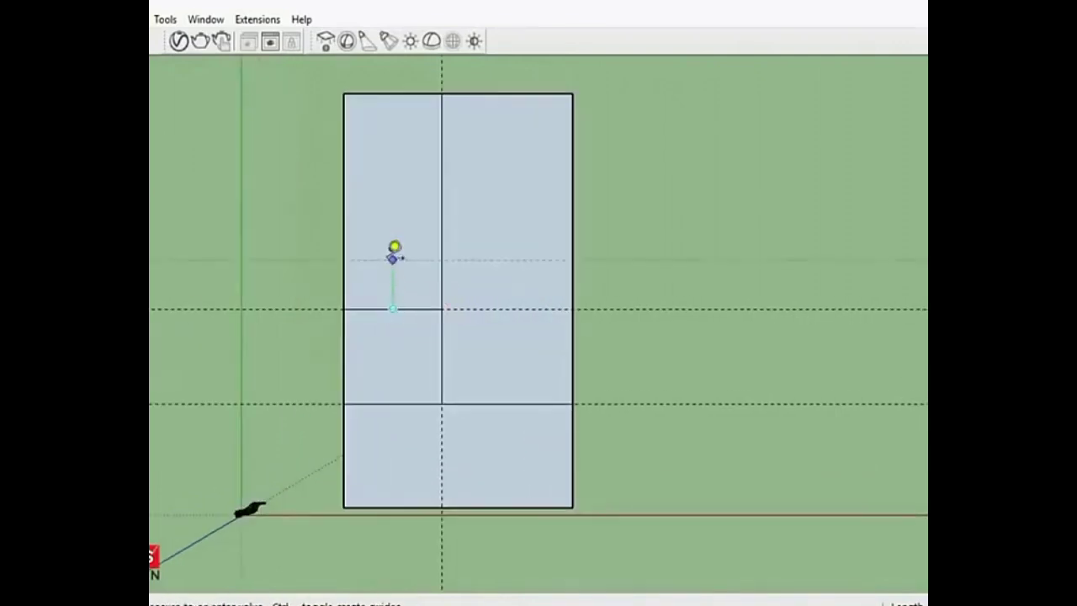
{"action": "left_click", "coordinate": [394, 247]}
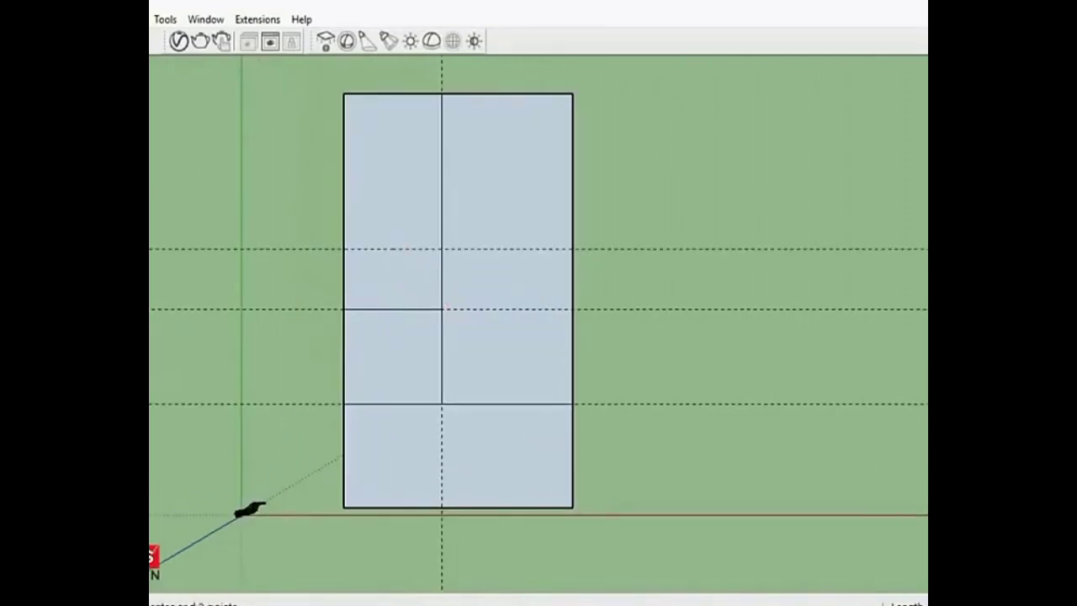
{"action": "left_click", "coordinate": [441, 248]}
{"action": "left_click", "coordinate": [343, 248]}
- Draw a small rectangle in the top-left corner above the new edge
{"action": "key", "text": "r"}
{"action": "left_click", "coordinate": [343, 249]}
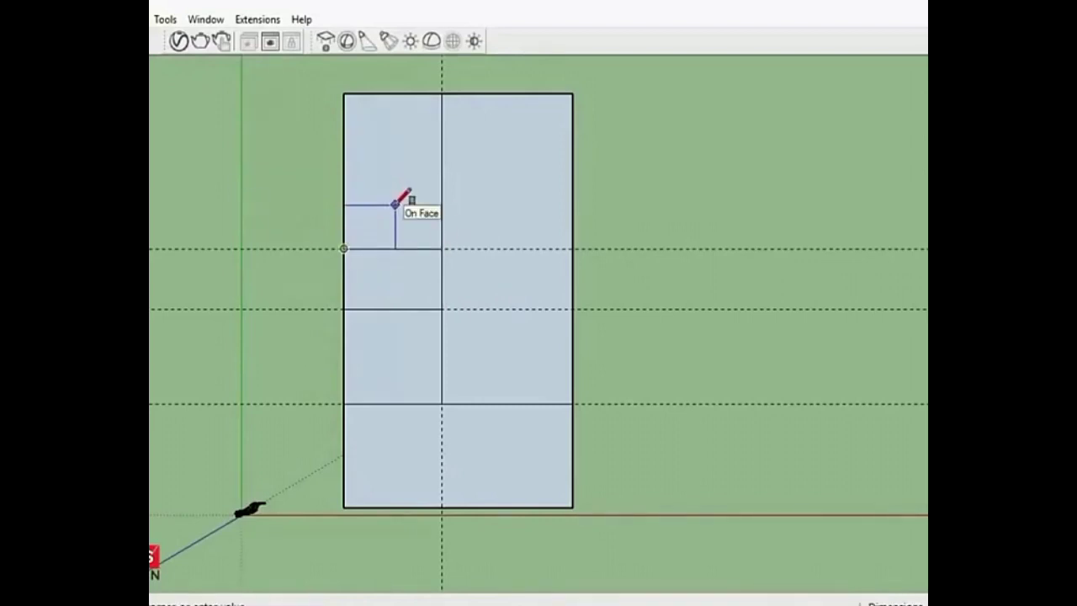
{"action": "left_click", "coordinate": [393, 197]}
- Add a guide in the right half and draw a cross line from the right edge to the midline
{"action": "key", "text": "t"}
{"action": "left_click", "coordinate": [519, 248]}
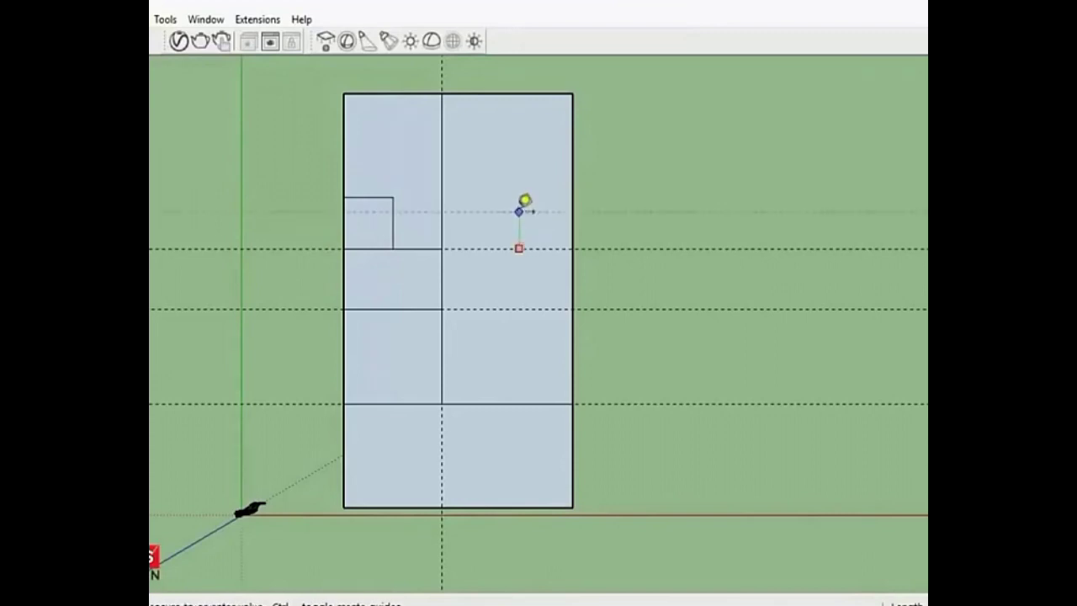
{"action": "left_click", "coordinate": [519, 204]}
{"action": "key", "text": "l"}
{"action": "left_click", "coordinate": [573, 204]}
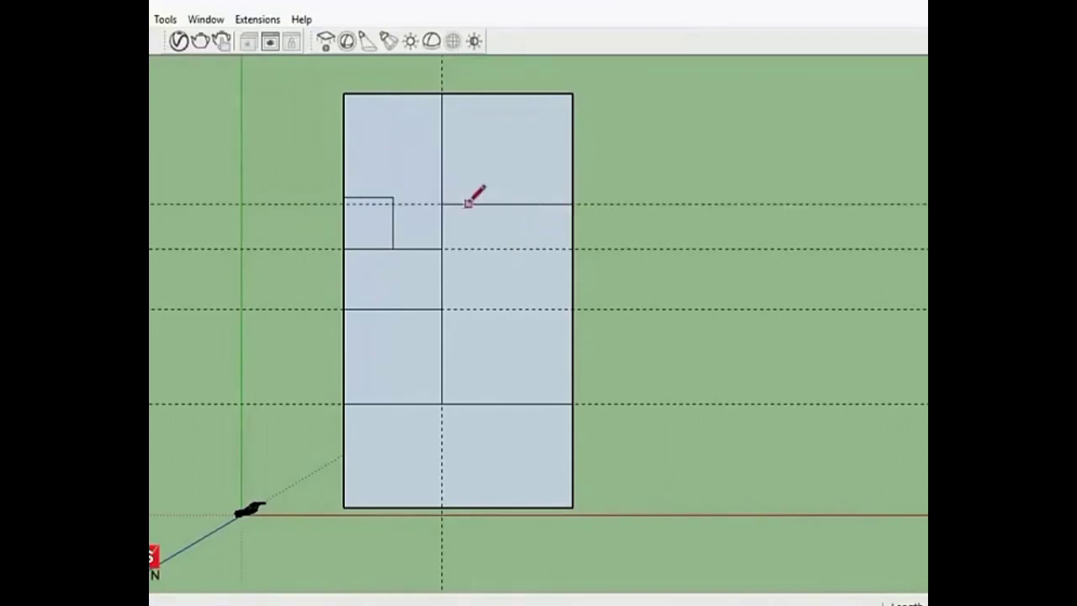
{"action": "scroll", "coordinate": [469, 203], "scroll_direction": "down", "scroll_amount": 1}
{"action": "scroll", "coordinate": [572, 245], "scroll_direction": "up", "scroll_amount": 2}
{"action": "scroll", "coordinate": [463, 210], "scroll_direction": "up", "scroll_amount": 1}
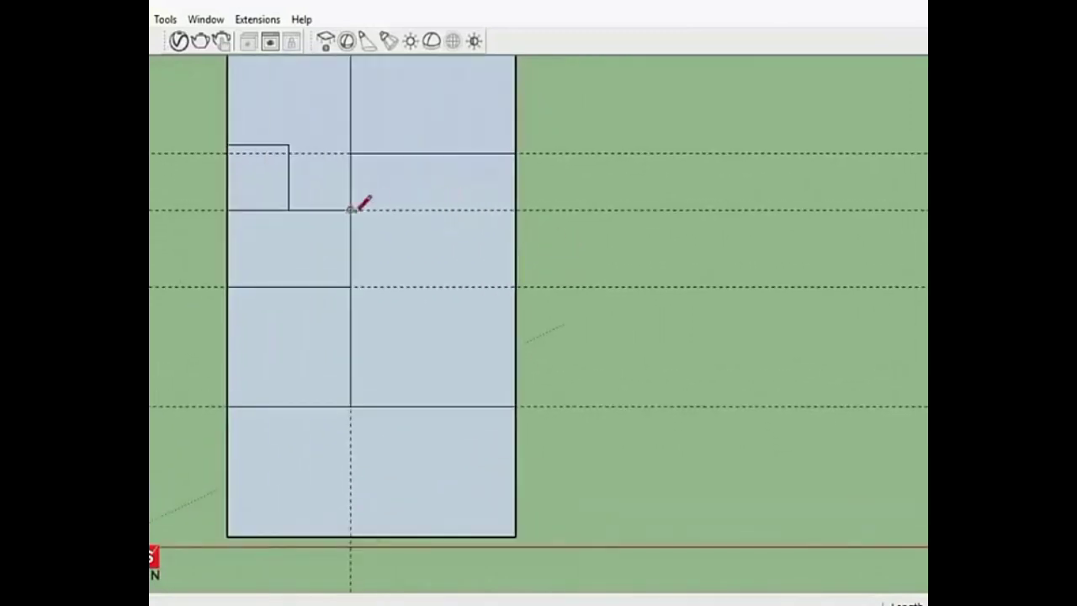
{"action": "left_click", "coordinate": [511, 204]}
{"action": "scroll", "coordinate": [512, 203], "scroll_direction": "down", "scroll_amount": 1}
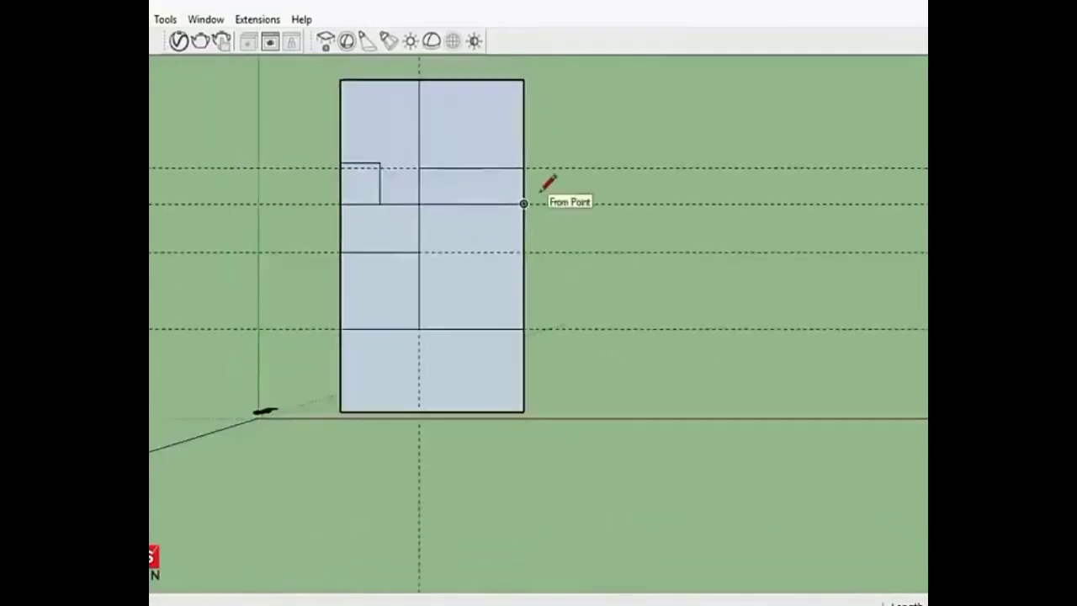
{"action": "scroll", "coordinate": [542, 188], "scroll_direction": "down", "scroll_amount": 1}
{"action": "key", "text": "space"}
{"action": "scroll", "coordinate": [300, 258], "scroll_direction": "up", "scroll_amount": 1}
- Draw a small room rectangle near the bottom, starting on the midline
{"action": "key", "text": "r"}
{"action": "left_click", "coordinate": [454, 312]}
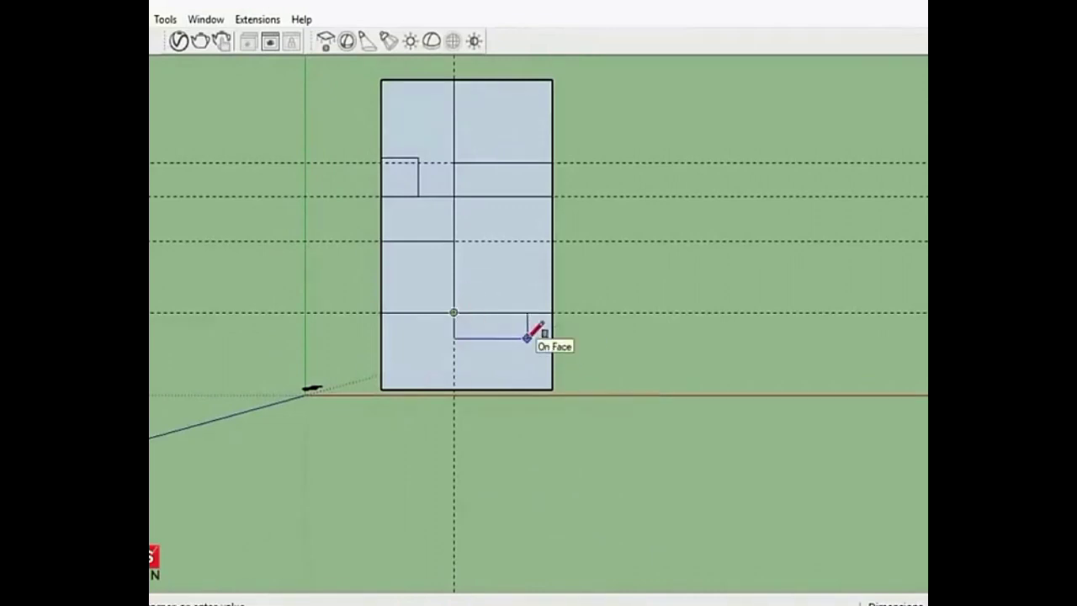
{"action": "left_click", "coordinate": [527, 337]}
{"action": "scroll", "coordinate": [421, 332], "scroll_direction": "down", "scroll_amount": 1}
{"action": "scroll", "coordinate": [394, 340], "scroll_direction": "up", "scroll_amount": 1}
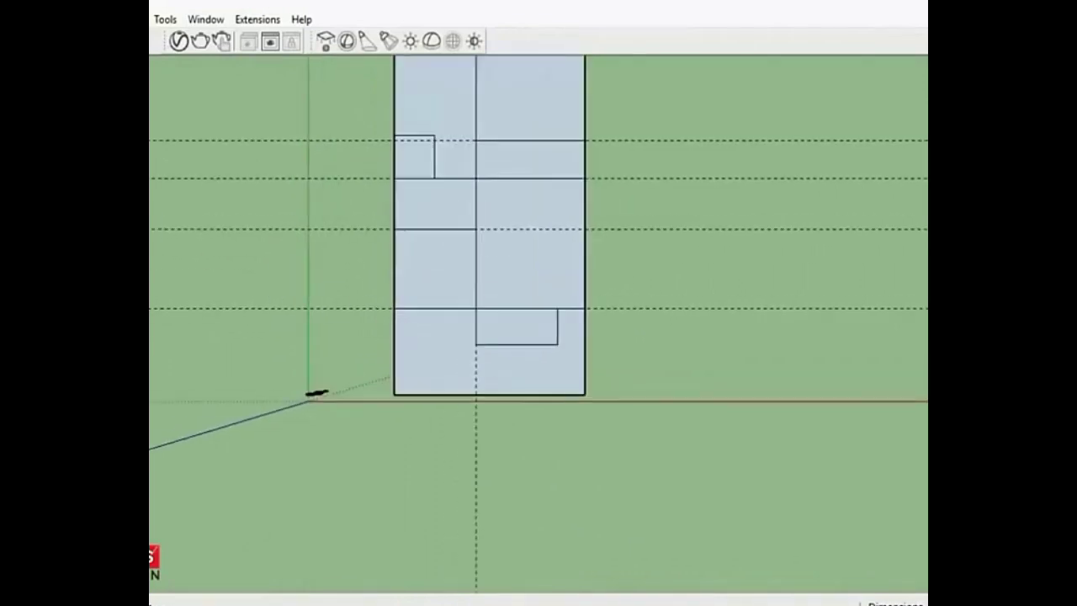
{"action": "scroll", "coordinate": [491, 344], "scroll_direction": "down", "scroll_amount": 1}
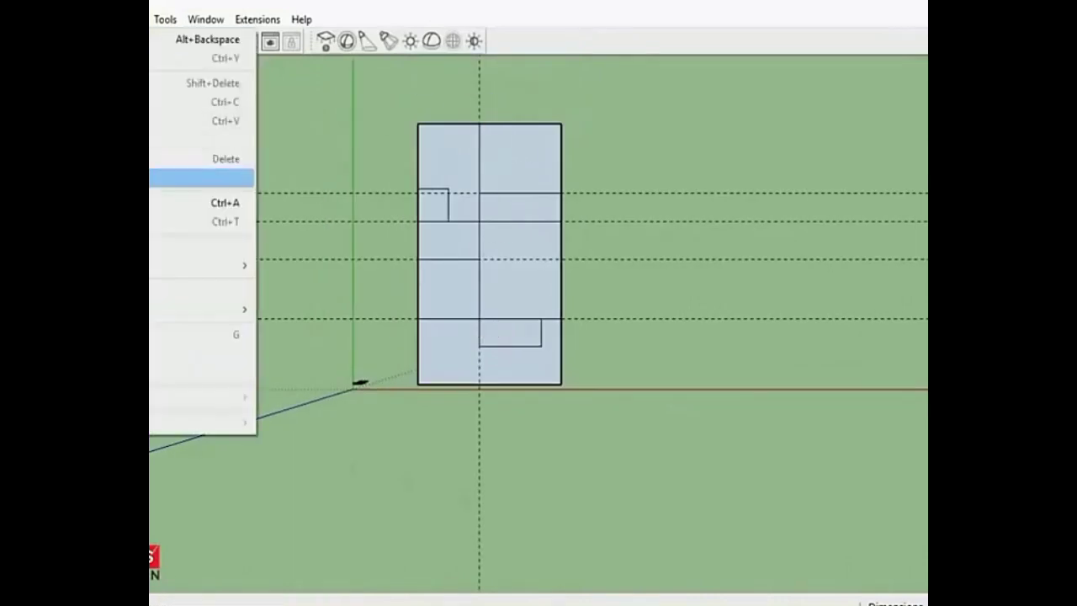
- Delete all the construction guides from the plan
{"action": "left_click", "coordinate": [202, 176]}
{"action": "scroll", "coordinate": [210, 257], "scroll_direction": "down", "scroll_amount": 1}
{"action": "scroll", "coordinate": [473, 182], "scroll_direction": "up", "scroll_amount": 1}
{"action": "scroll", "coordinate": [471, 185], "scroll_direction": "up", "scroll_amount": 1}
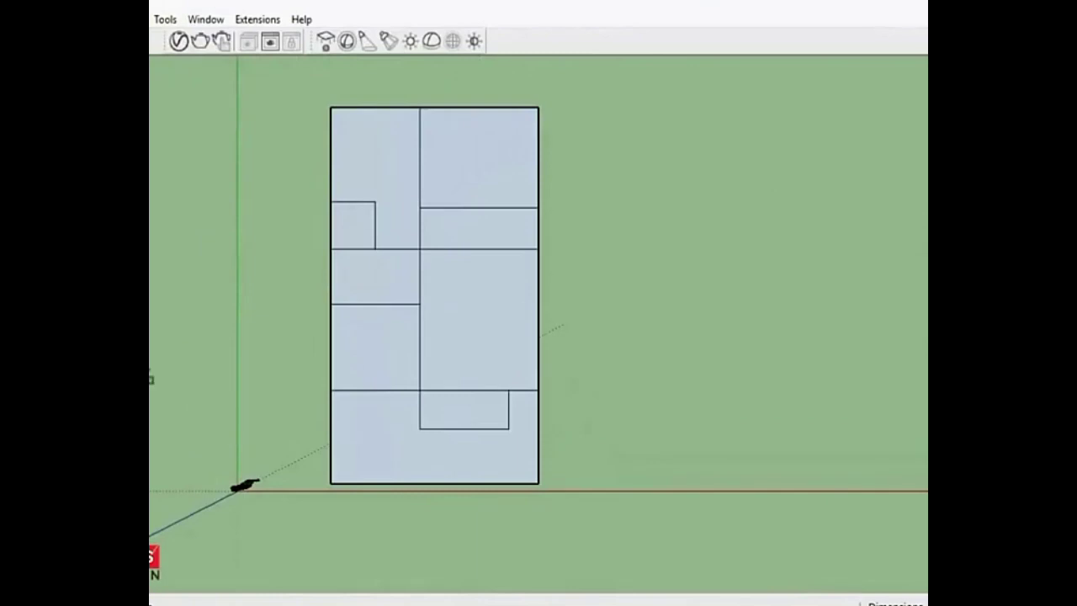
{"action": "scroll", "coordinate": [521, 272], "scroll_direction": "down", "scroll_amount": 2}
- In a perspective view, draw an edge from the small rectangle's corner to the divider junction
{"action": "scroll", "coordinate": [480, 358], "scroll_direction": "up", "scroll_amount": 2}
{"action": "mouse_move", "coordinate": [480, 359]}
{"action": "middle_mouse_down"}
{"action": "mouse_move", "coordinate": [484, 240]}
{"action": "mouse_move", "coordinate": [481, 289]}
{"action": "middle_mouse_up"}
{"action": "scroll", "coordinate": [480, 289], "scroll_direction": "up", "scroll_amount": 1}
{"action": "mouse_move", "coordinate": [472, 332]}
{"action": "middle_mouse_down"}
{"action": "mouse_move", "coordinate": [419, 296]}
{"action": "mouse_move", "coordinate": [419, 259]}
{"action": "middle_mouse_up"}
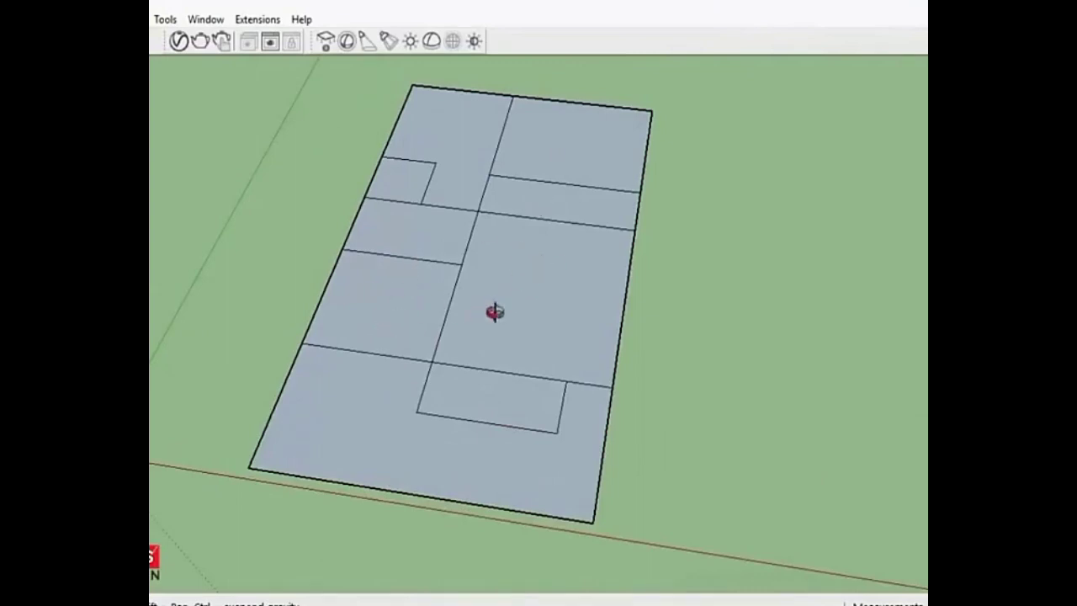
{"action": "scroll", "coordinate": [563, 331], "scroll_direction": "down", "scroll_amount": 1}
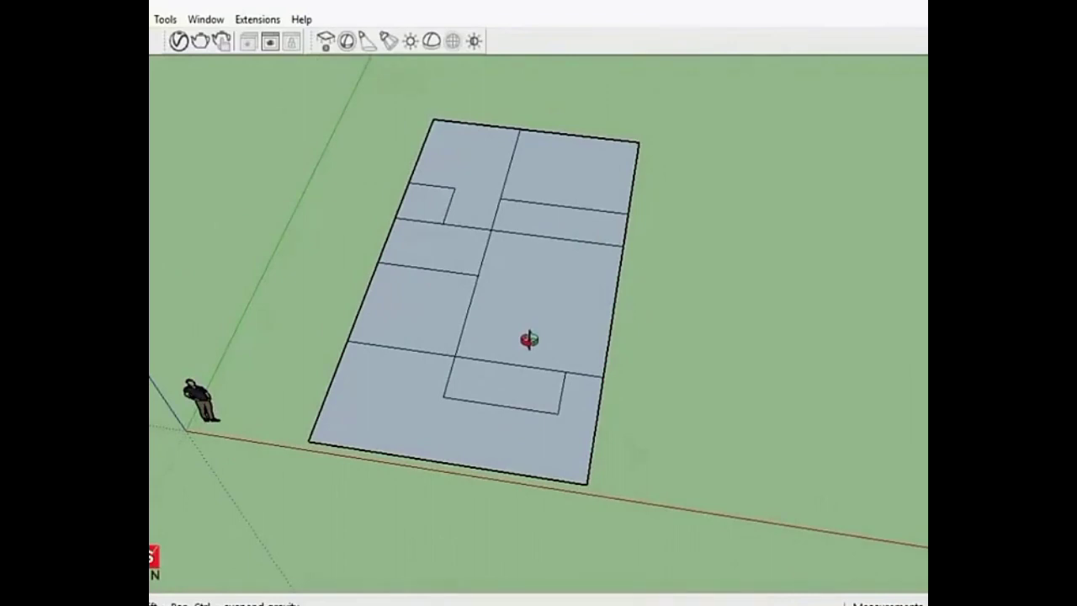
{"action": "middle_click_drag", "start_coordinate": [542, 327], "coordinate": [517, 275]}
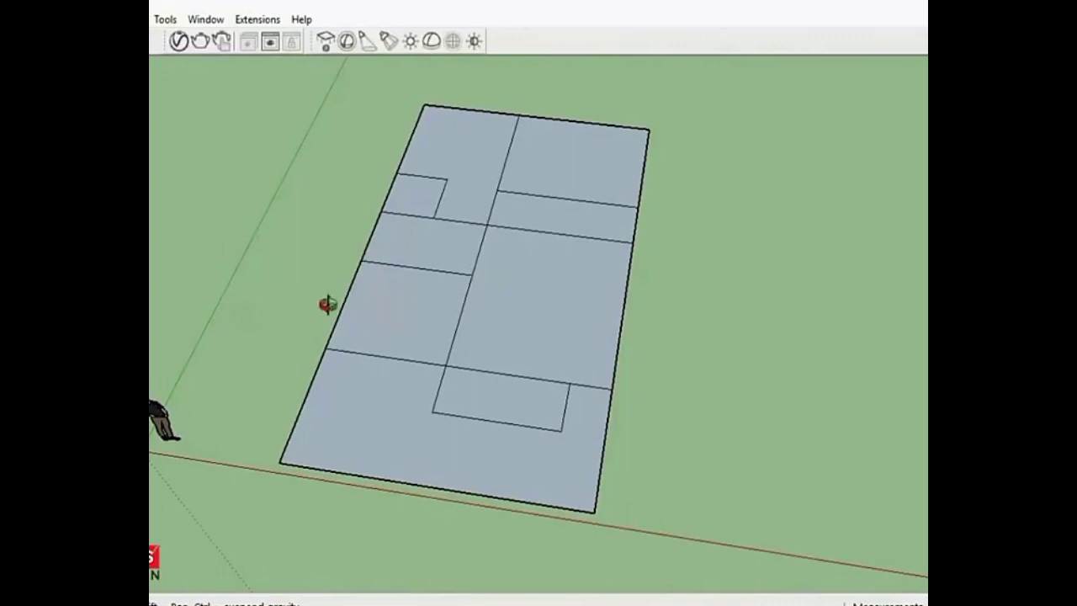
{"action": "middle_click_drag", "start_coordinate": [327, 304], "coordinate": [393, 260]}
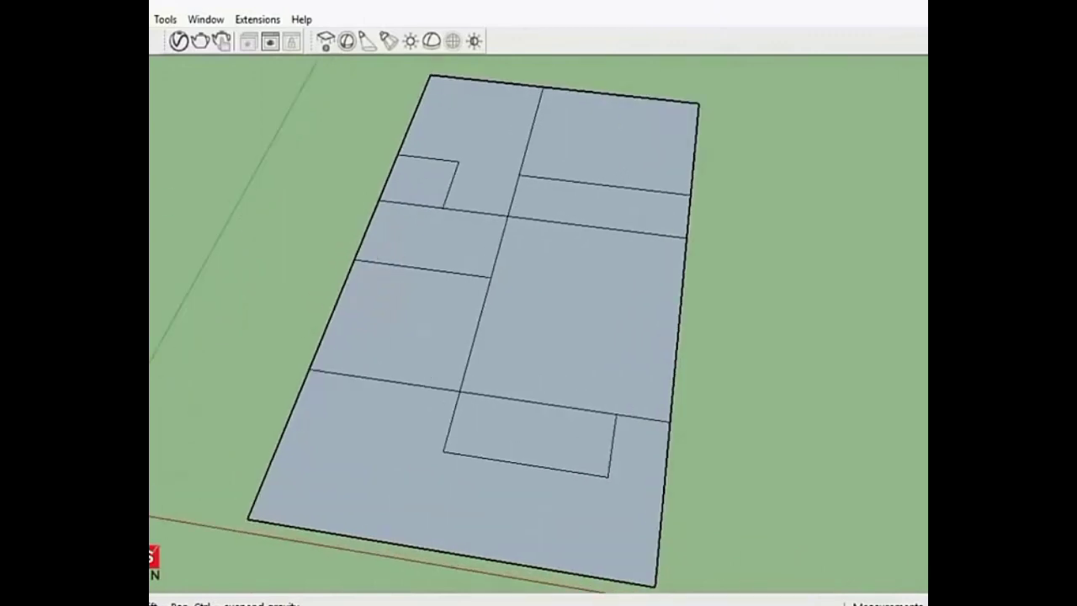
{"action": "scroll", "coordinate": [516, 175], "scroll_direction": "up", "scroll_amount": 2}
{"action": "left_click", "coordinate": [515, 175]}
{"action": "left_click", "coordinate": [416, 173]}
{"action": "scroll", "coordinate": [694, 236], "scroll_direction": "down", "scroll_amount": 2}
- Offset the central room face inward to create a wall-thickness border
{"action": "middle_click_drag", "start_coordinate": [555, 209], "coordinate": [379, 280]}
{"action": "key", "text": "f"}
{"action": "scroll", "coordinate": [505, 320], "scroll_direction": "down", "scroll_amount": 1}
{"action": "left_click", "coordinate": [479, 348]}
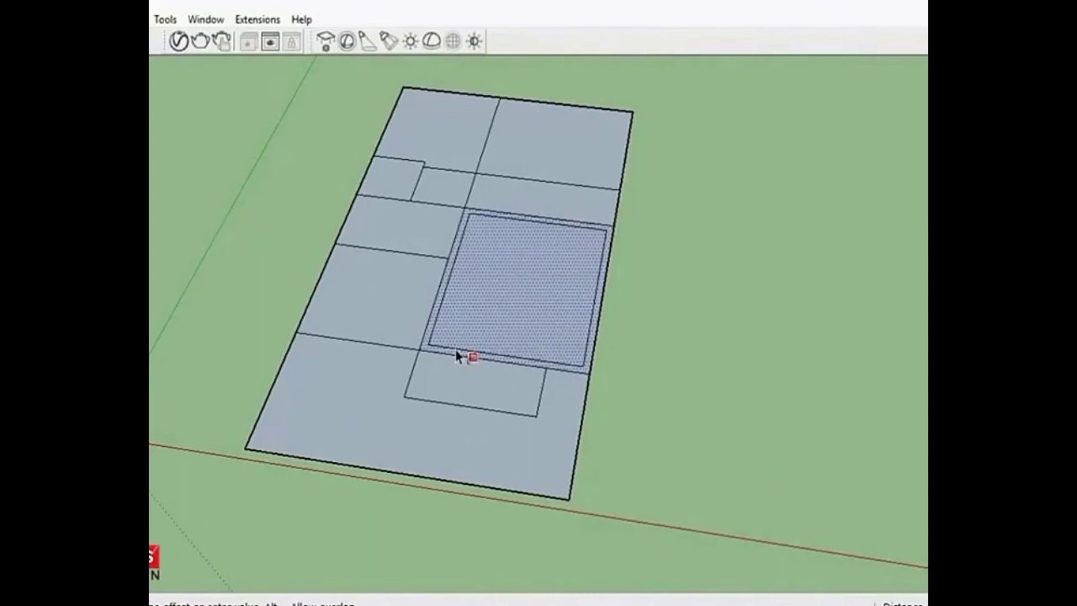
{"action": "left_click", "coordinate": [456, 349]}
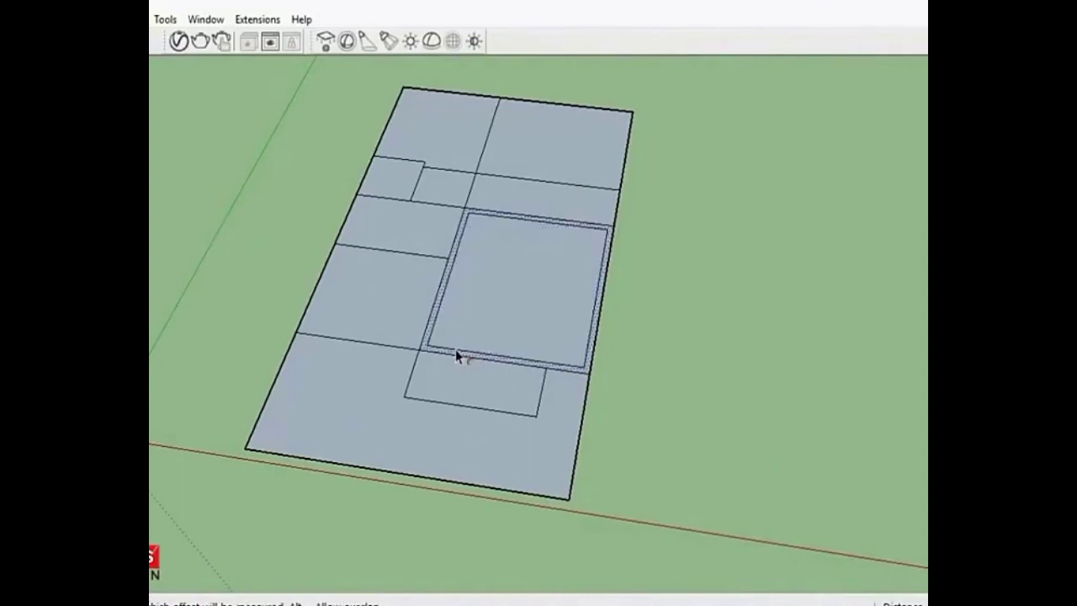
- Repeat the same inset on the left, upper, top-left, top-right and right-strip room faces
{"action": "double_click", "coordinate": [379, 317]}
{"action": "scroll", "coordinate": [378, 317], "scroll_direction": "up", "scroll_amount": 2}
{"action": "double_click", "coordinate": [429, 264]}
{"action": "scroll", "coordinate": [403, 191], "scroll_direction": "up", "scroll_amount": 2}
{"action": "double_click", "coordinate": [398, 186]}
{"action": "scroll", "coordinate": [524, 276], "scroll_direction": "down", "scroll_amount": 2}
{"action": "scroll", "coordinate": [493, 144], "scroll_direction": "down", "scroll_amount": 2}
{"action": "double_click", "coordinate": [493, 144]}
{"action": "double_click", "coordinate": [580, 166]}
{"action": "double_click", "coordinate": [597, 212]}
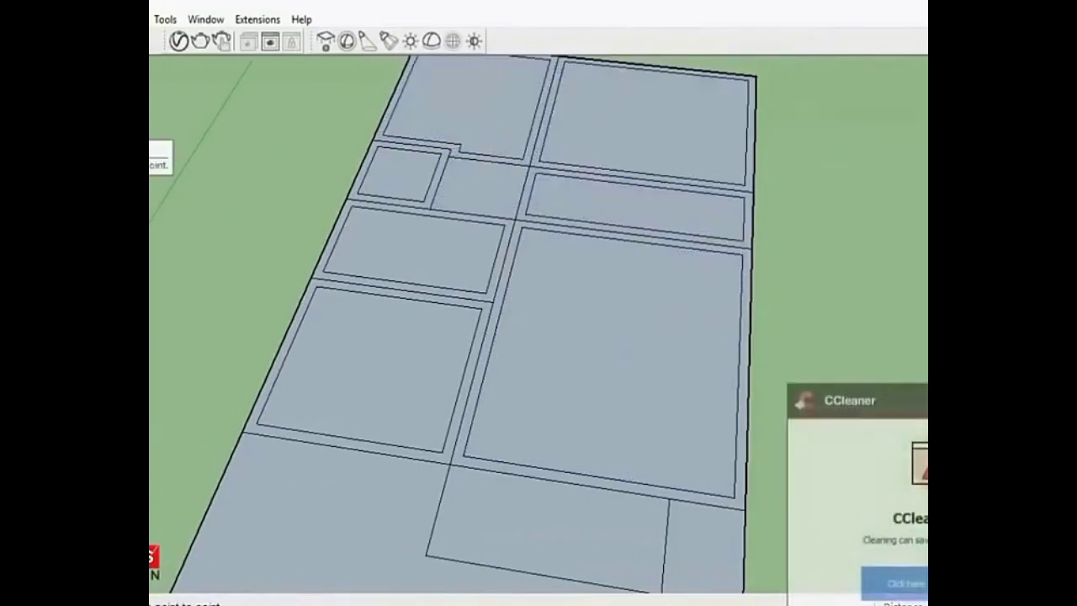
{"action": "scroll", "coordinate": [468, 236], "scroll_direction": "down", "scroll_amount": 2}
- Erase the stray divider edge and the leftover vertical edge in the wall strip
{"action": "scroll", "coordinate": [476, 372], "scroll_direction": "up", "scroll_amount": 2}
{"action": "scroll", "coordinate": [448, 445], "scroll_direction": "up", "scroll_amount": 2}
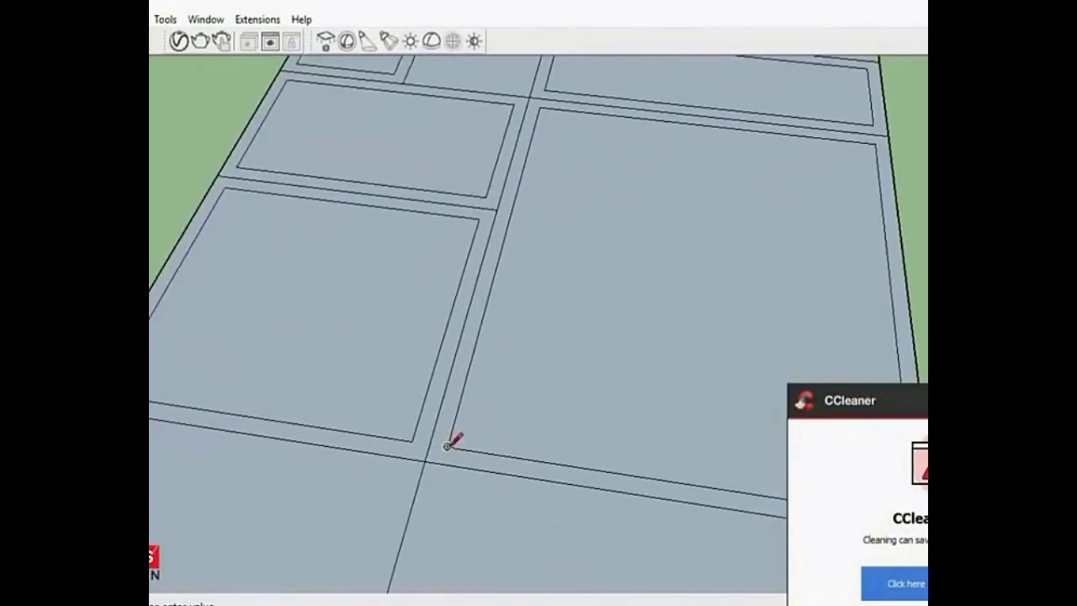
{"action": "scroll", "coordinate": [533, 144], "scroll_direction": "down", "scroll_amount": 2}
{"action": "scroll", "coordinate": [534, 114], "scroll_direction": "down", "scroll_amount": 1}
{"action": "scroll", "coordinate": [546, 126], "scroll_direction": "down", "scroll_amount": 2}
{"action": "scroll", "coordinate": [522, 234], "scroll_direction": "down", "scroll_amount": 2}
{"action": "scroll", "coordinate": [522, 233], "scroll_direction": "up", "scroll_amount": 3}
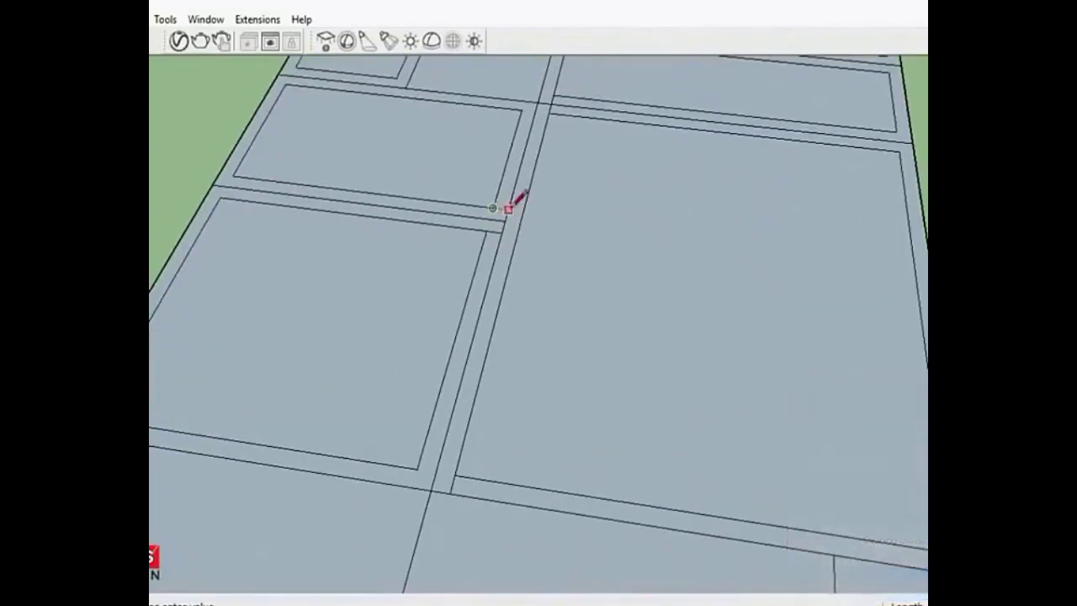
{"action": "key", "text": "e"}
{"action": "left_click", "coordinate": [475, 205]}
{"action": "left_click", "coordinate": [498, 192]}
- Split the face with a line, close the wall strip vertically, and erase the extra end edge
{"action": "scroll", "coordinate": [500, 204], "scroll_direction": "down", "scroll_amount": 2}
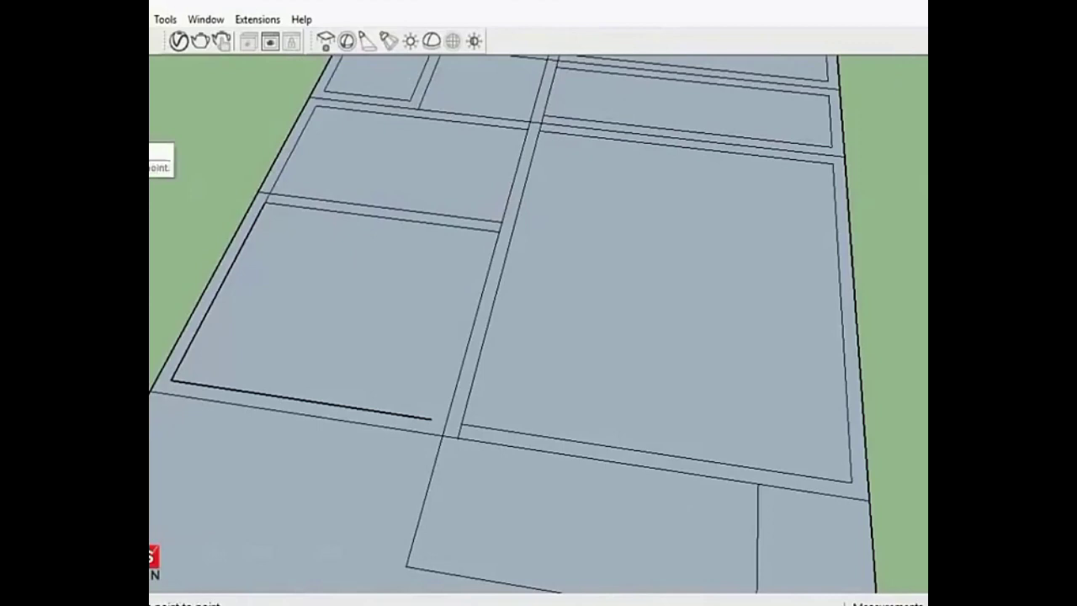
{"action": "left_click", "coordinate": [440, 411]}
{"action": "scroll", "coordinate": [471, 396], "scroll_direction": "down", "scroll_amount": 5}
{"action": "scroll", "coordinate": [639, 252], "scroll_direction": "up", "scroll_amount": 8}
{"action": "left_click", "coordinate": [651, 217]}
{"action": "left_click", "coordinate": [637, 354]}
- Orbit out and tilt the view to check the whole slab
{"action": "key", "text": "e"}
{"action": "scroll", "coordinate": [373, 267], "scroll_direction": "down", "scroll_amount": 1}
{"action": "scroll", "coordinate": [496, 224], "scroll_direction": "down", "scroll_amount": 2}
{"action": "scroll", "coordinate": [401, 238], "scroll_direction": "up", "scroll_amount": 2}
{"action": "scroll", "coordinate": [375, 233], "scroll_direction": "down", "scroll_amount": 2}
{"action": "scroll", "coordinate": [252, 168], "scroll_direction": "up", "scroll_amount": 2}
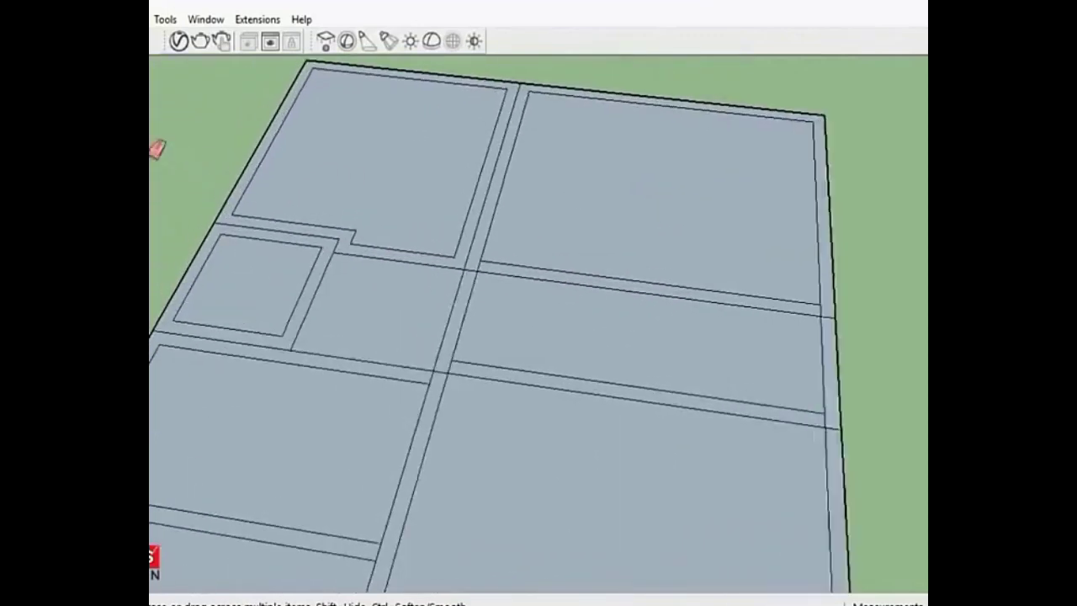
{"action": "scroll", "coordinate": [156, 149], "scroll_direction": "up", "scroll_amount": 1}
{"action": "key", "text": "p"}
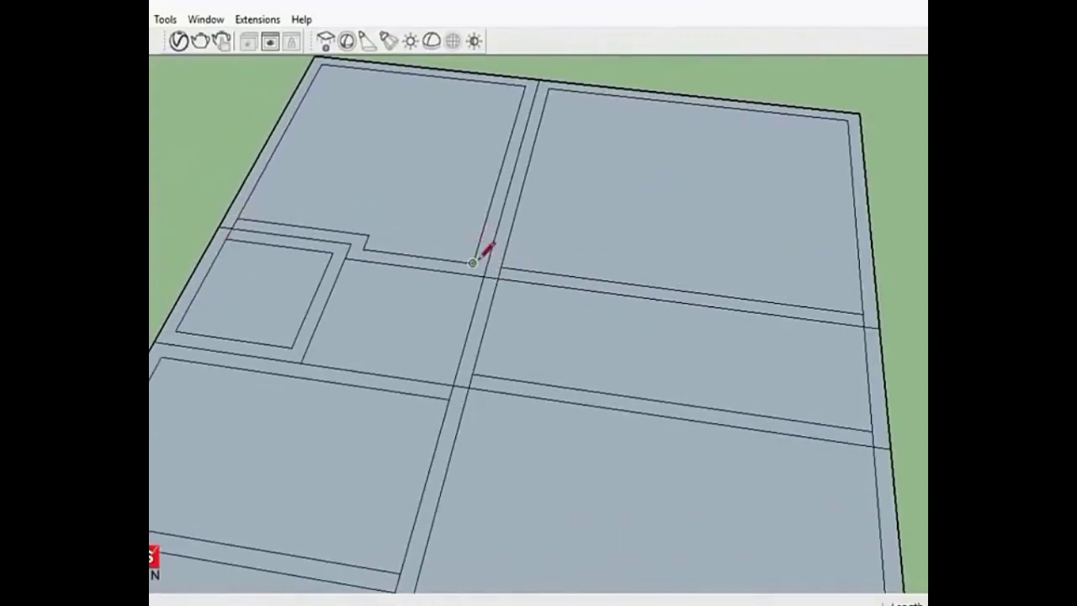
{"action": "scroll", "coordinate": [494, 260], "scroll_direction": "down", "scroll_amount": 1}
{"action": "scroll", "coordinate": [351, 236], "scroll_direction": "up", "scroll_amount": 2}
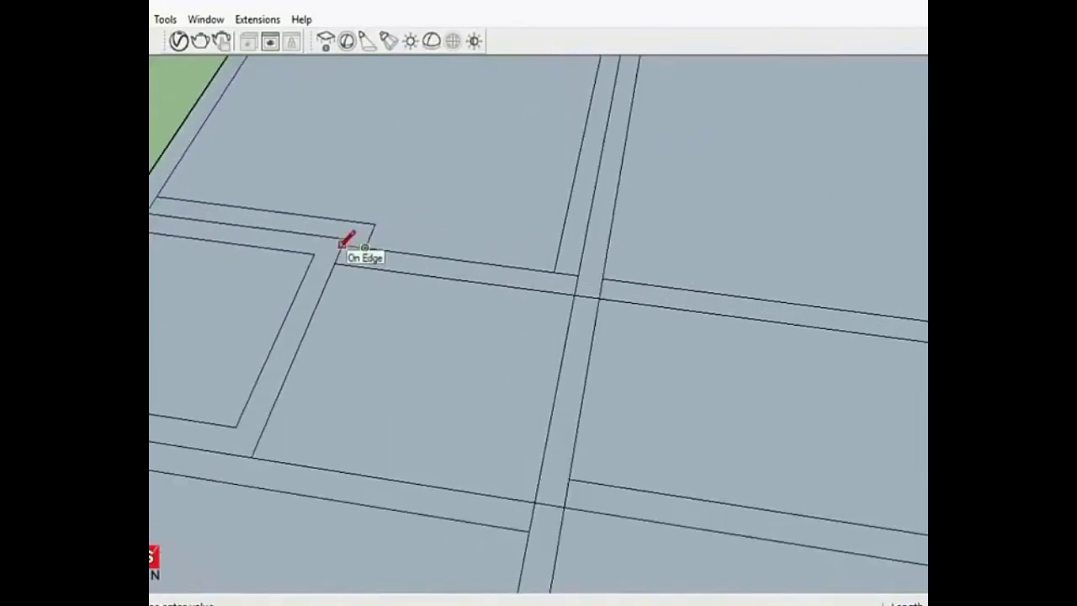
{"action": "scroll", "coordinate": [348, 239], "scroll_direction": "up", "scroll_amount": 2}
{"action": "scroll", "coordinate": [620, 200], "scroll_direction": "down", "scroll_amount": 2}
{"action": "scroll", "coordinate": [758, 289], "scroll_direction": "down", "scroll_amount": 2}
{"action": "scroll", "coordinate": [749, 121], "scroll_direction": "down", "scroll_amount": 1}
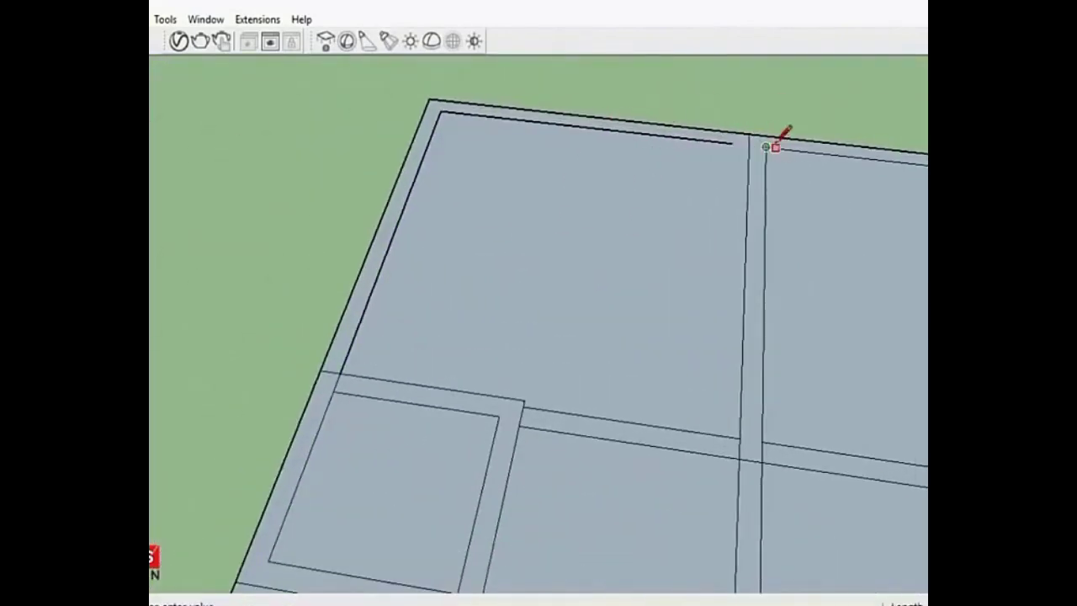
{"action": "scroll", "coordinate": [428, 116], "scroll_direction": "down", "scroll_amount": 2}
{"action": "scroll", "coordinate": [289, 188], "scroll_direction": "down", "scroll_amount": 2}
{"action": "mouse_move", "coordinate": [188, 353]}
{"action": "middle_mouse_down"}
{"action": "mouse_move", "coordinate": [511, 295]}
{"action": "mouse_move", "coordinate": [432, 334]}
{"action": "mouse_move", "coordinate": [305, 363]}
{"action": "mouse_move", "coordinate": [252, 286]}
{"action": "middle_mouse_up"}
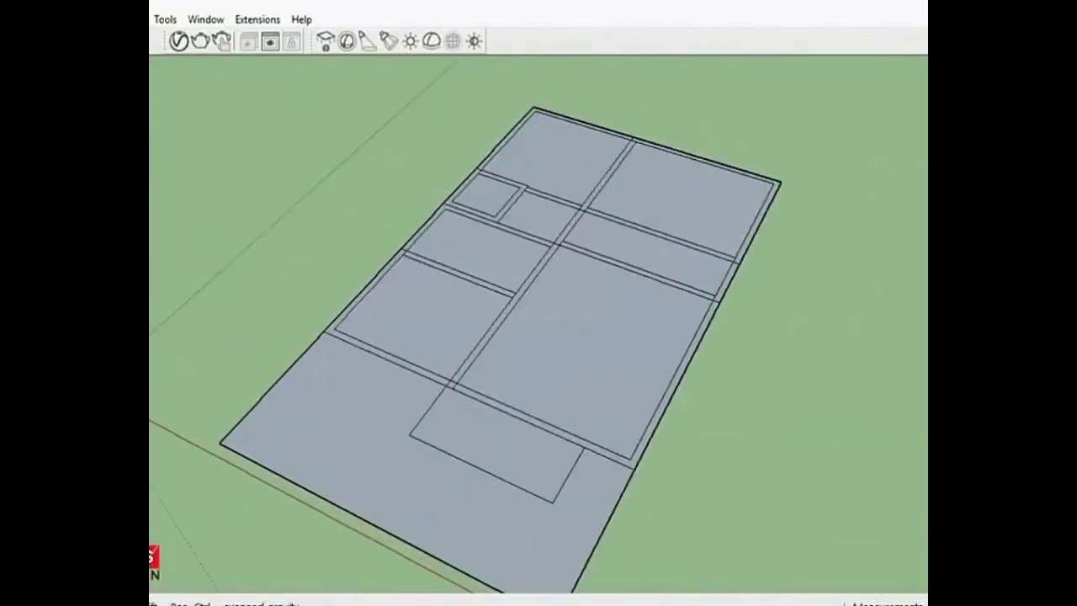
{"action": "scroll", "coordinate": [493, 180], "scroll_direction": "up", "scroll_amount": 3}
{"action": "scroll", "coordinate": [260, 196], "scroll_direction": "down", "scroll_amount": 3}
{"action": "scroll", "coordinate": [512, 281], "scroll_direction": "up", "scroll_amount": 2}
{"action": "key", "text": "l"}
{"action": "scroll", "coordinate": [461, 250], "scroll_direction": "up", "scroll_amount": 2}
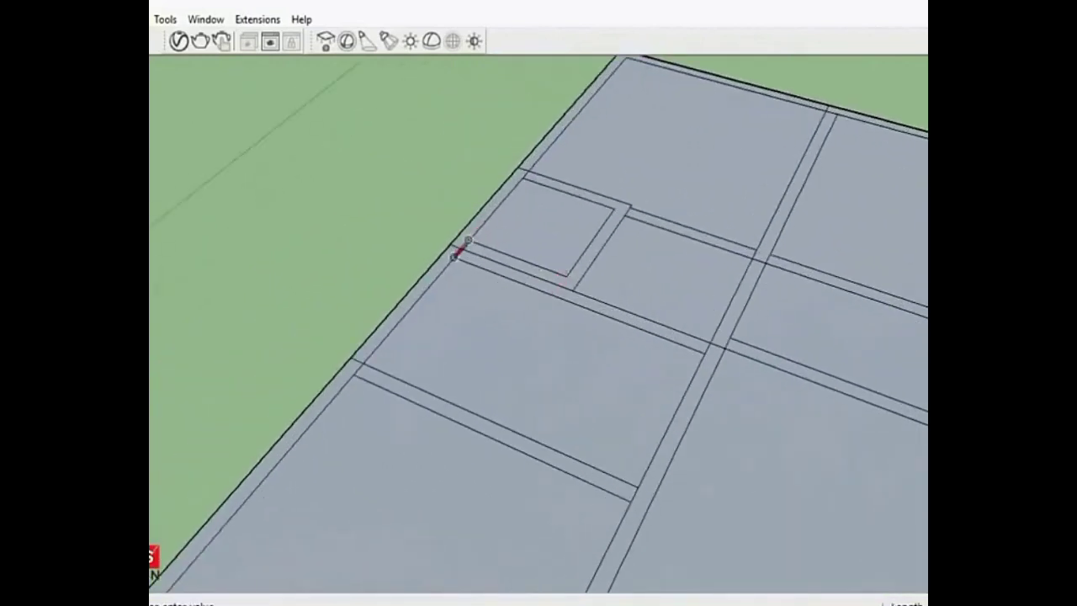
{"action": "scroll", "coordinate": [570, 260], "scroll_direction": "up", "scroll_amount": 2}
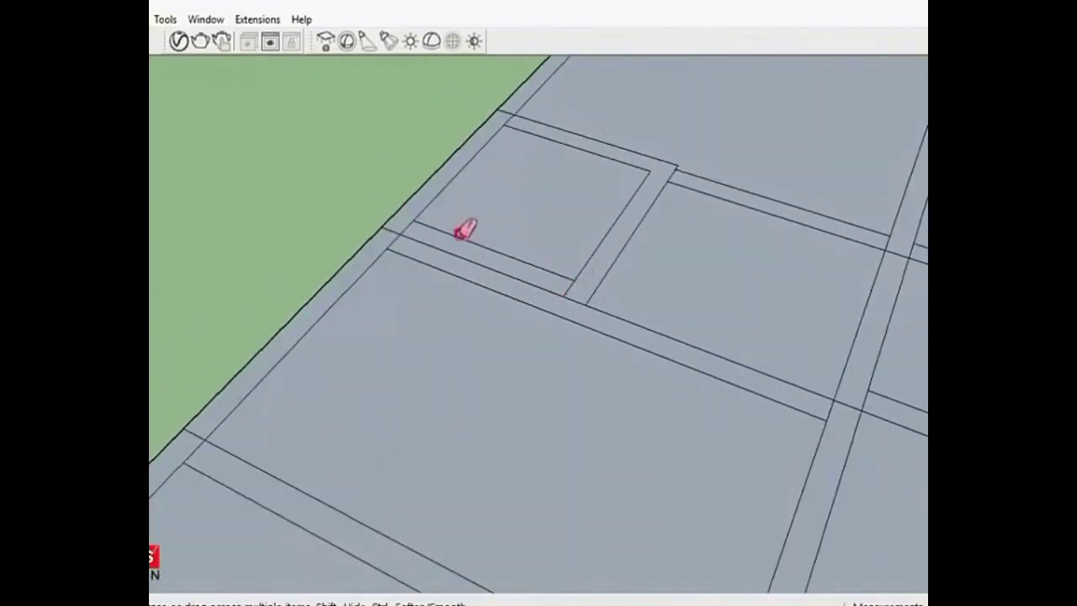
{"action": "scroll", "coordinate": [463, 228], "scroll_direction": "down", "scroll_amount": 3}
{"action": "scroll", "coordinate": [452, 210], "scroll_direction": "down", "scroll_amount": 2}
{"action": "middle_click_drag", "start_coordinate": [452, 252], "coordinate": [441, 309]}
{"action": "scroll", "coordinate": [502, 243], "scroll_direction": "down", "scroll_amount": 2}
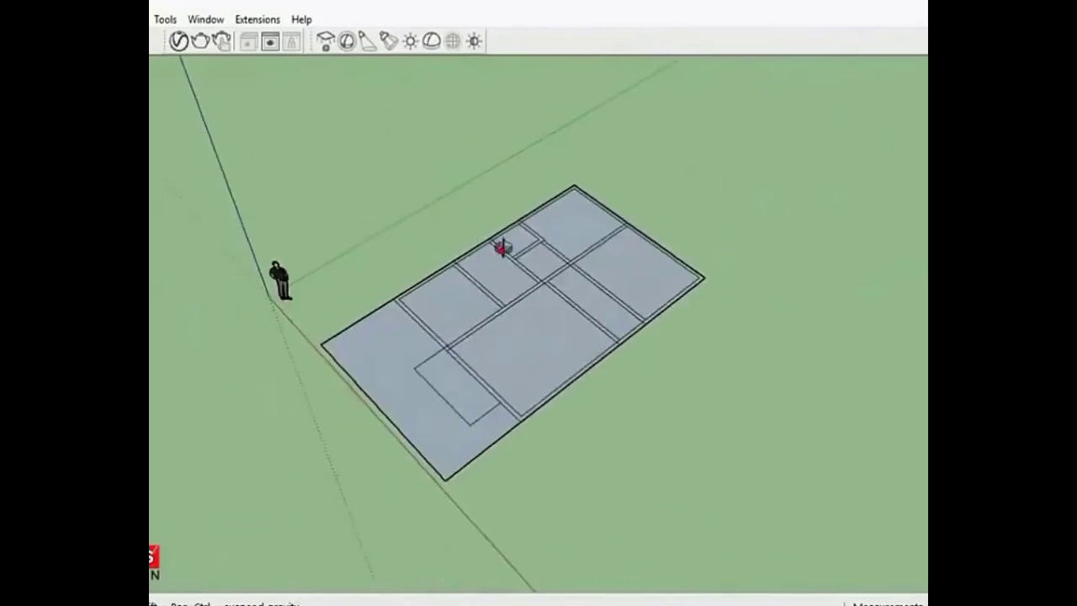
{"action": "scroll", "coordinate": [505, 244], "scroll_direction": "up", "scroll_amount": 3}
{"action": "key", "text": "p"}
{"action": "scroll", "coordinate": [596, 253], "scroll_direction": "up", "scroll_amount": 2}
- Push/Pull the first back wall strip up to full height
{"action": "scroll", "coordinate": [589, 251], "scroll_direction": "down", "scroll_amount": 1}
{"action": "scroll", "coordinate": [497, 209], "scroll_direction": "up", "scroll_amount": 2}
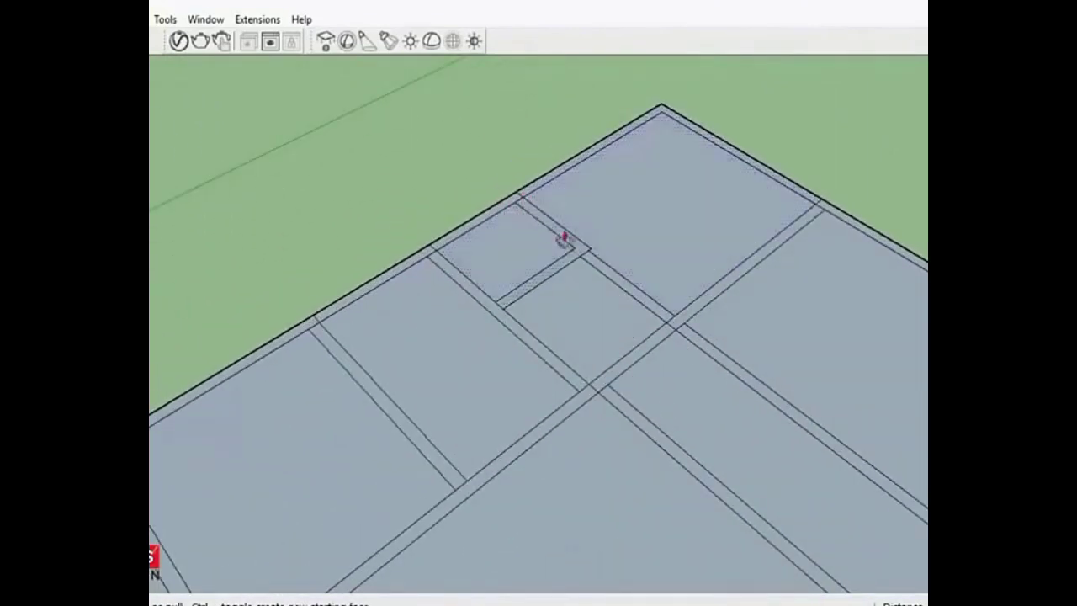
{"action": "left_click", "coordinate": [692, 353]}
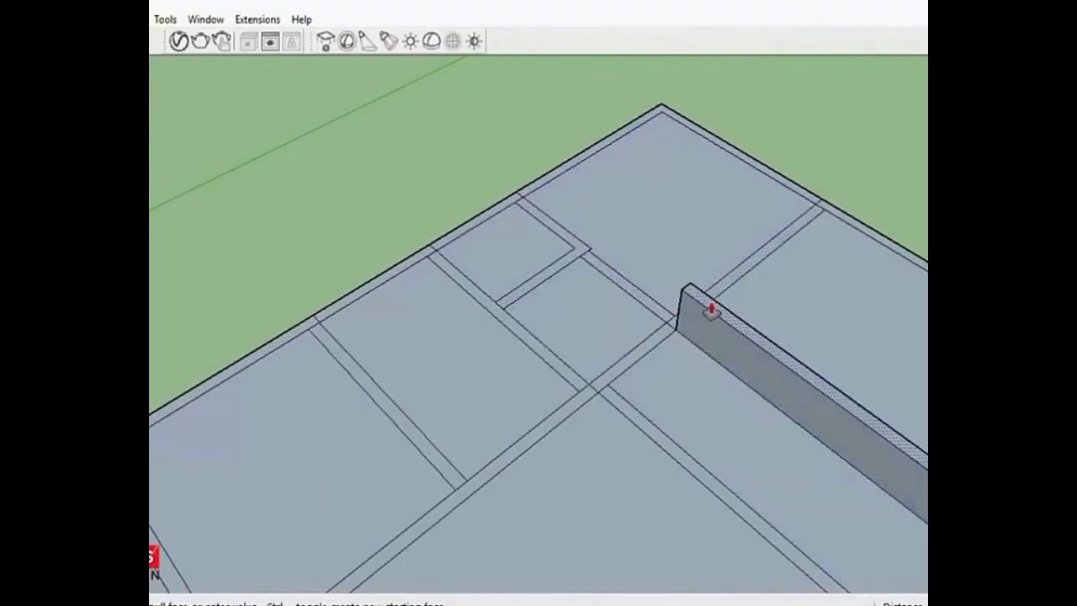
{"action": "key", "text": "Return"}
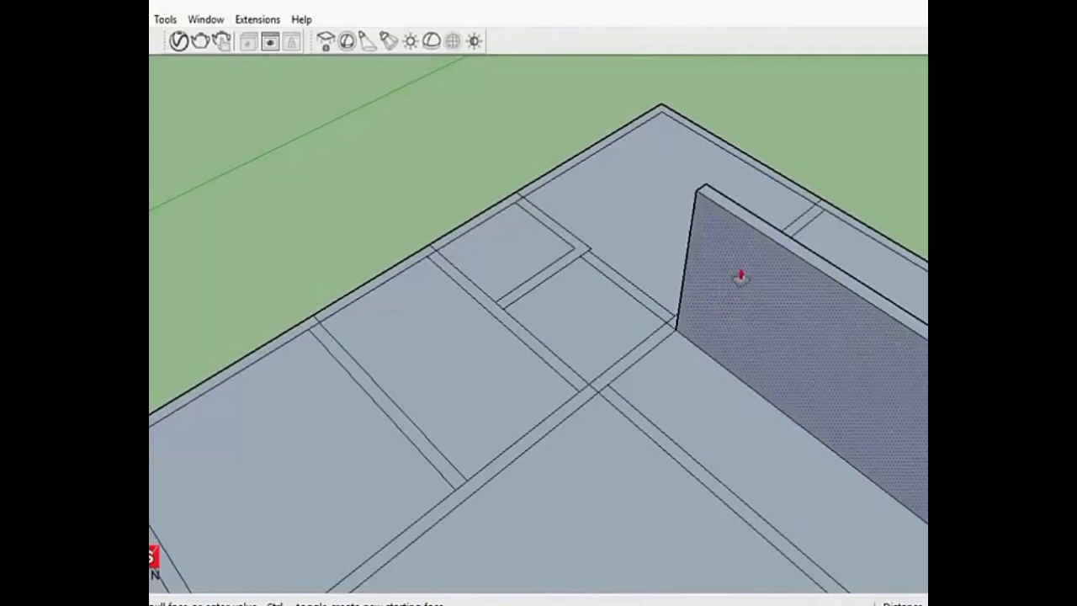
- Raise the five remaining back floor strips to the same wall height
{"action": "double_click", "coordinate": [825, 214]}
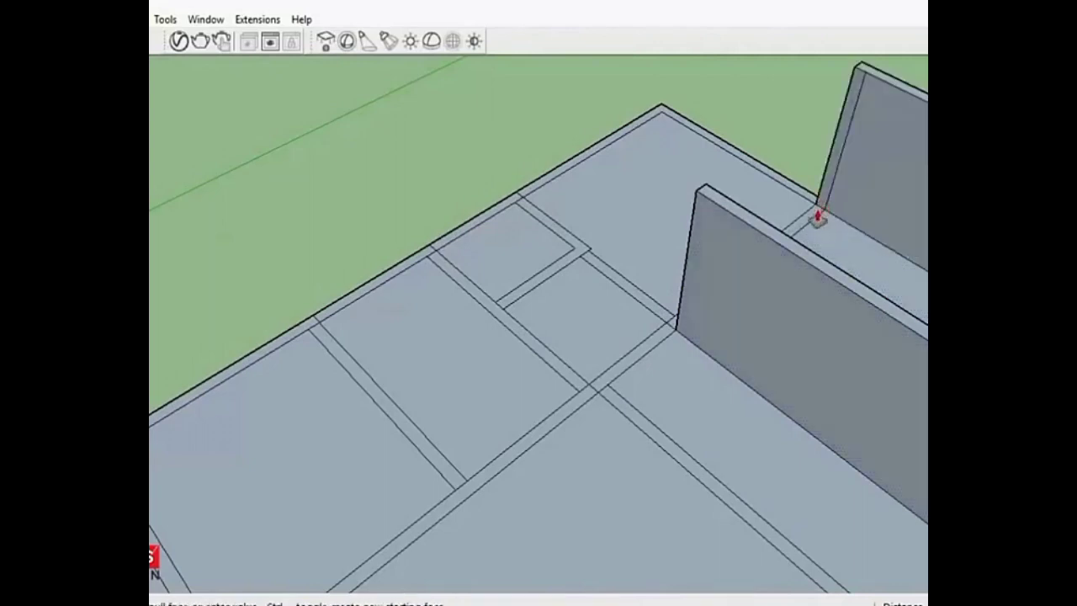
{"action": "double_click", "coordinate": [818, 217]}
{"action": "double_click", "coordinate": [697, 138]}
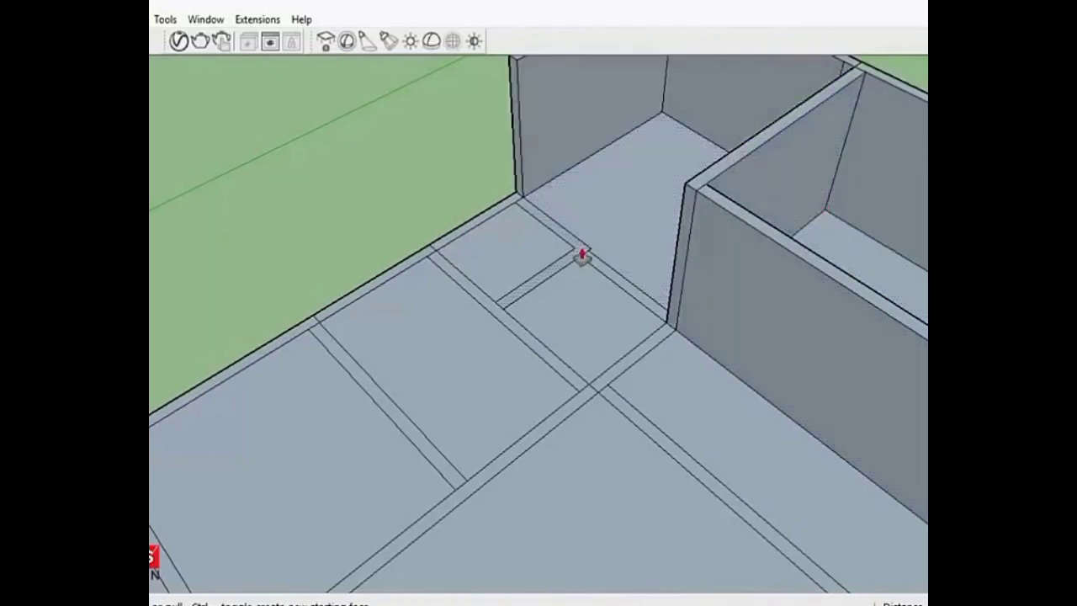
{"action": "double_click", "coordinate": [581, 247]}
{"action": "double_click", "coordinate": [588, 266]}
{"action": "scroll", "coordinate": [444, 244], "scroll_direction": "down", "scroll_amount": 2}
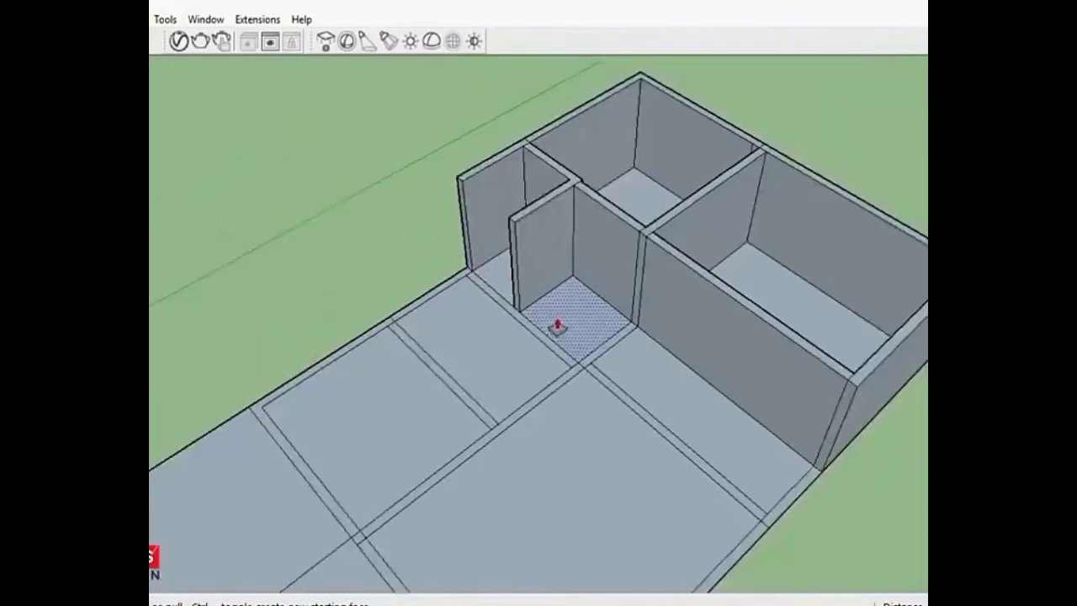
{"action": "scroll", "coordinate": [561, 319], "scroll_direction": "down", "scroll_amount": 1}
{"action": "mouse_move", "coordinate": [595, 370]}
{"action": "middle_mouse_down"}
{"action": "mouse_move", "coordinate": [690, 318]}
{"action": "mouse_move", "coordinate": [682, 274]}
{"action": "mouse_move", "coordinate": [628, 307]}
{"action": "mouse_move", "coordinate": [664, 303]}
{"action": "middle_mouse_up"}
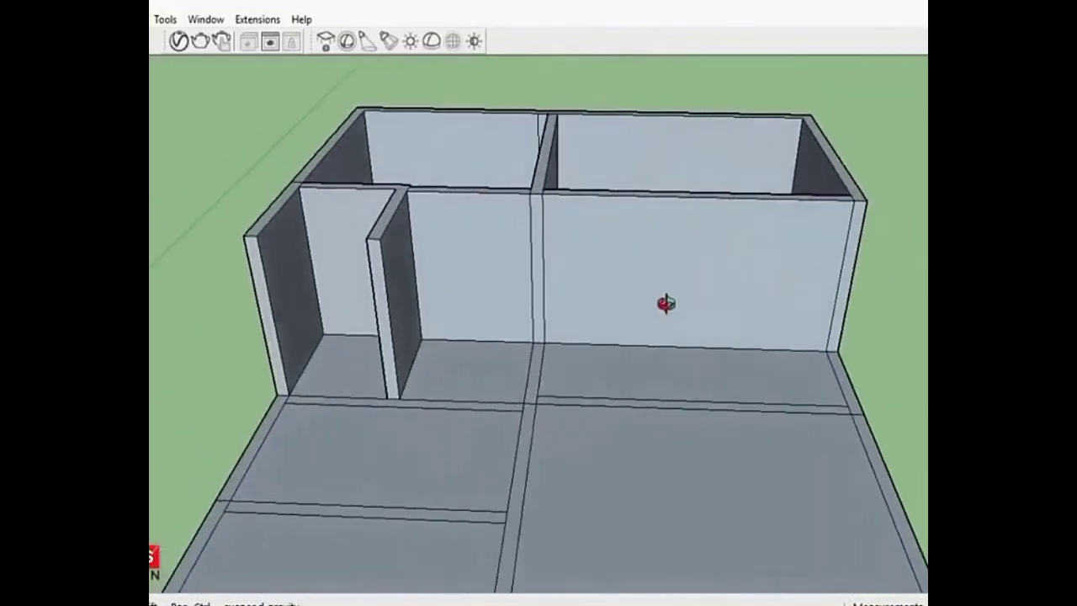
- Draw a rectangle on the interior wall face beside the partition junction
{"action": "scroll", "coordinate": [666, 303], "scroll_direction": "up", "scroll_amount": 3}
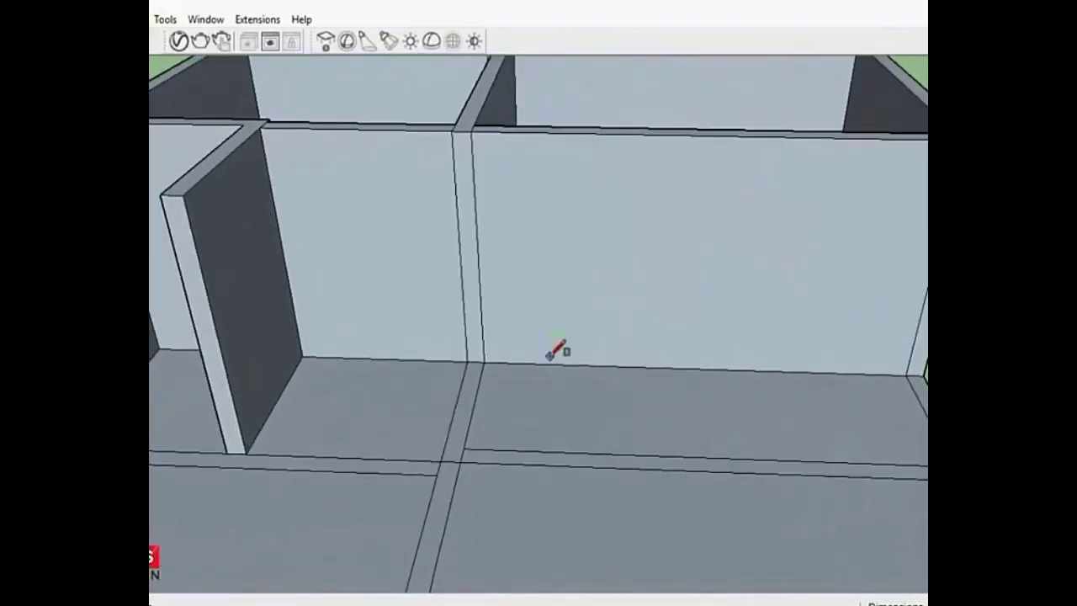
{"action": "left_click", "coordinate": [484, 362]}
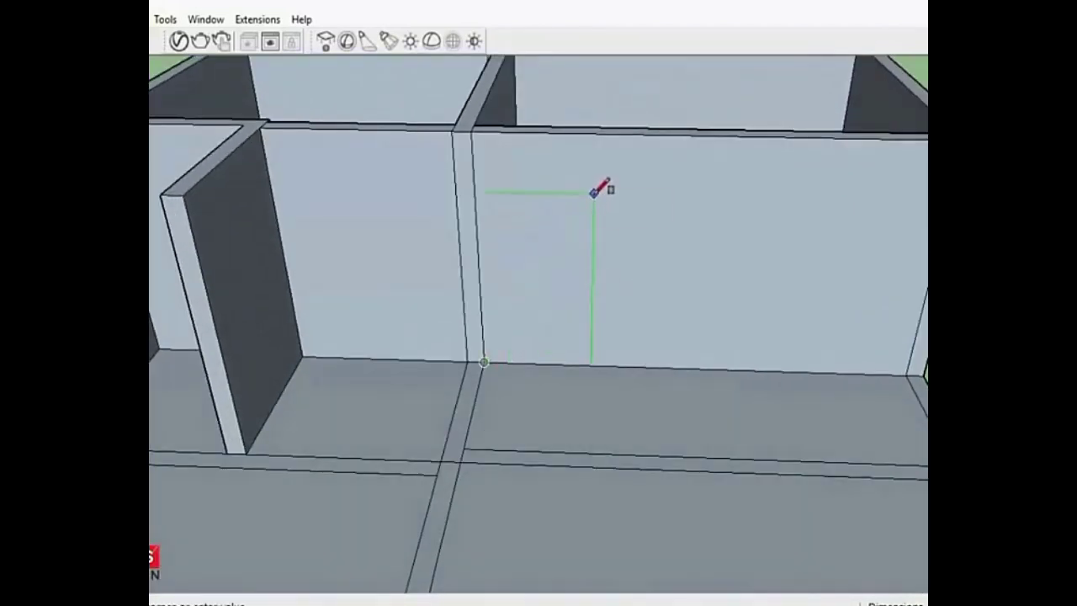
{"action": "left_click", "coordinate": [593, 133]}
{"action": "scroll", "coordinate": [532, 360], "scroll_direction": "down", "scroll_amount": 3}
{"action": "middle_click_drag", "start_coordinate": [559, 258], "coordinate": [413, 440]}
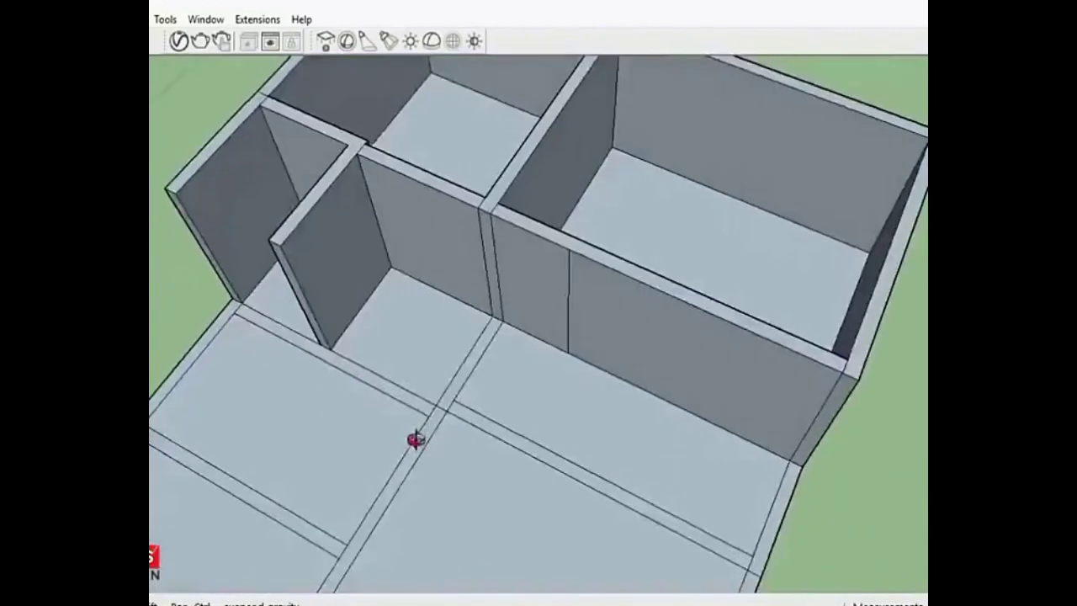
{"action": "scroll", "coordinate": [544, 264], "scroll_direction": "up", "scroll_amount": 3}
{"action": "scroll", "coordinate": [567, 230], "scroll_direction": "up", "scroll_amount": 2}
{"action": "middle_click_drag", "start_coordinate": [415, 323], "coordinate": [403, 302]}
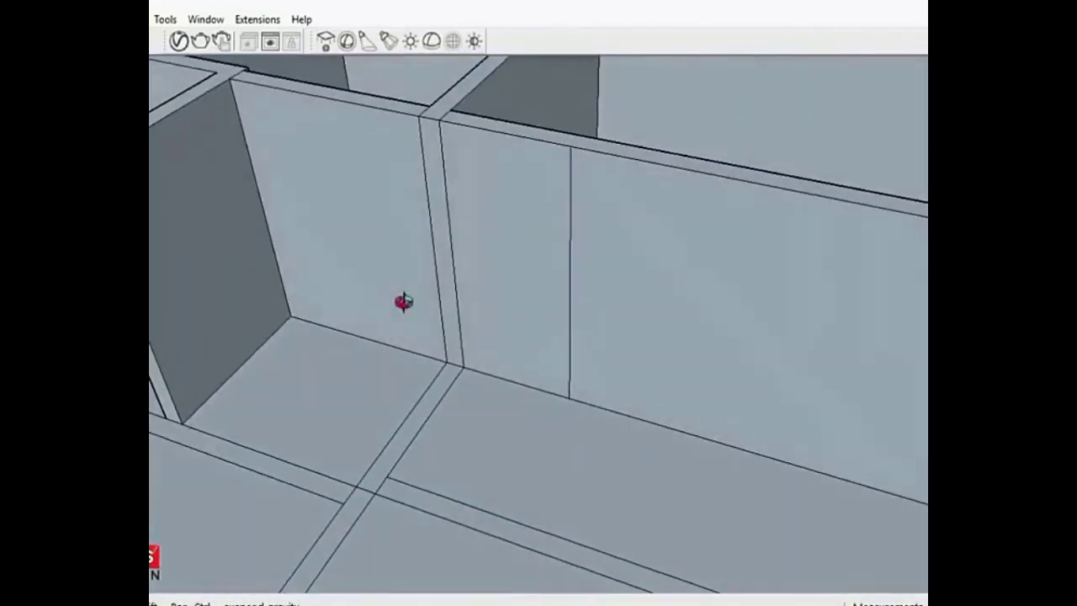
- Move the narrow wall face so it sits against the partition
{"action": "left_click", "coordinate": [498, 334]}
{"action": "scroll", "coordinate": [602, 337], "scroll_direction": "down", "scroll_amount": 2}
{"action": "key", "text": "m"}
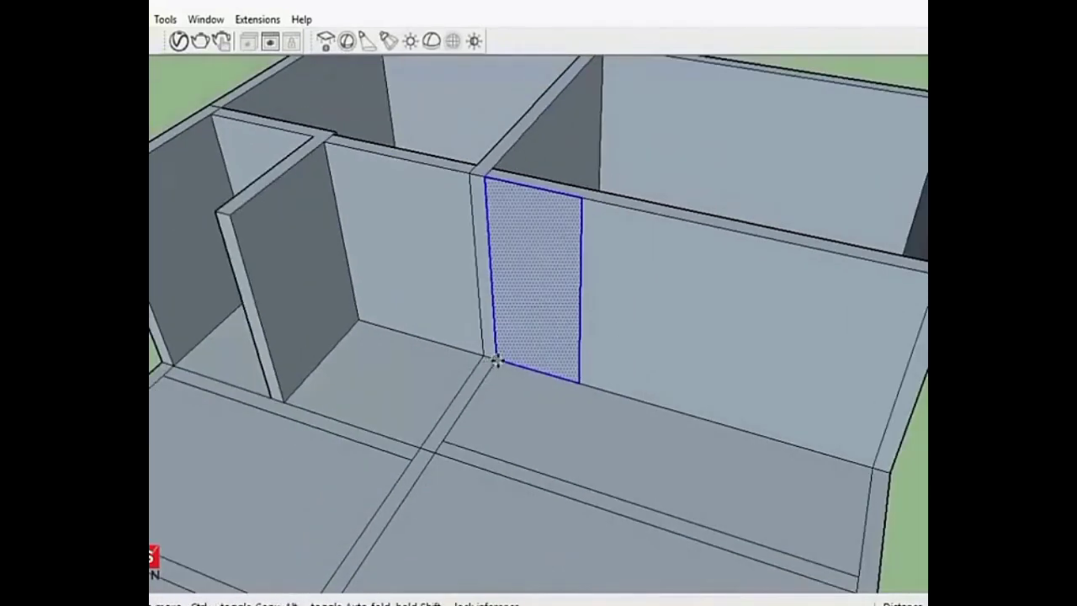
{"action": "left_click", "coordinate": [577, 383]}
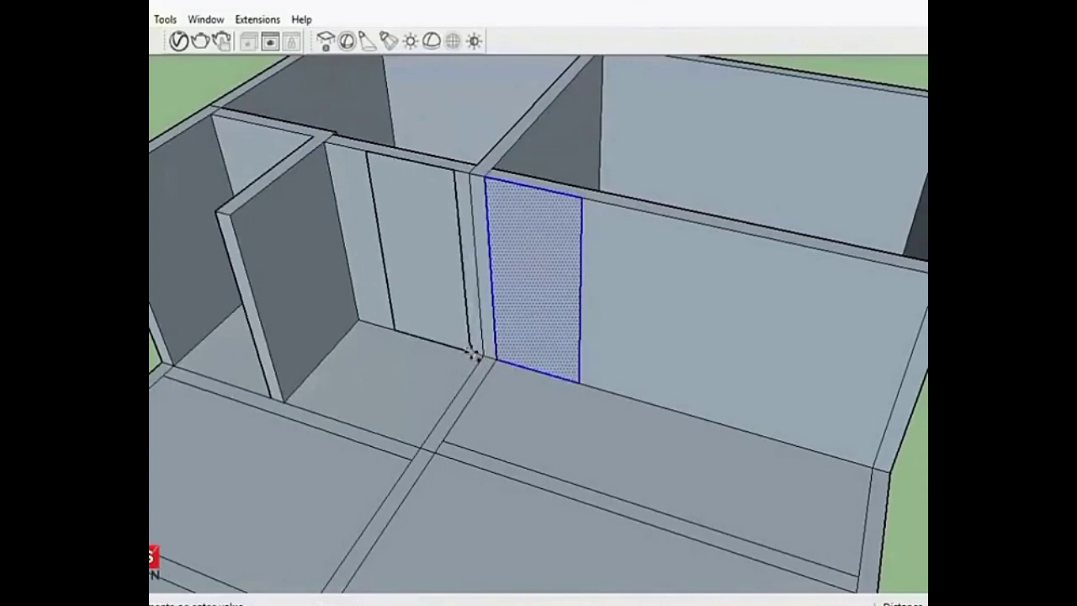
{"action": "left_click", "coordinate": [481, 358]}
- Push the face through the wall to open the doorway
{"action": "scroll", "coordinate": [554, 316], "scroll_direction": "down", "scroll_amount": 2}
{"action": "key", "text": "p"}
{"action": "left_click", "coordinate": [481, 281]}
{"action": "left_click", "coordinate": [471, 243]}
{"action": "scroll", "coordinate": [519, 249], "scroll_direction": "down", "scroll_amount": 2}
- Raise the back, front and front-left floor strips to the existing wall height
{"action": "scroll", "coordinate": [429, 364], "scroll_direction": "down", "scroll_amount": 2}
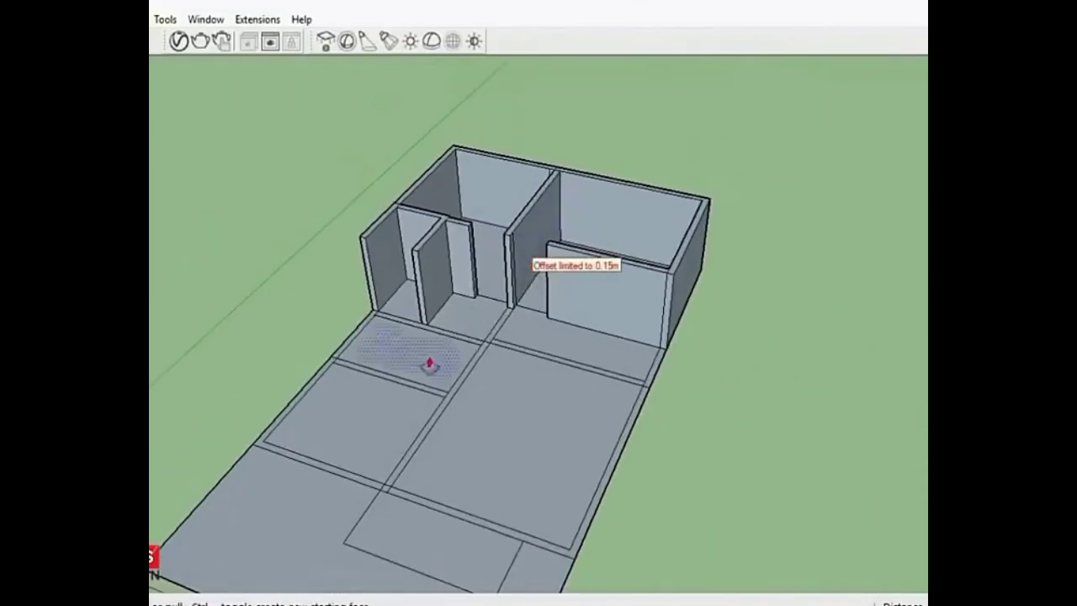
{"action": "mouse_move", "coordinate": [315, 447]}
{"action": "middle_mouse_down"}
{"action": "mouse_move", "coordinate": [421, 380]}
{"action": "mouse_move", "coordinate": [544, 377]}
{"action": "mouse_move", "coordinate": [482, 441]}
{"action": "mouse_move", "coordinate": [524, 413]}
{"action": "mouse_move", "coordinate": [466, 516]}
{"action": "middle_mouse_up"}
{"action": "scroll", "coordinate": [466, 516], "scroll_direction": "up", "scroll_amount": 2}
{"action": "scroll", "coordinate": [452, 358], "scroll_direction": "up", "scroll_amount": 3}
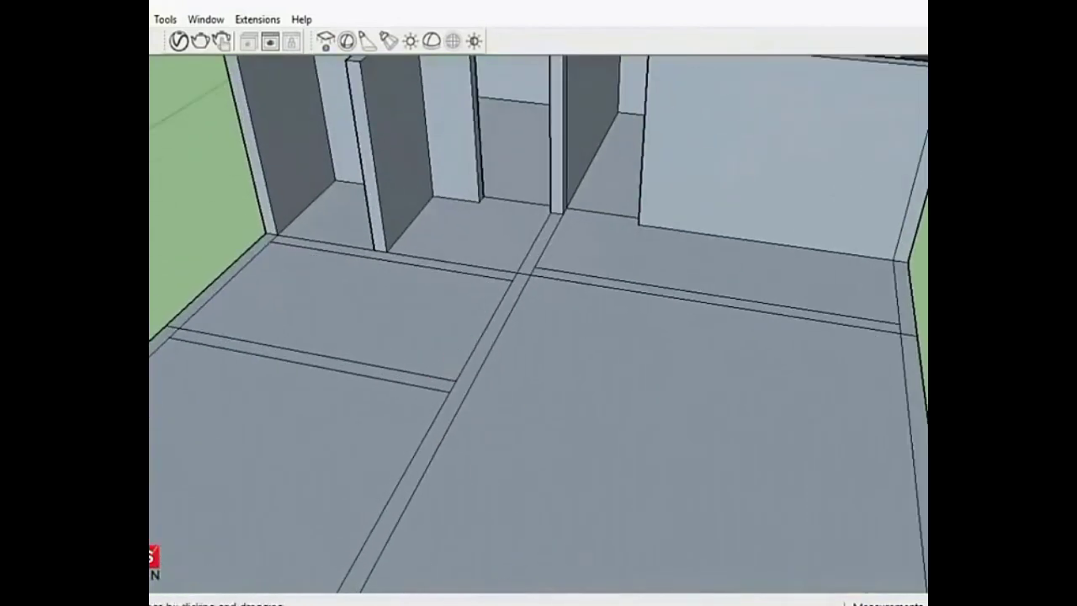
{"action": "key", "text": "p"}
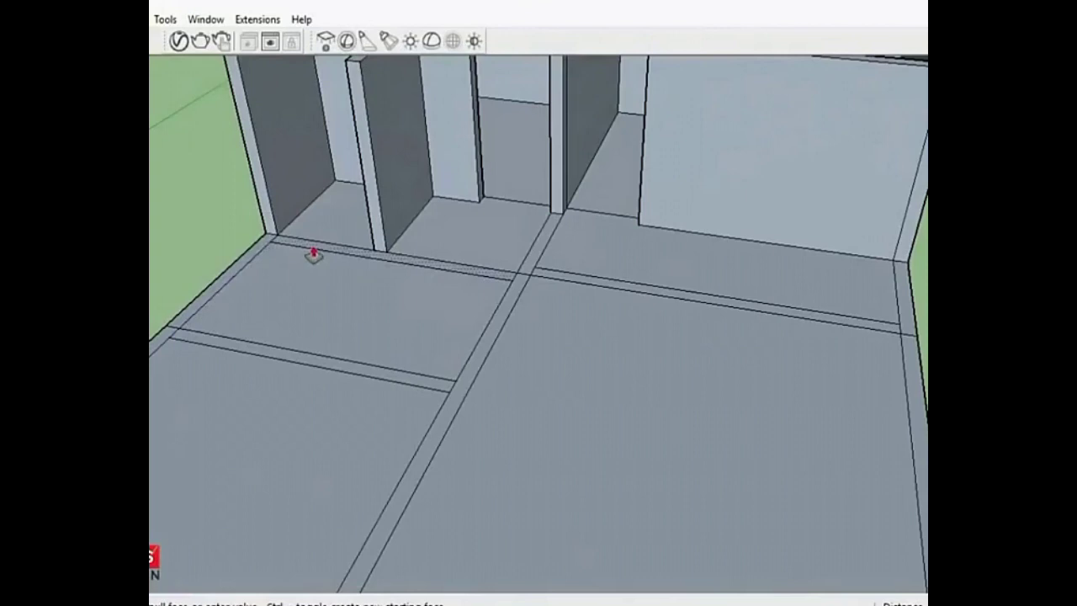
{"action": "double_click", "coordinate": [313, 255]}
{"action": "double_click", "coordinate": [260, 260]}
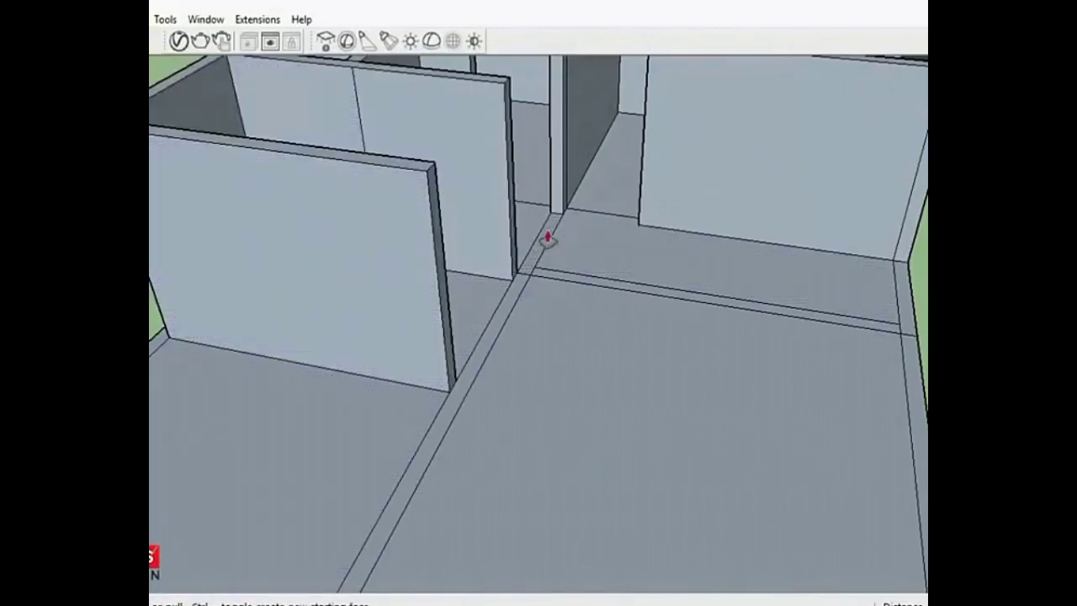
{"action": "scroll", "coordinate": [539, 277], "scroll_direction": "down", "scroll_amount": 2}
{"action": "scroll", "coordinate": [534, 291], "scroll_direction": "down", "scroll_amount": 2}
{"action": "scroll", "coordinate": [517, 291], "scroll_direction": "down", "scroll_amount": 3}
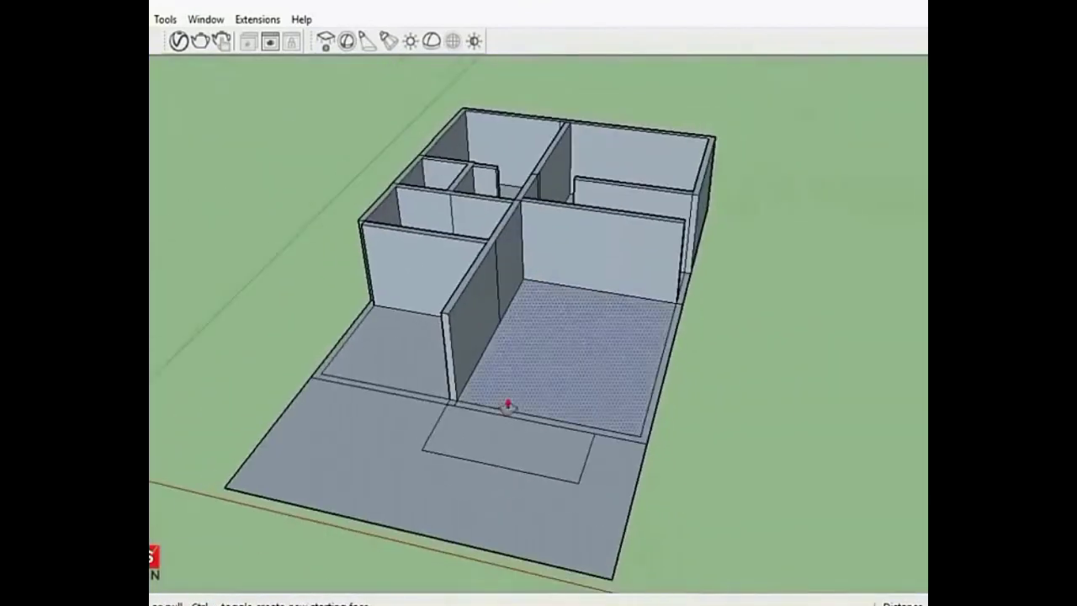
{"action": "double_click", "coordinate": [349, 383]}
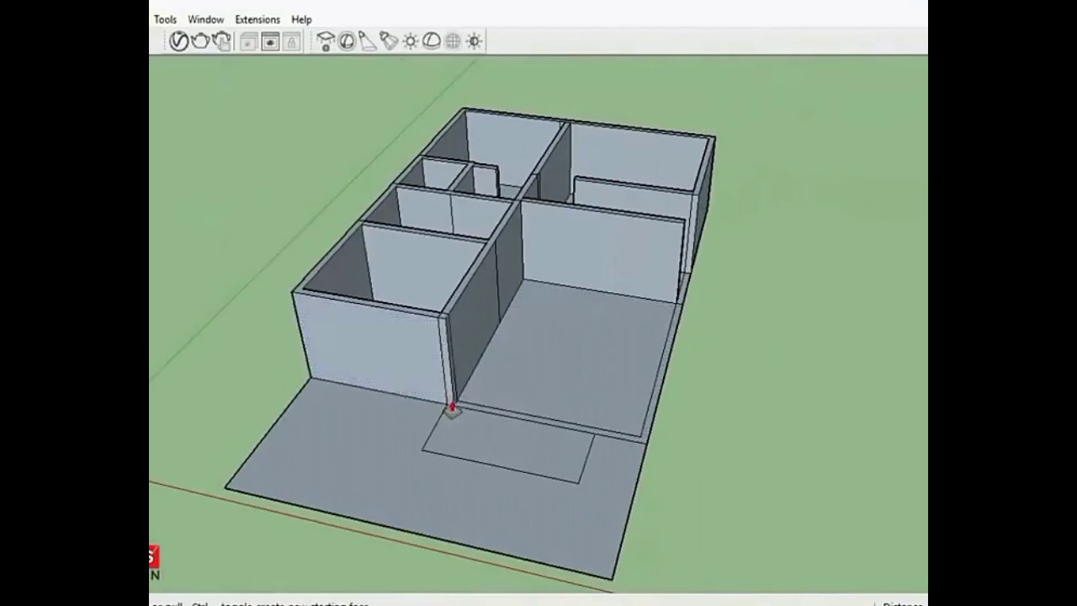
{"action": "scroll", "coordinate": [452, 408], "scroll_direction": "up", "scroll_amount": 3}
{"action": "scroll", "coordinate": [487, 422], "scroll_direction": "down", "scroll_amount": 2}
- Draw a vertical line up the front wall to the top edge midpoint and shift the narrow face right
{"action": "scroll", "coordinate": [486, 421], "scroll_direction": "down", "scroll_amount": 2}
{"action": "mouse_move", "coordinate": [487, 420]}
{"action": "middle_mouse_down"}
{"action": "mouse_move", "coordinate": [497, 388]}
{"action": "mouse_move", "coordinate": [159, 266]}
{"action": "middle_mouse_up"}
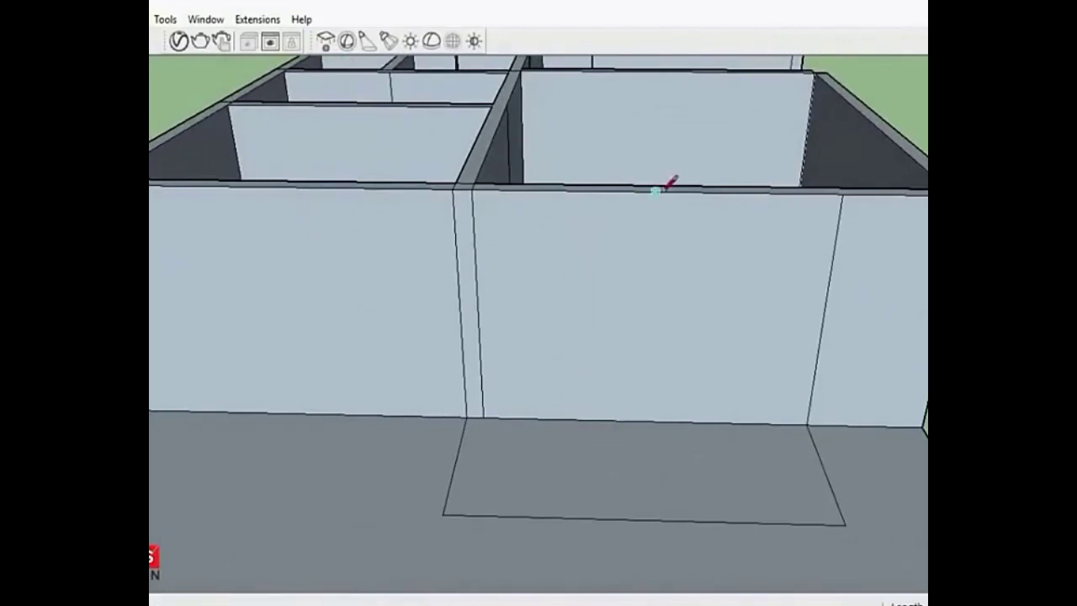
{"action": "left_click", "coordinate": [644, 420]}
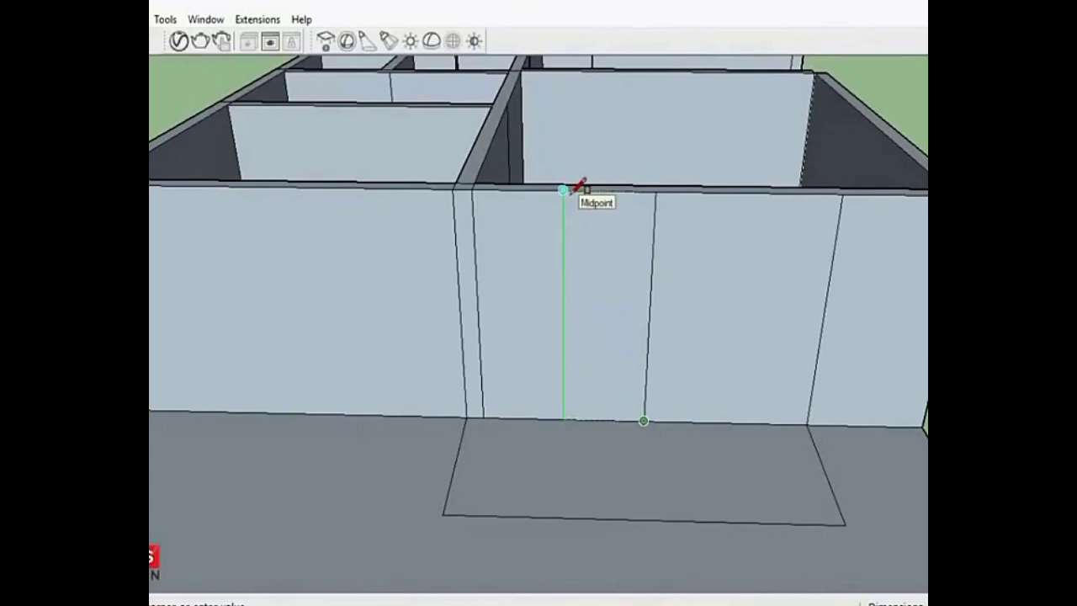
{"action": "left_click", "coordinate": [571, 191]}
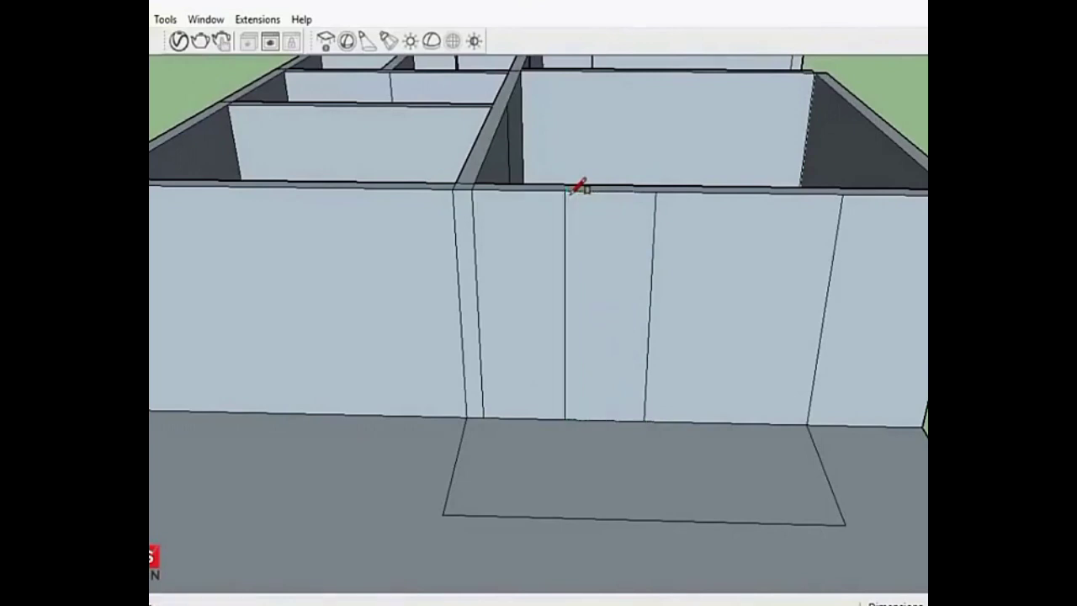
{"action": "left_click", "coordinate": [577, 382]}
{"action": "left_click", "coordinate": [641, 416]}
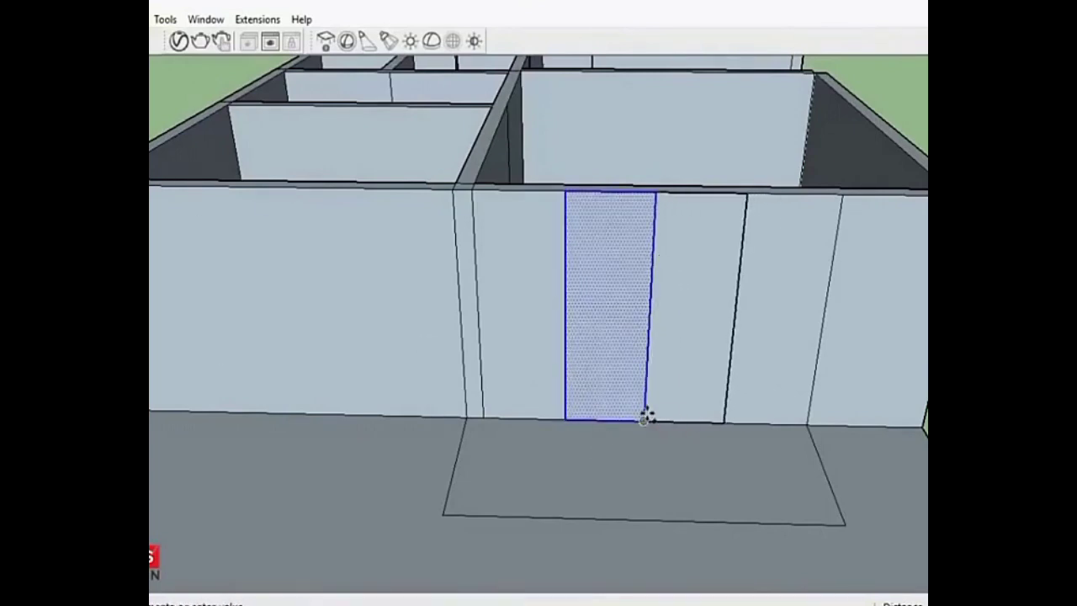
- Push the selected face through the wall, leaving a door opening
{"action": "scroll", "coordinate": [248, 424], "scroll_direction": "down", "scroll_amount": 3}
{"action": "middle_click_drag", "start_coordinate": [570, 429], "coordinate": [440, 401]}
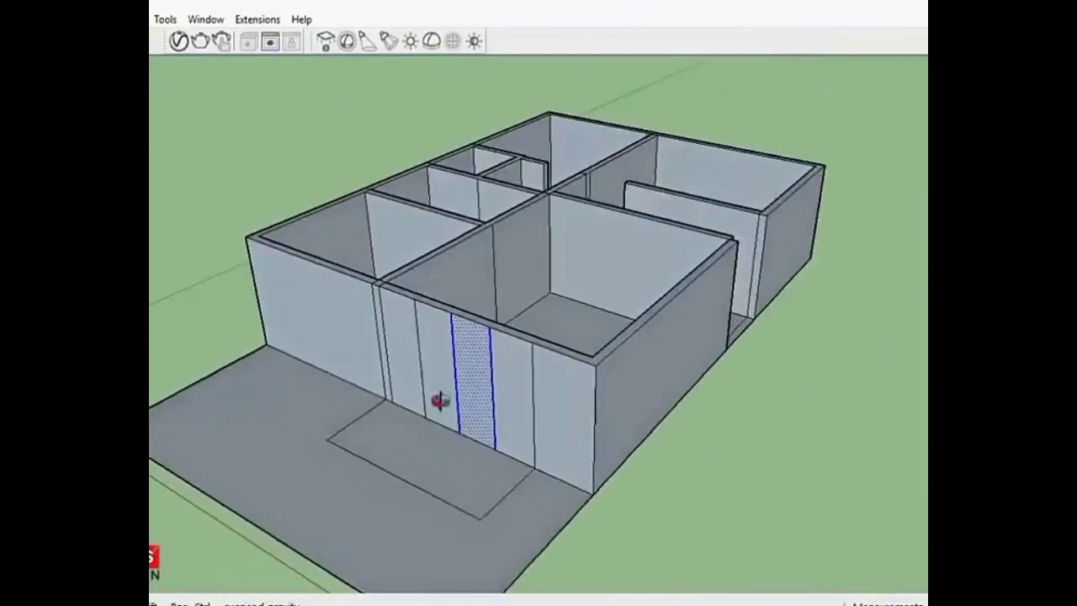
{"action": "scroll", "coordinate": [440, 402], "scroll_direction": "up", "scroll_amount": 4}
{"action": "left_click", "coordinate": [490, 383]}
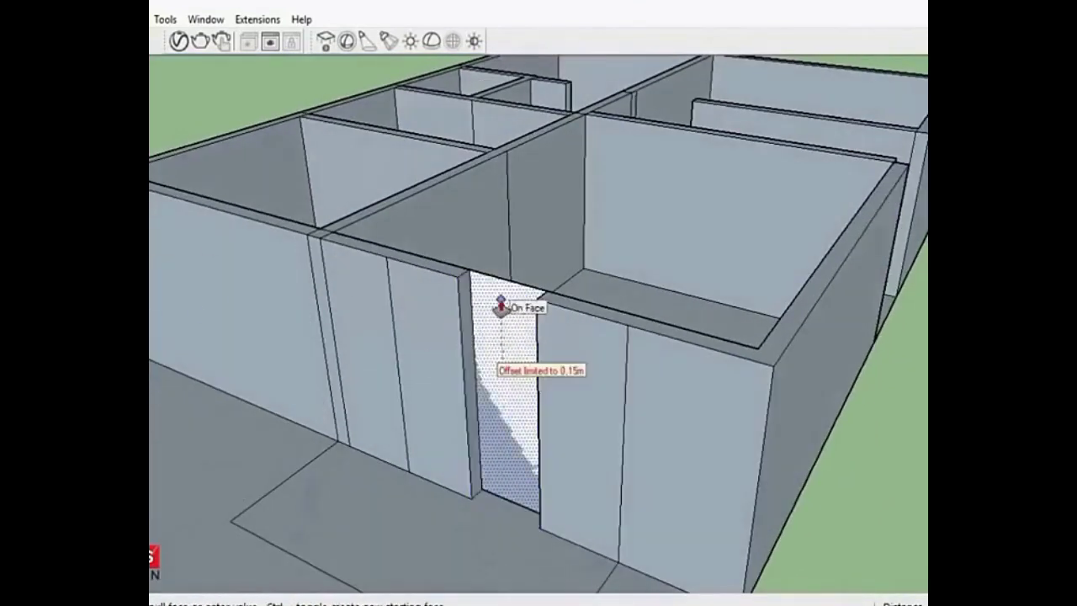
{"action": "left_click", "coordinate": [505, 306]}
{"action": "scroll", "coordinate": [538, 274], "scroll_direction": "down", "scroll_amount": 3}
{"action": "scroll", "coordinate": [533, 298], "scroll_direction": "down", "scroll_amount": 2}
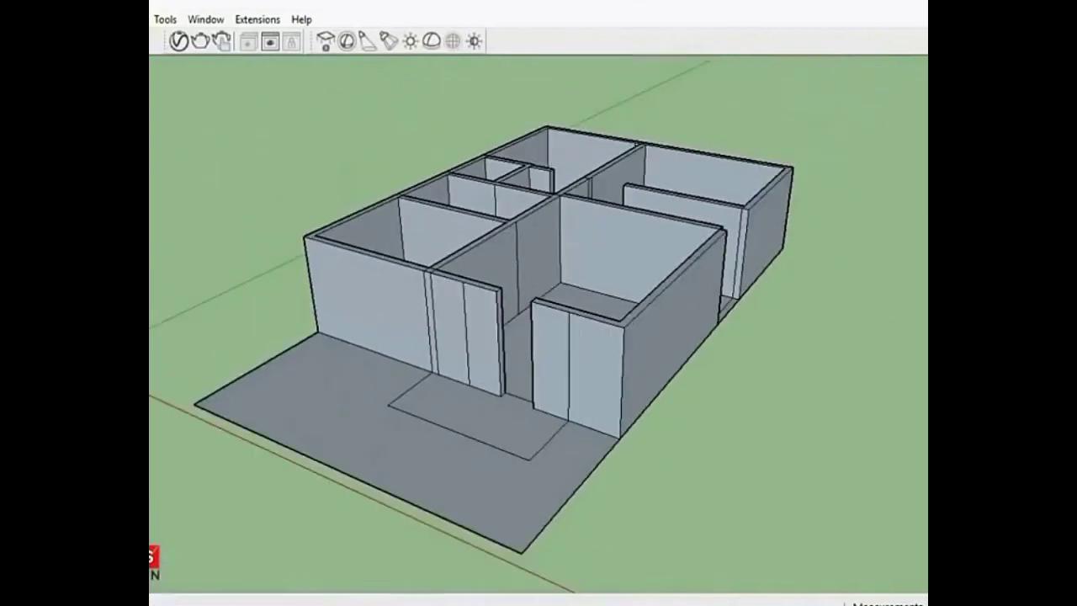
- Commit a door-sized rectangle on a wall corner face
{"action": "middle_click_drag", "start_coordinate": [462, 356], "coordinate": [605, 356], "text": "shift"}
{"action": "scroll", "coordinate": [606, 356], "scroll_direction": "up", "scroll_amount": 6}
{"action": "scroll", "coordinate": [536, 346], "scroll_direction": "down", "scroll_amount": 2}
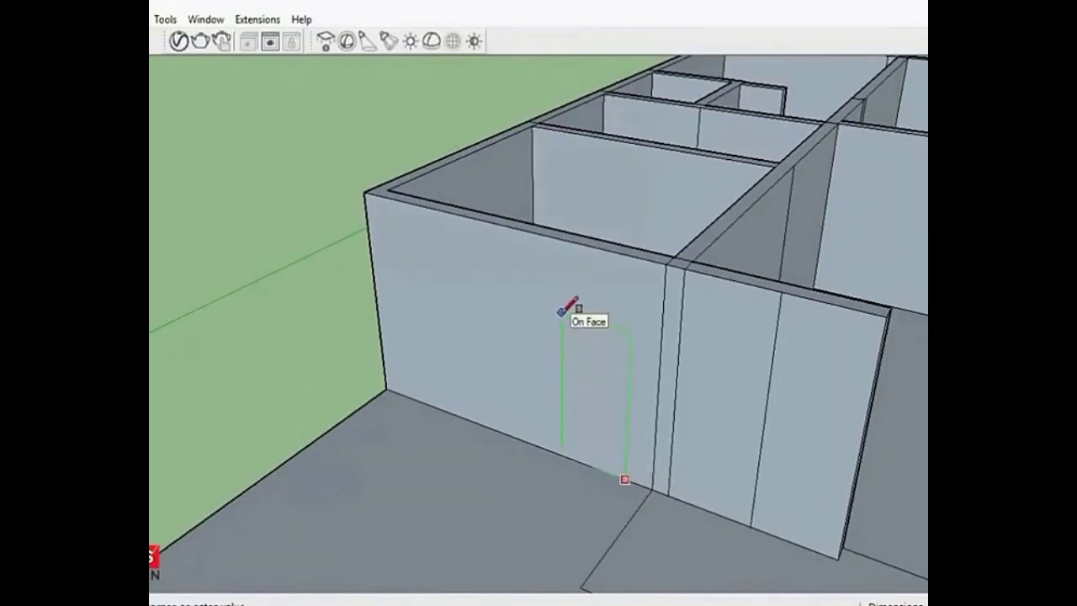
{"action": "key", "text": "Return"}
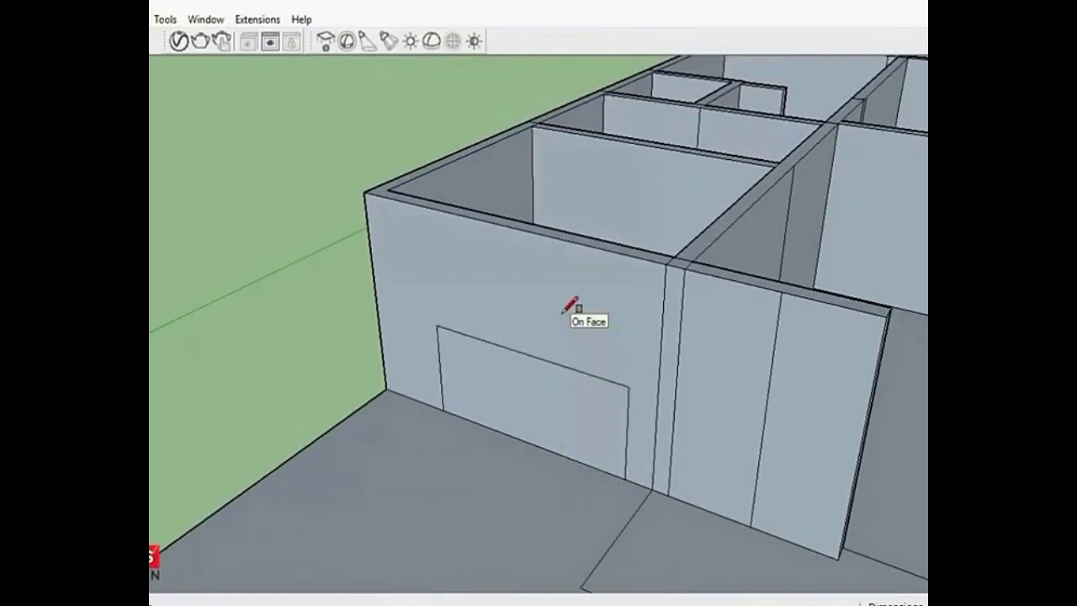
{"action": "scroll", "coordinate": [538, 325], "scroll_direction": "down", "scroll_amount": 3}
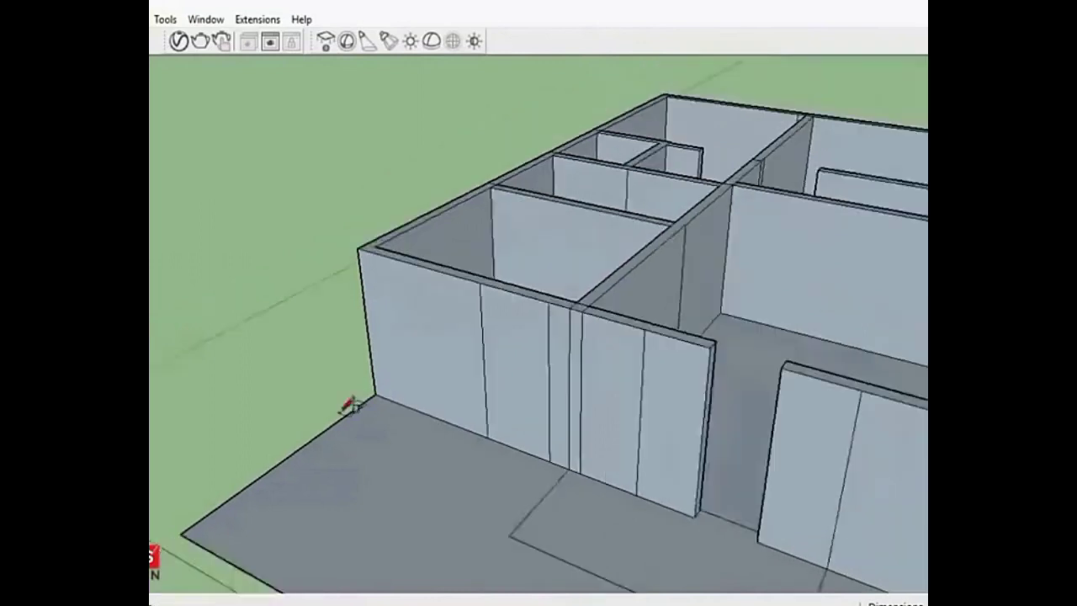
- Move the door strip onto the back interior wall and push it into the wall
{"action": "left_click", "coordinate": [498, 383]}
{"action": "left_click", "coordinate": [528, 454]}
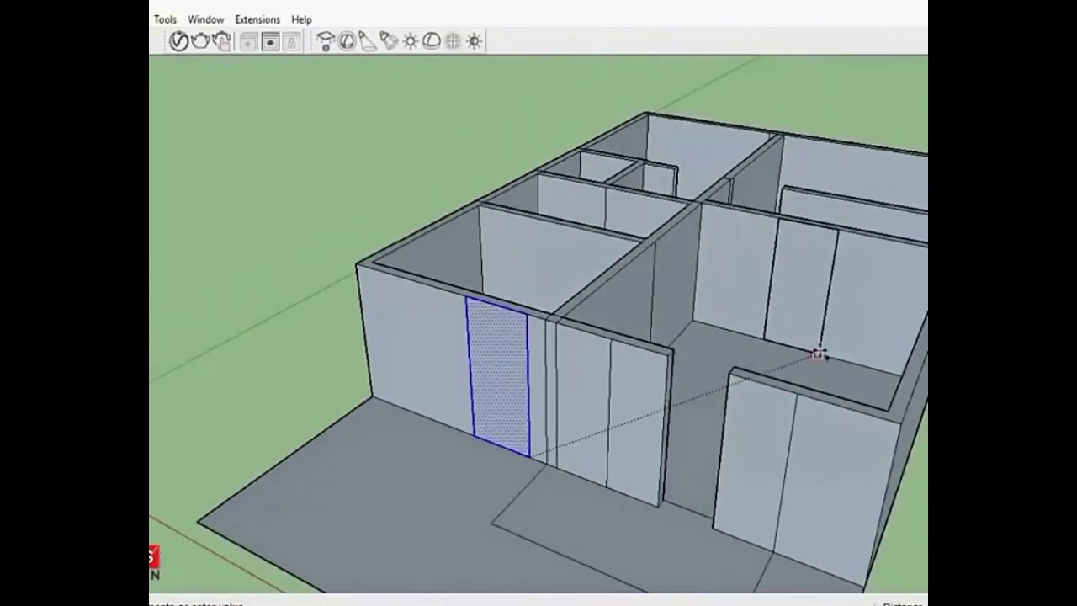
{"action": "left_click", "coordinate": [820, 353]}
{"action": "key", "text": "p"}
{"action": "scroll", "coordinate": [776, 301], "scroll_direction": "up", "scroll_amount": 2}
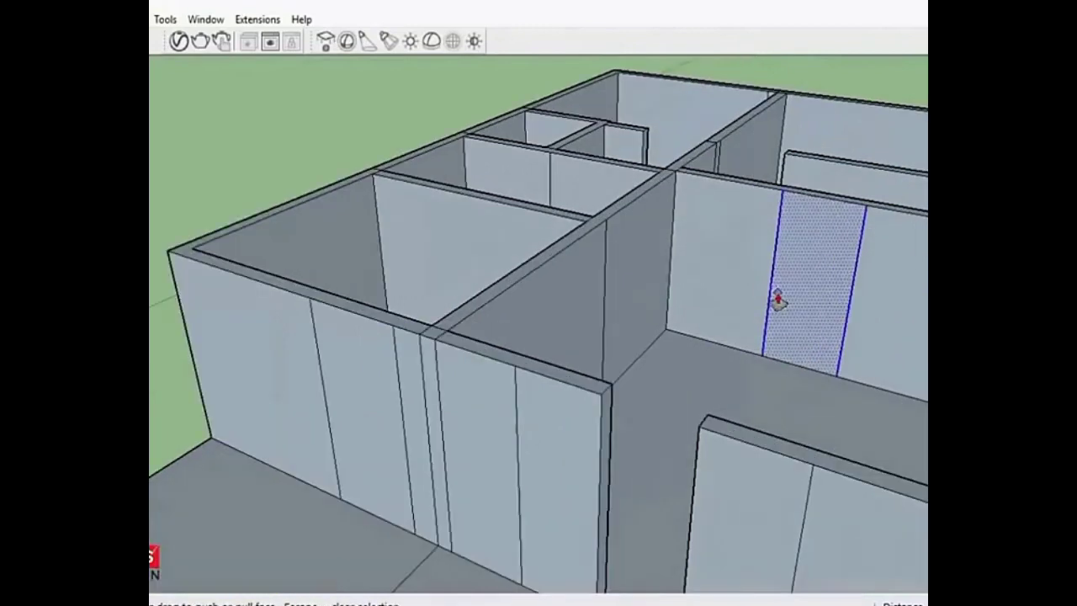
{"action": "left_click", "coordinate": [803, 269]}
- Orbit around the house to a top-down view of the floor plan
{"action": "mouse_move", "coordinate": [762, 277]}
{"action": "middle_mouse_down"}
{"action": "mouse_move", "coordinate": [435, 392]}
{"action": "mouse_move", "coordinate": [361, 313]}
{"action": "middle_mouse_up"}
{"action": "key", "text": "e"}
{"action": "scroll", "coordinate": [726, 345], "scroll_direction": "down", "scroll_amount": 3}
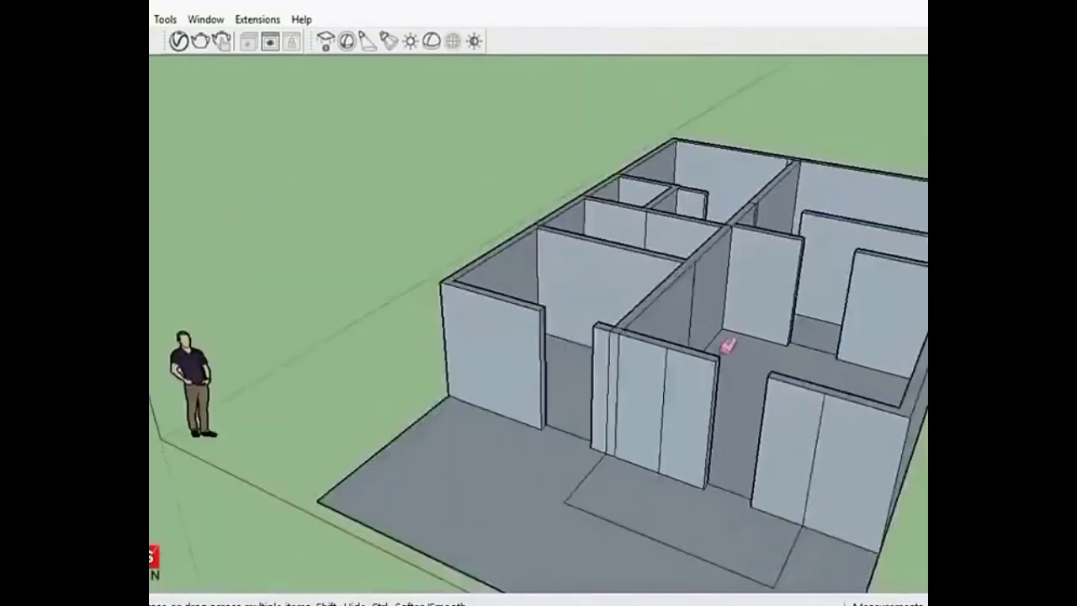
{"action": "scroll", "coordinate": [726, 344], "scroll_direction": "down", "scroll_amount": 2}
{"action": "mouse_move", "coordinate": [726, 344]}
{"action": "middle_mouse_down"}
{"action": "mouse_move", "coordinate": [624, 385]}
{"action": "mouse_move", "coordinate": [159, 362]}
{"action": "middle_mouse_up"}
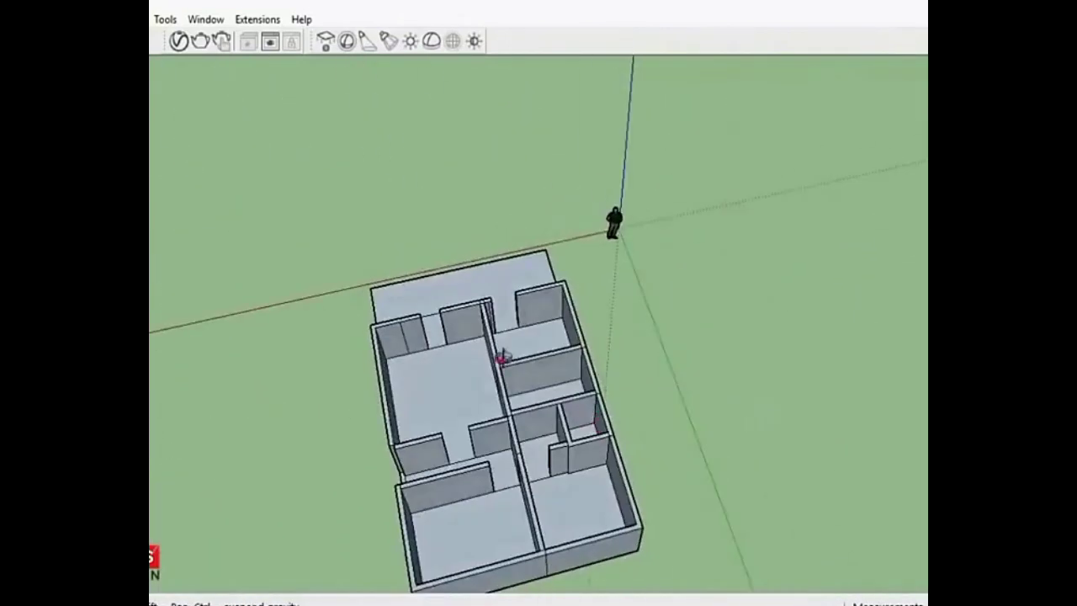
{"action": "middle_click_drag", "start_coordinate": [502, 359], "coordinate": [527, 320]}
{"action": "scroll", "coordinate": [514, 419], "scroll_direction": "up", "scroll_amount": 3}
{"action": "scroll", "coordinate": [515, 419], "scroll_direction": "up", "scroll_amount": 4}
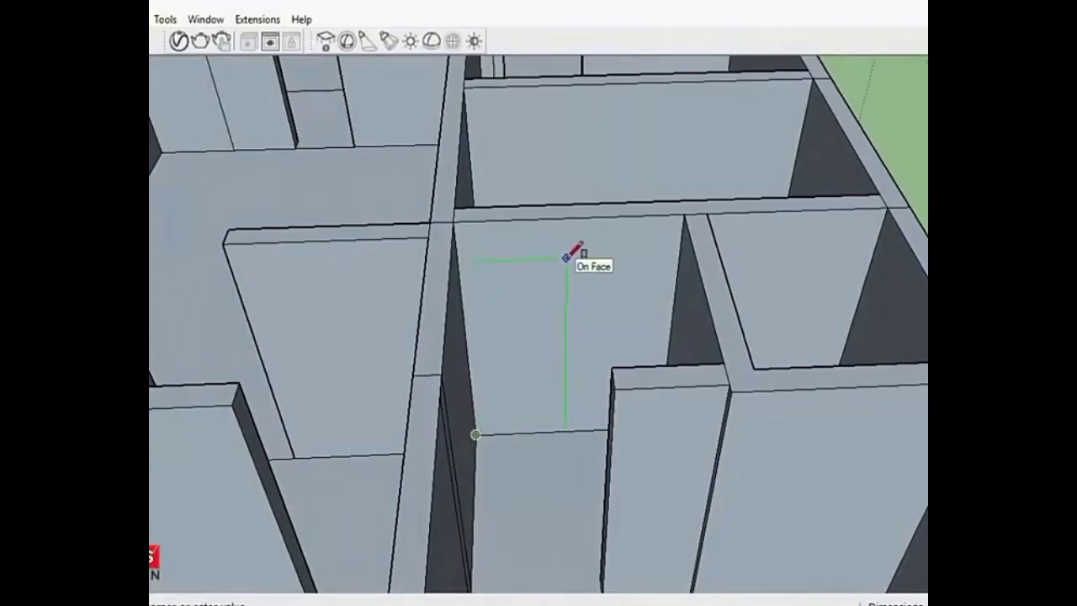
- Finish a vertical edge across a partition wall face
{"action": "left_click", "coordinate": [563, 220]}
{"action": "key", "text": "p"}
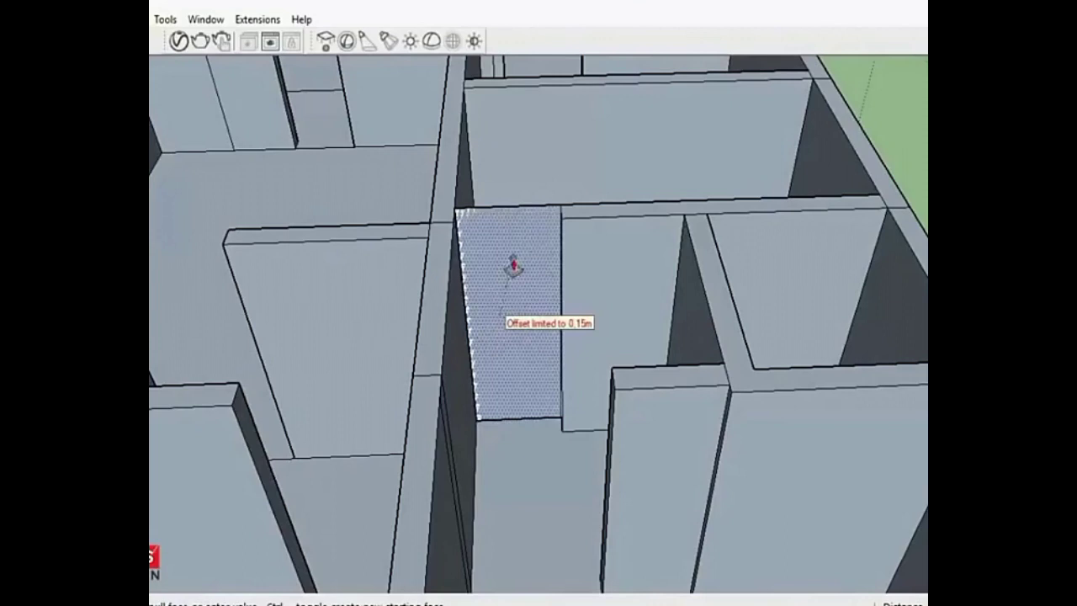
{"action": "middle_click_drag", "start_coordinate": [538, 226], "coordinate": [789, 258]}
{"action": "scroll", "coordinate": [789, 257], "scroll_direction": "up", "scroll_amount": 3}
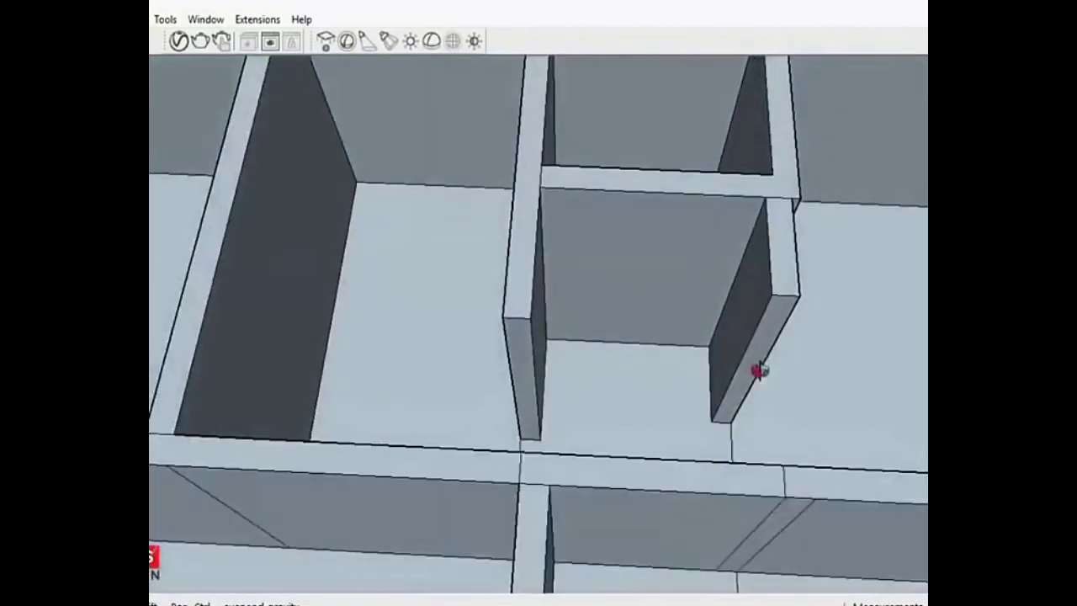
{"action": "scroll", "coordinate": [760, 367], "scroll_direction": "up", "scroll_amount": 2}
- Split the small room's back wall face with a vertical edge from bottom to top
{"action": "left_click", "coordinate": [633, 350]}
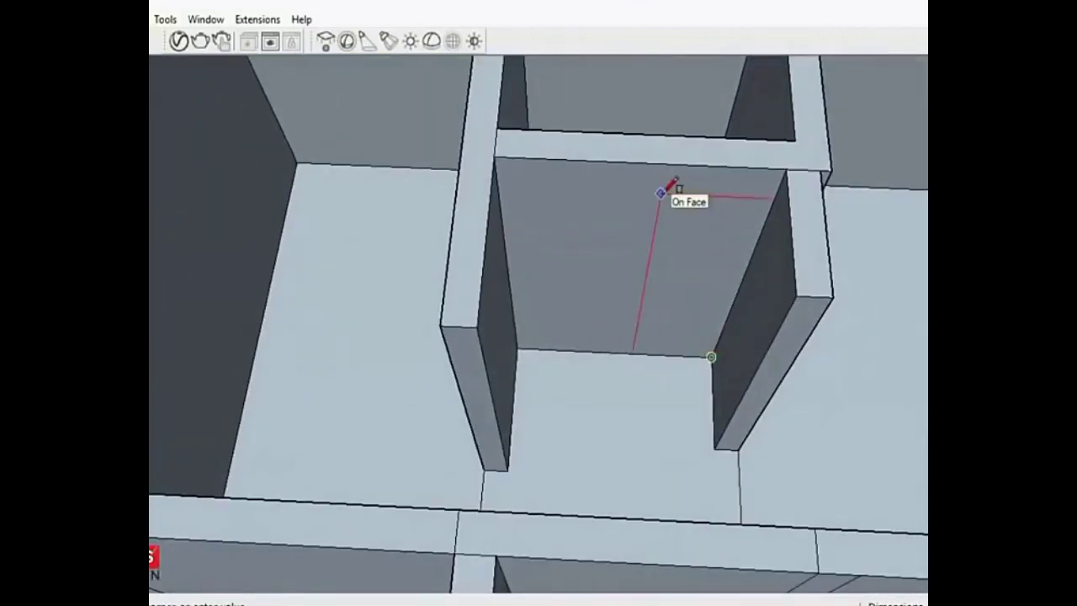
{"action": "left_click", "coordinate": [661, 192]}
{"action": "key", "text": "p"}
{"action": "scroll", "coordinate": [659, 210], "scroll_direction": "down", "scroll_amount": 5}
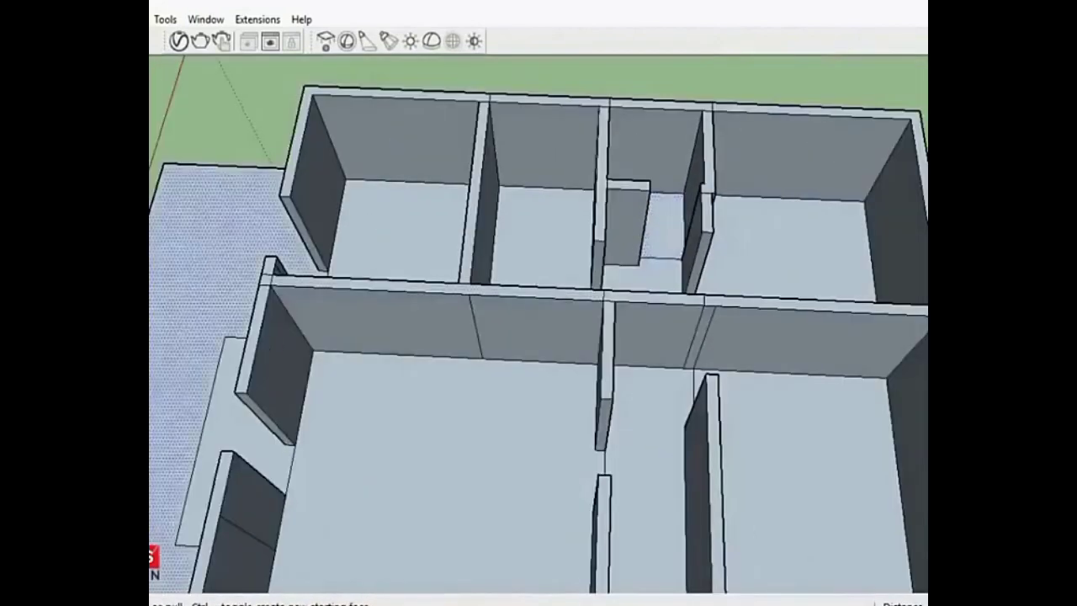
{"action": "scroll", "coordinate": [697, 361], "scroll_direction": "down", "scroll_amount": 2}
{"action": "mouse_move", "coordinate": [697, 361]}
{"action": "middle_mouse_down"}
{"action": "mouse_move", "coordinate": [583, 361]}
{"action": "mouse_move", "coordinate": [671, 361]}
{"action": "middle_mouse_up"}
{"action": "scroll", "coordinate": [502, 249], "scroll_direction": "up", "scroll_amount": 5}
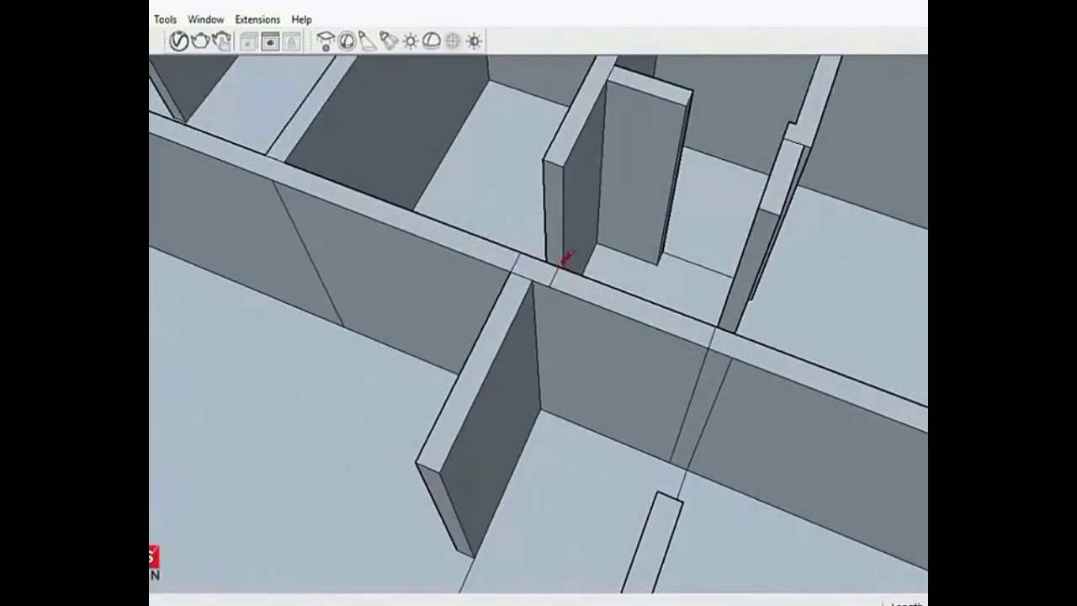
- Orbit to a new angle over the rooms to inspect the partitions
{"action": "key", "text": "t"}
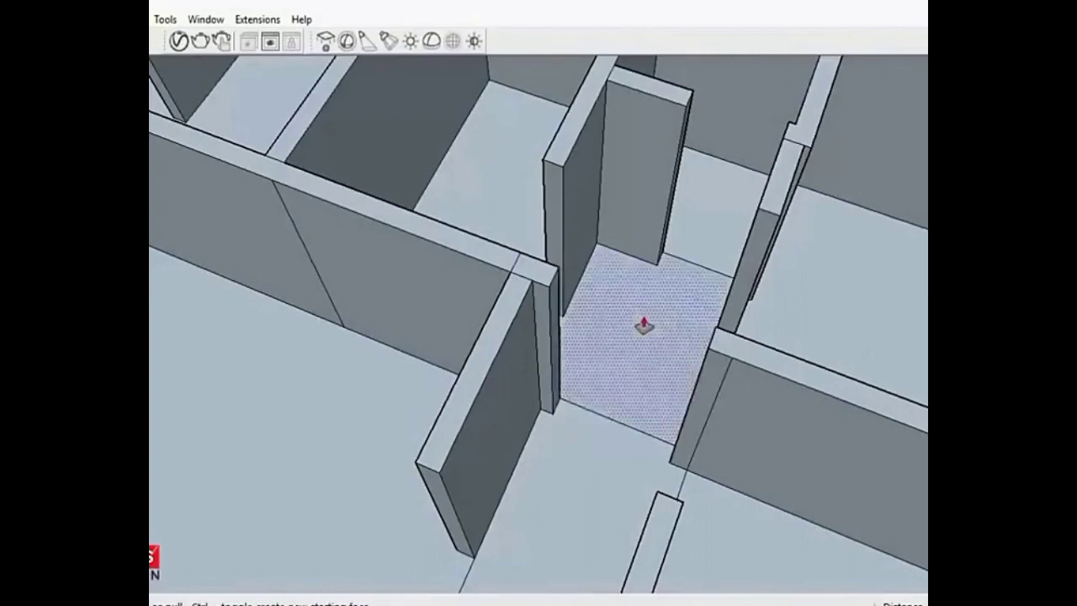
{"action": "scroll", "coordinate": [645, 322], "scroll_direction": "down", "scroll_amount": 3}
{"action": "mouse_move", "coordinate": [644, 323]}
{"action": "middle_mouse_down"}
{"action": "mouse_move", "coordinate": [843, 395]}
{"action": "mouse_move", "coordinate": [565, 223]}
{"action": "mouse_move", "coordinate": [476, 243]}
{"action": "mouse_move", "coordinate": [678, 477]}
{"action": "middle_mouse_up"}
{"action": "scroll", "coordinate": [843, 395], "scroll_direction": "down", "scroll_amount": 4}
{"action": "scroll", "coordinate": [678, 477], "scroll_direction": "up", "scroll_amount": 5}
{"action": "key", "text": "p"}
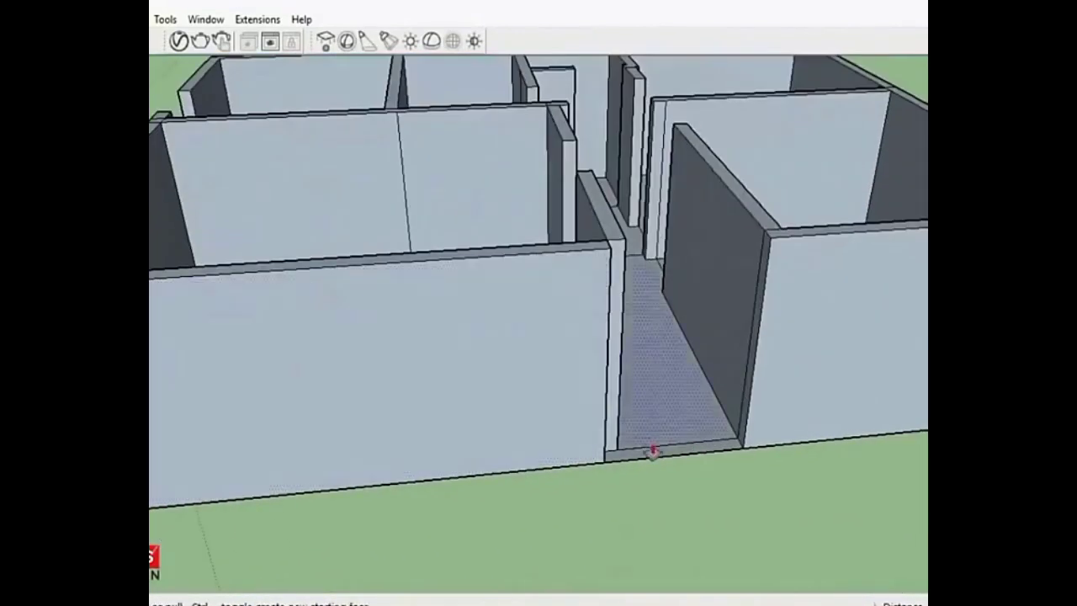
{"action": "scroll", "coordinate": [685, 389], "scroll_direction": "down", "scroll_amount": 5}
- Pull the floor outside the front doorway up into a low entrance step slab
{"action": "mouse_move", "coordinate": [291, 447]}
{"action": "middle_mouse_down"}
{"action": "mouse_move", "coordinate": [401, 474]}
{"action": "mouse_move", "coordinate": [575, 394]}
{"action": "middle_mouse_up"}
{"action": "scroll", "coordinate": [603, 446], "scroll_direction": "up", "scroll_amount": 4}
{"action": "scroll", "coordinate": [602, 446], "scroll_direction": "up", "scroll_amount": 1}
{"action": "left_click", "coordinate": [633, 479]}
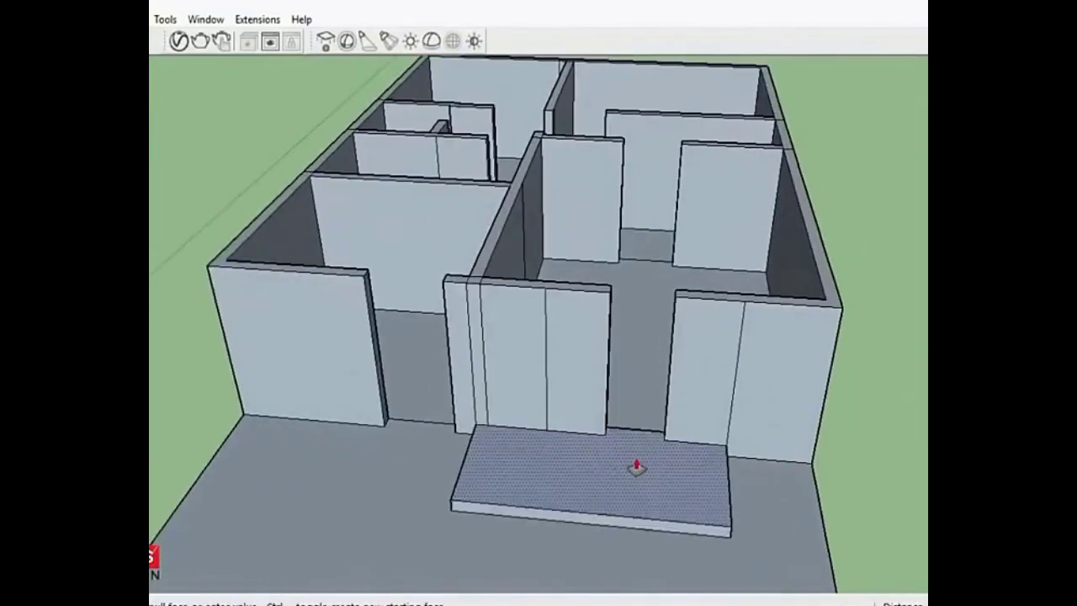
{"action": "left_click", "coordinate": [637, 468]}
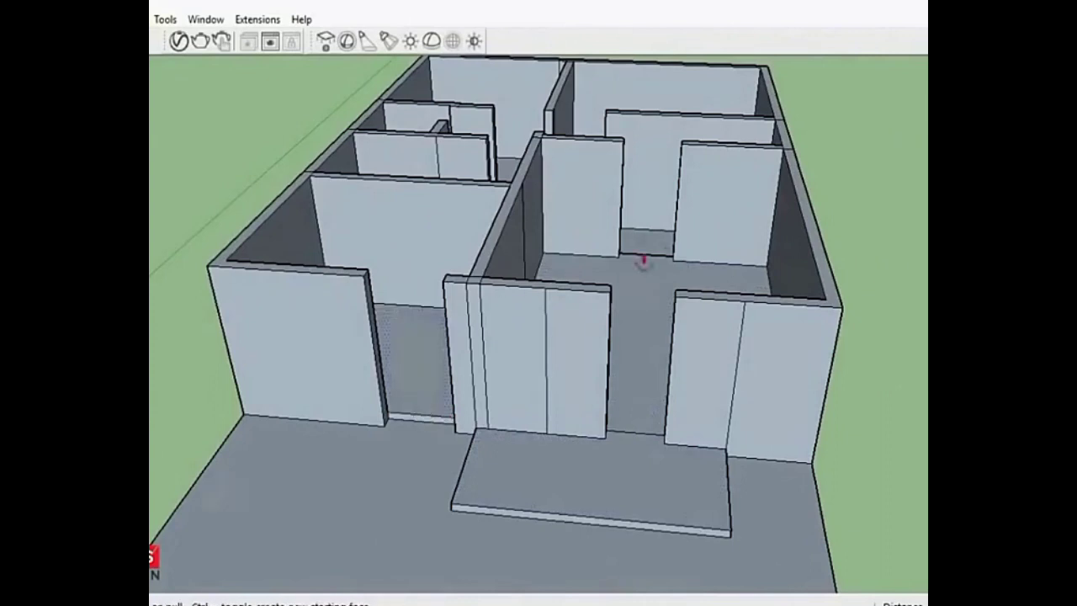
{"action": "scroll", "coordinate": [643, 262], "scroll_direction": "up", "scroll_amount": 4}
{"action": "scroll", "coordinate": [646, 349], "scroll_direction": "down", "scroll_amount": 5}
{"action": "scroll", "coordinate": [591, 404], "scroll_direction": "up", "scroll_amount": 5}
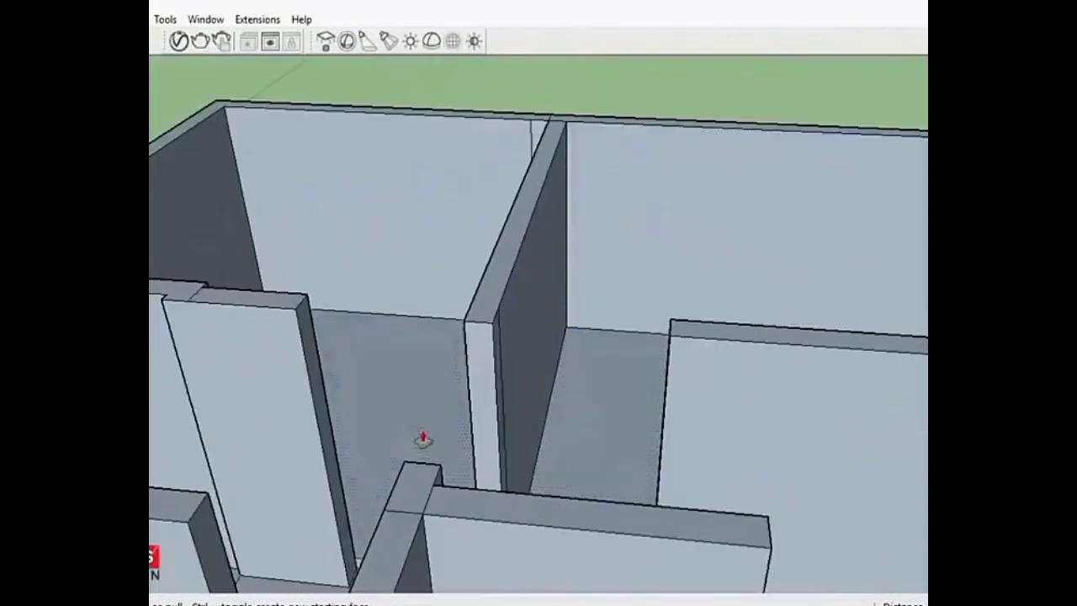
{"action": "scroll", "coordinate": [423, 396], "scroll_direction": "down", "scroll_amount": 3}
- Orbit around the house to inspect the rooms, interior walls and front doorway
{"action": "mouse_move", "coordinate": [512, 404]}
{"action": "left_mouse_down"}
{"action": "mouse_move", "coordinate": [512, 551]}
{"action": "mouse_move", "coordinate": [361, 328]}
{"action": "left_mouse_up"}
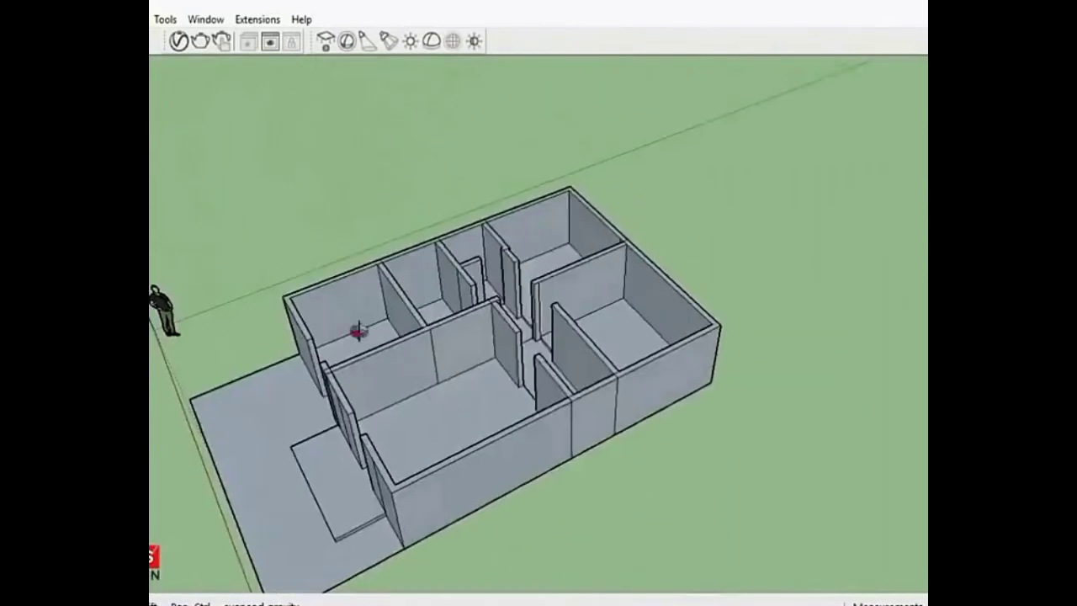
{"action": "scroll", "coordinate": [591, 349], "scroll_direction": "up", "scroll_amount": 4}
{"action": "scroll", "coordinate": [333, 293], "scroll_direction": "up", "scroll_amount": 3}
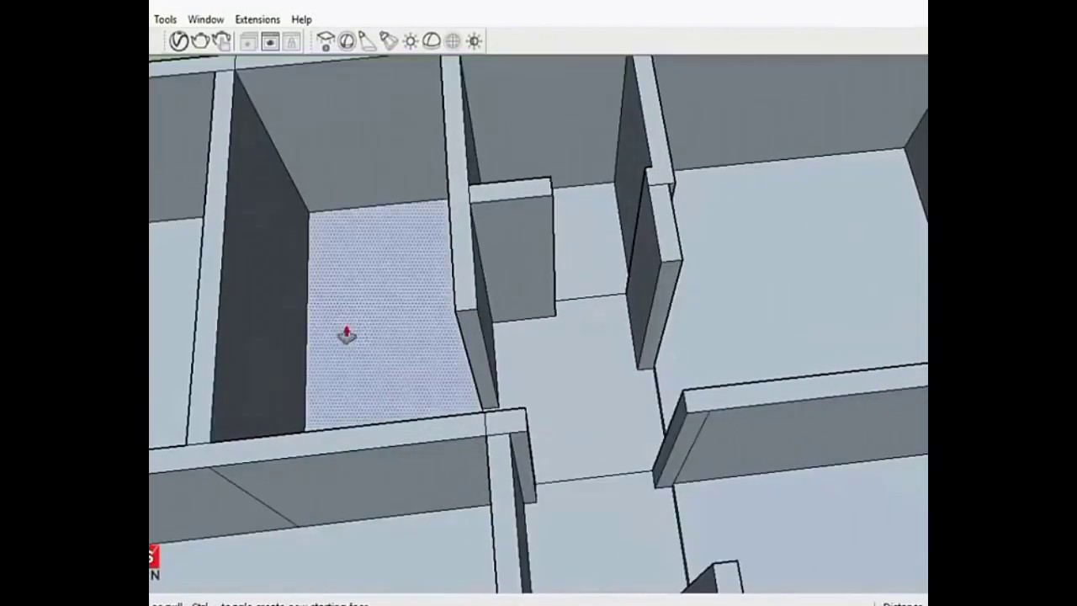
{"action": "scroll", "coordinate": [589, 280], "scroll_direction": "down", "scroll_amount": 5}
{"action": "scroll", "coordinate": [589, 261], "scroll_direction": "down", "scroll_amount": 3}
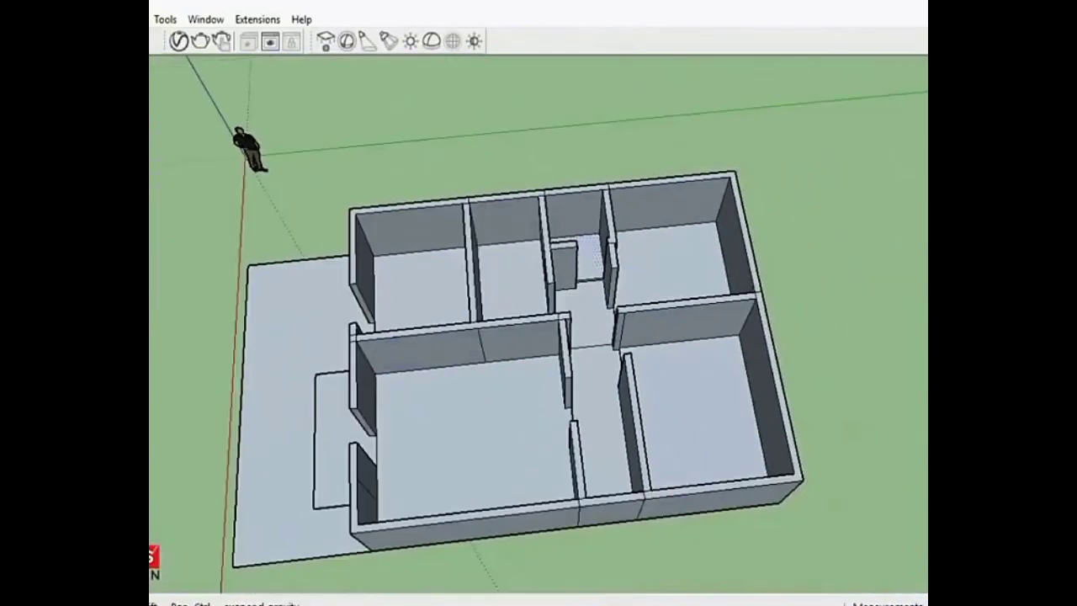
{"action": "left_click_drag", "start_coordinate": [471, 443], "coordinate": [551, 443]}
{"action": "scroll", "coordinate": [539, 490], "scroll_direction": "down", "scroll_amount": 3}
{"action": "mouse_move", "coordinate": [539, 490]}
{"action": "left_mouse_down"}
{"action": "mouse_move", "coordinate": [563, 307]}
{"action": "mouse_move", "coordinate": [522, 385]}
{"action": "mouse_move", "coordinate": [693, 420]}
{"action": "mouse_move", "coordinate": [591, 466]}
{"action": "left_mouse_up"}
{"action": "scroll", "coordinate": [521, 385], "scroll_direction": "up", "scroll_amount": 4}
{"action": "scroll", "coordinate": [563, 416], "scroll_direction": "up", "scroll_amount": 3}
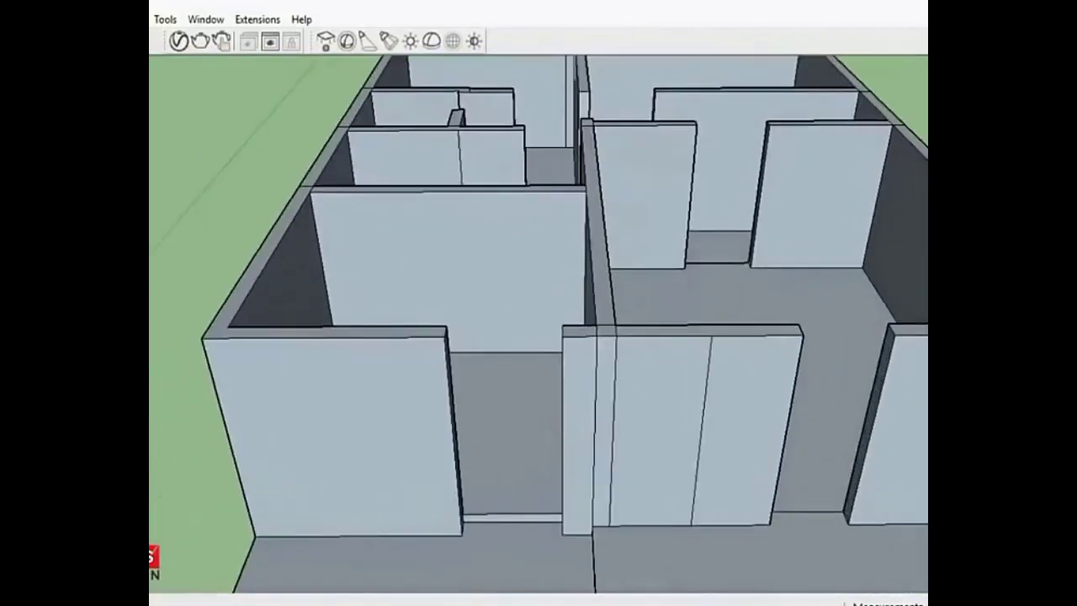
{"action": "scroll", "coordinate": [276, 211], "scroll_direction": "down", "scroll_amount": 2}
{"action": "mouse_move", "coordinate": [210, 409]}
{"action": "left_mouse_down"}
{"action": "mouse_move", "coordinate": [618, 283]}
{"action": "mouse_move", "coordinate": [493, 404]}
{"action": "mouse_move", "coordinate": [685, 137]}
{"action": "left_mouse_up"}
{"action": "scroll", "coordinate": [735, 286], "scroll_direction": "up", "scroll_amount": 4}
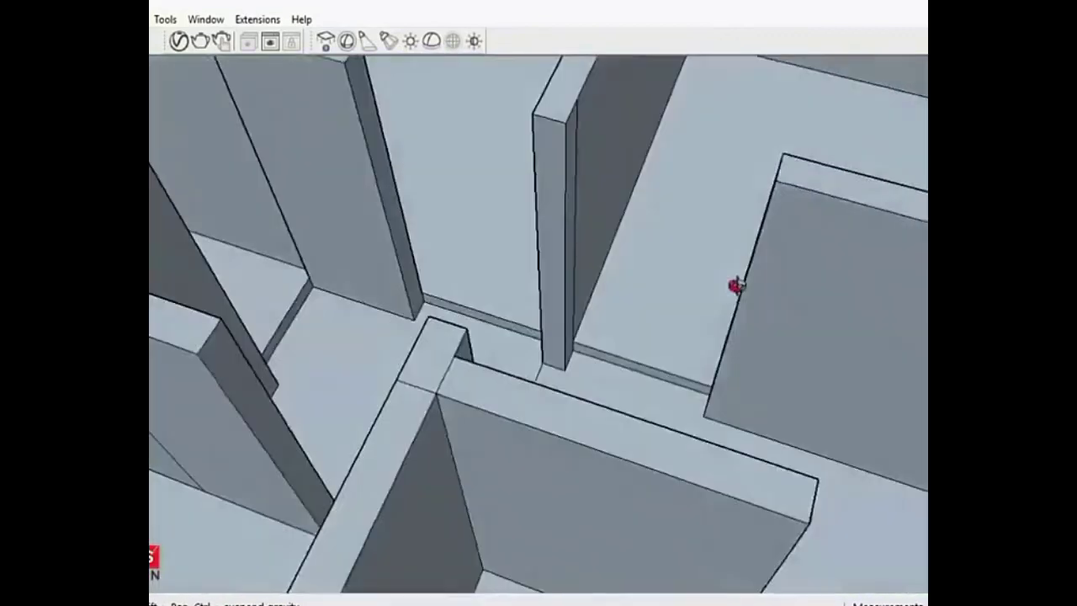
{"action": "scroll", "coordinate": [735, 286], "scroll_direction": "down", "scroll_amount": 2}
{"action": "scroll", "coordinate": [798, 245], "scroll_direction": "down", "scroll_amount": 3}
{"action": "scroll", "coordinate": [791, 188], "scroll_direction": "down", "scroll_amount": 2}
{"action": "scroll", "coordinate": [838, 233], "scroll_direction": "up", "scroll_amount": 3}
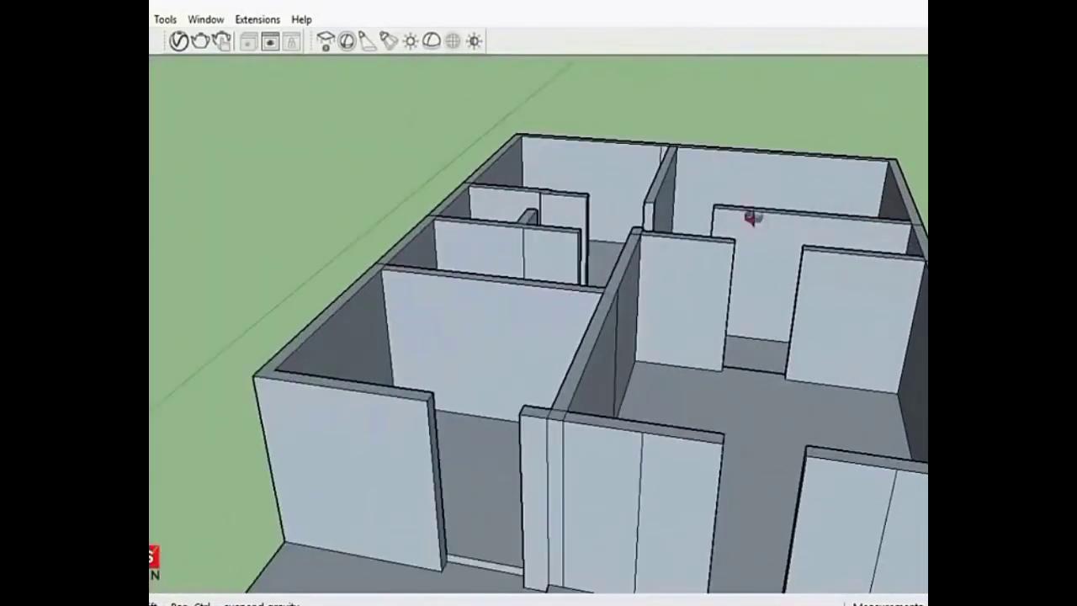
{"action": "scroll", "coordinate": [685, 327], "scroll_direction": "down", "scroll_amount": 3}
{"action": "mouse_move", "coordinate": [684, 327]}
{"action": "left_mouse_down"}
{"action": "mouse_move", "coordinate": [605, 378]}
{"action": "mouse_move", "coordinate": [619, 333]}
{"action": "left_mouse_up"}
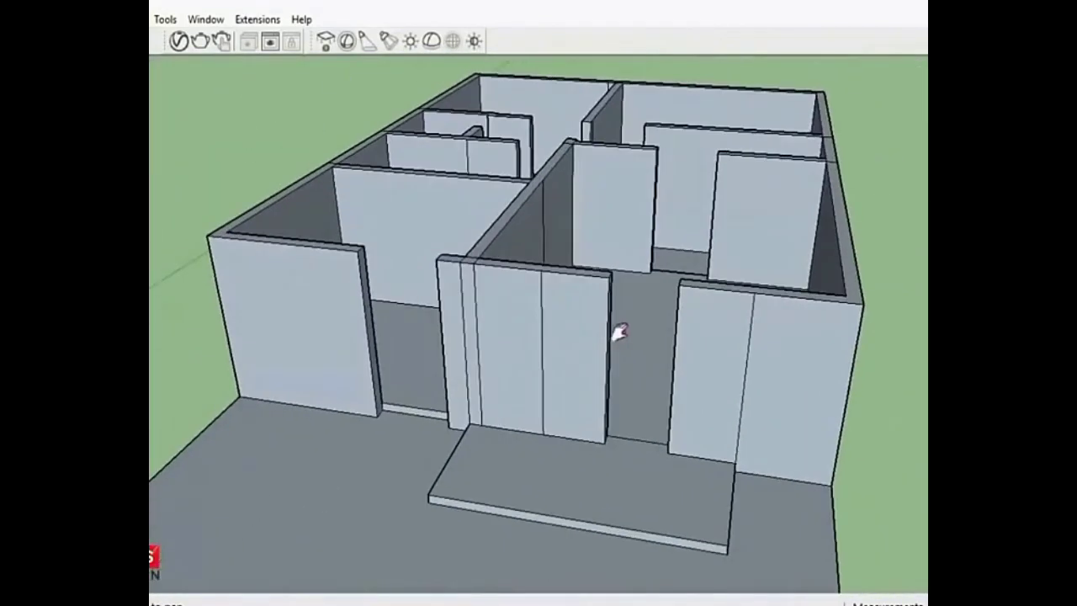
{"action": "scroll", "coordinate": [417, 345], "scroll_direction": "up", "scroll_amount": 2}
{"action": "middle_click_drag", "start_coordinate": [430, 356], "coordinate": [572, 355], "text": "shift"}
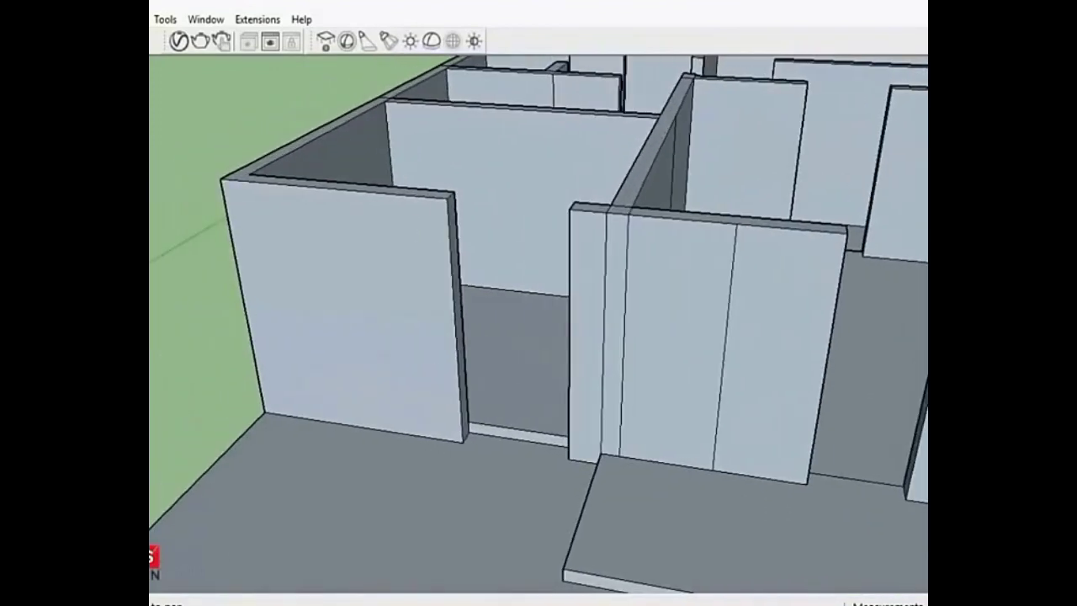
{"action": "middle_click_drag", "start_coordinate": [370, 392], "coordinate": [608, 329]}
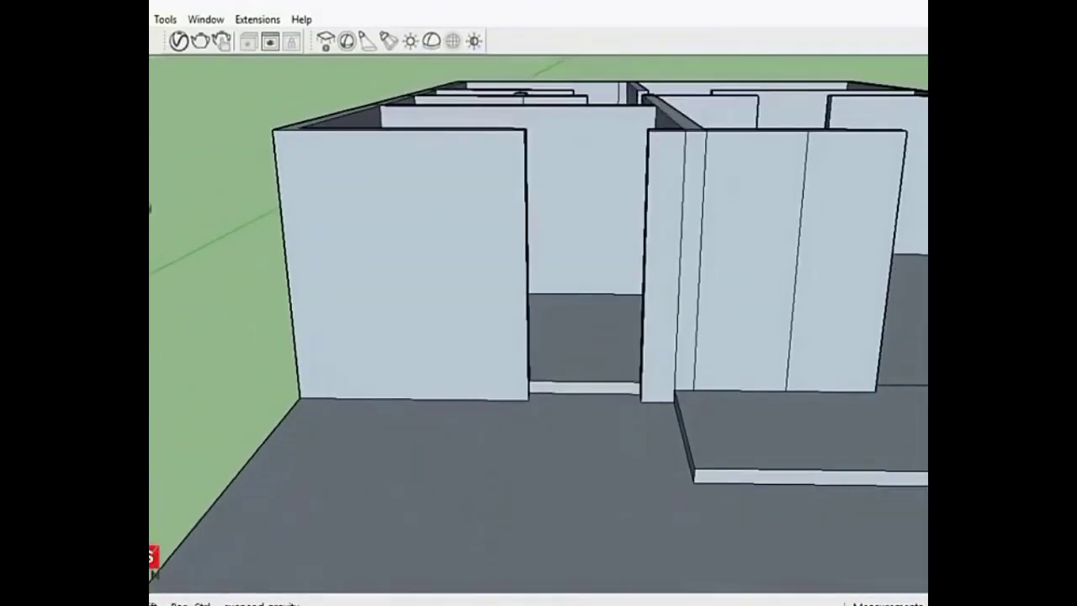
{"action": "scroll", "coordinate": [529, 149], "scroll_direction": "up", "scroll_amount": 1}
{"action": "scroll", "coordinate": [543, 110], "scroll_direction": "up", "scroll_amount": 1}
- Delete the face spanning the top of the room
{"action": "scroll", "coordinate": [530, 122], "scroll_direction": "up", "scroll_amount": 3}
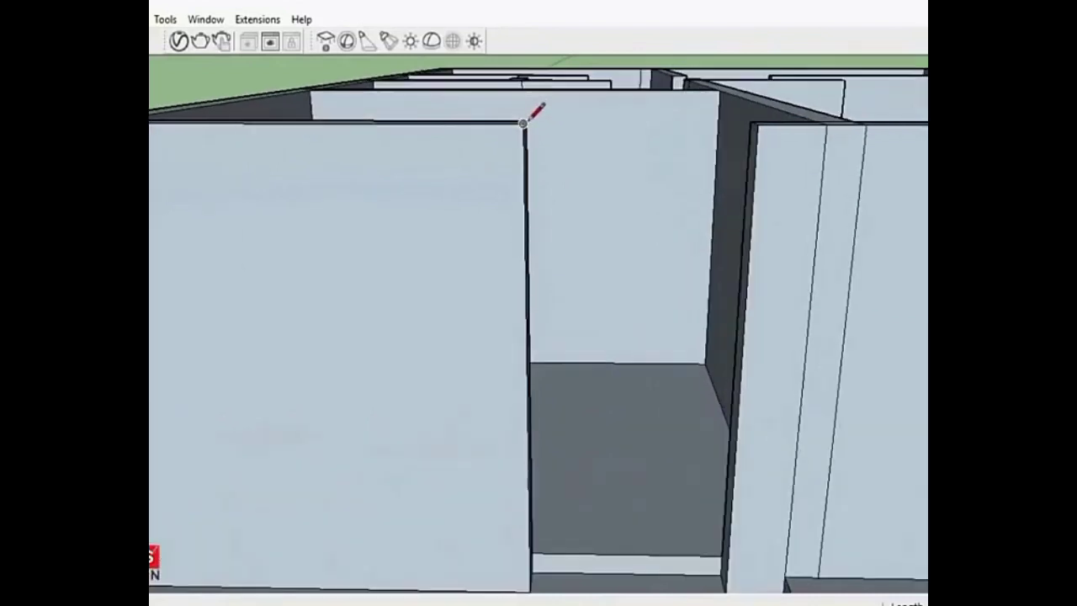
{"action": "scroll", "coordinate": [770, 122], "scroll_direction": "down", "scroll_amount": 1}
{"action": "scroll", "coordinate": [620, 159], "scroll_direction": "down", "scroll_amount": 2}
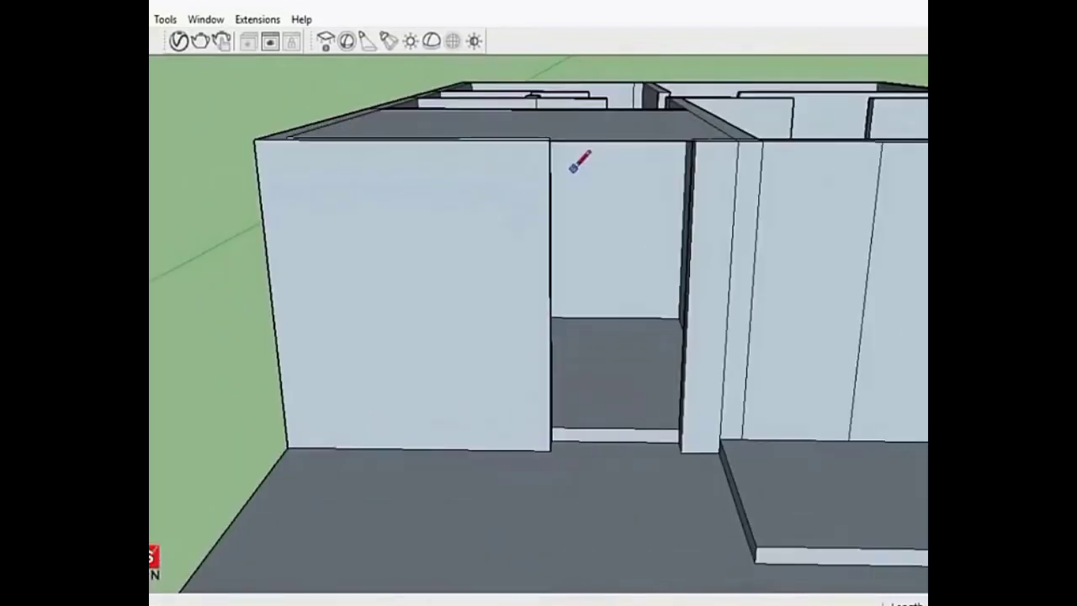
{"action": "key", "text": "Delete"}
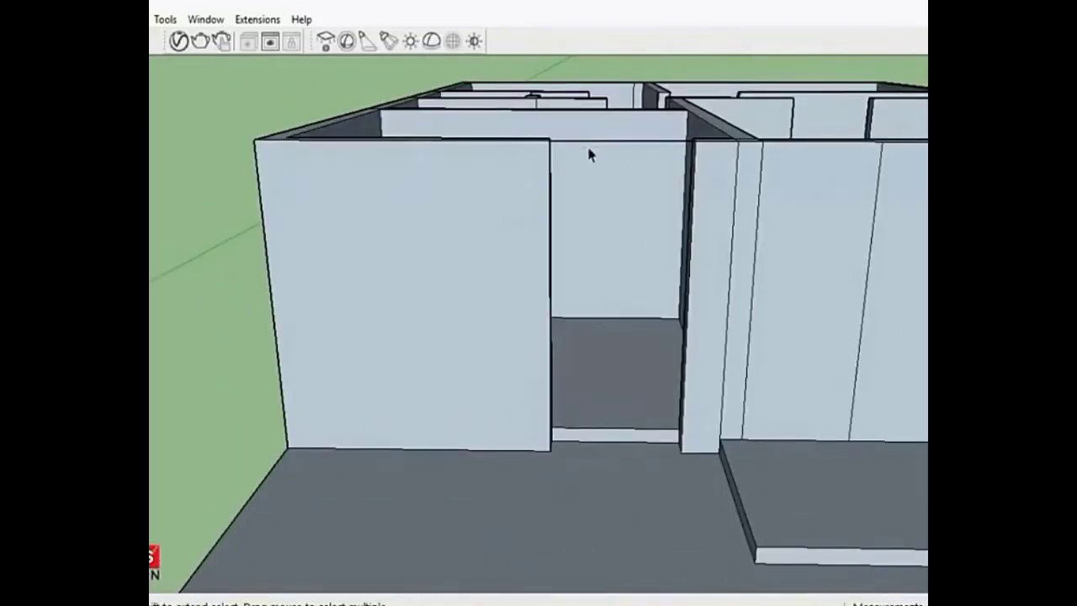
- Close the doorway with a new face along its bottom edge and make that face a group
{"action": "left_click", "coordinate": [551, 438]}
{"action": "left_click", "coordinate": [682, 443]}
{"action": "middle_click_drag", "start_coordinate": [682, 442], "coordinate": [488, 445]}
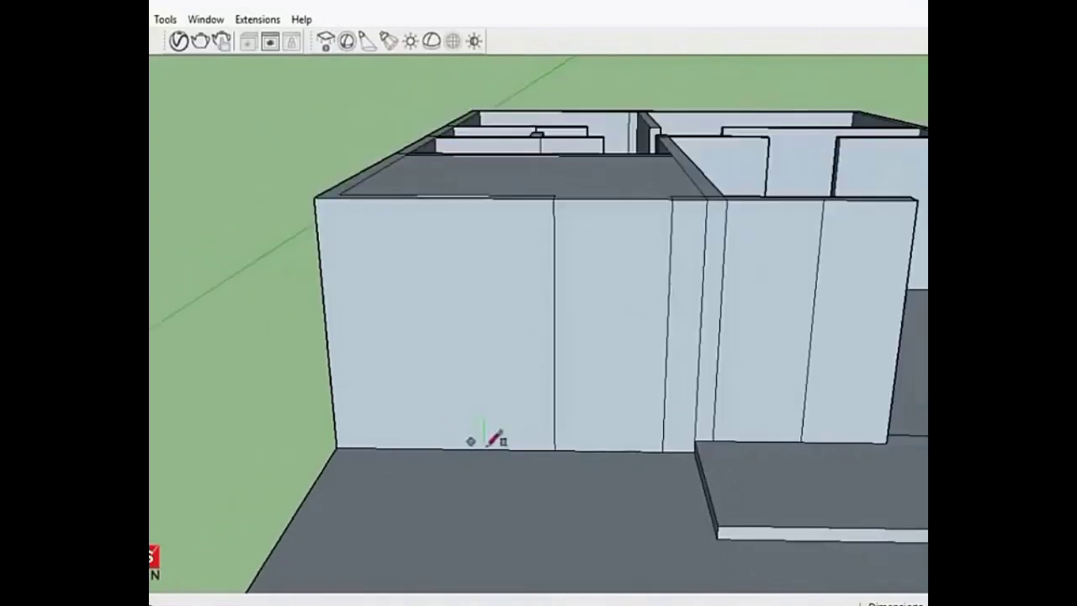
{"action": "scroll", "coordinate": [629, 180], "scroll_direction": "up", "scroll_amount": 2}
{"action": "left_click", "coordinate": [637, 224]}
{"action": "right_click", "coordinate": [633, 223]}
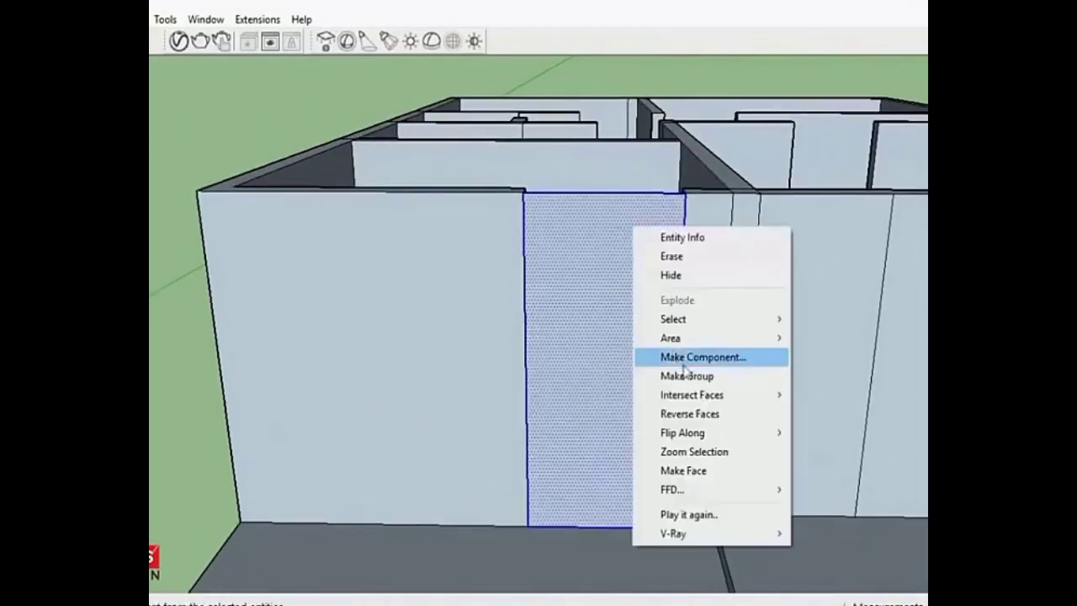
{"action": "left_click", "coordinate": [688, 377]}
{"action": "mouse_move", "coordinate": [305, 241]}
{"action": "middle_mouse_down"}
{"action": "mouse_move", "coordinate": [445, 356]}
{"action": "mouse_move", "coordinate": [308, 247]}
{"action": "middle_mouse_up"}
- Add a thin inset border around the door panel
{"action": "left_click", "coordinate": [358, 228]}
{"action": "double_click", "coordinate": [424, 493]}
{"action": "scroll", "coordinate": [318, 549], "scroll_direction": "up", "scroll_amount": 5}
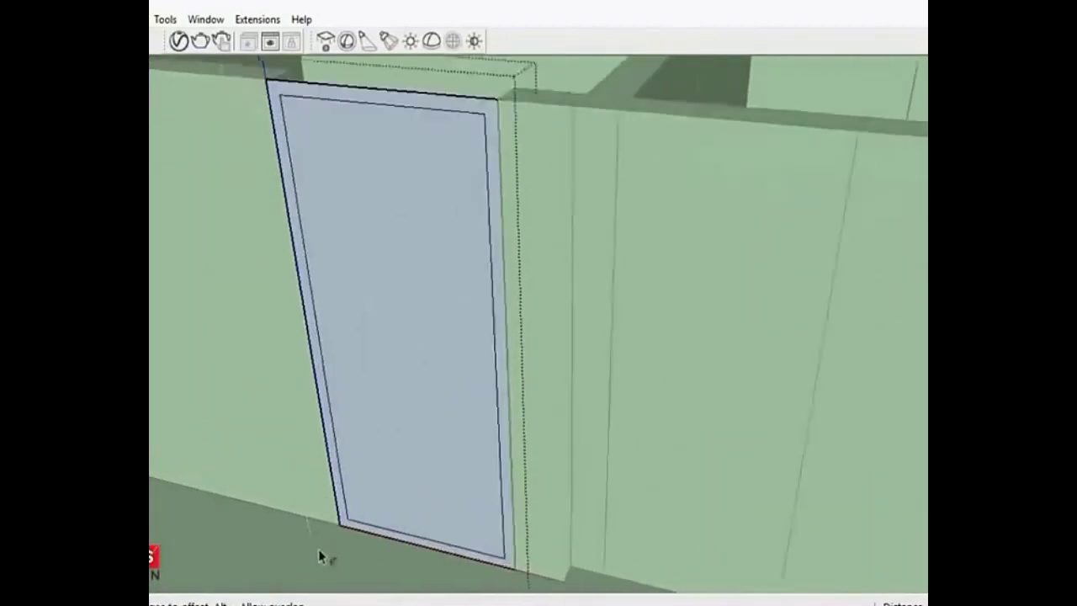
{"action": "scroll", "coordinate": [317, 495], "scroll_direction": "up", "scroll_amount": 2}
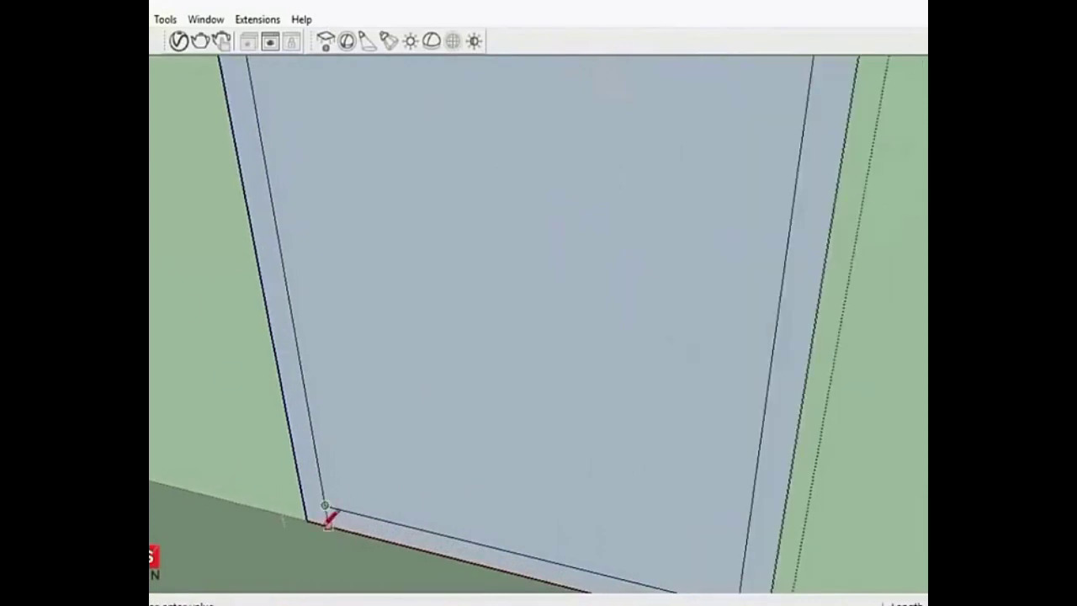
{"action": "scroll", "coordinate": [600, 461], "scroll_direction": "down", "scroll_amount": 2}
{"action": "scroll", "coordinate": [604, 504], "scroll_direction": "down", "scroll_amount": 3}
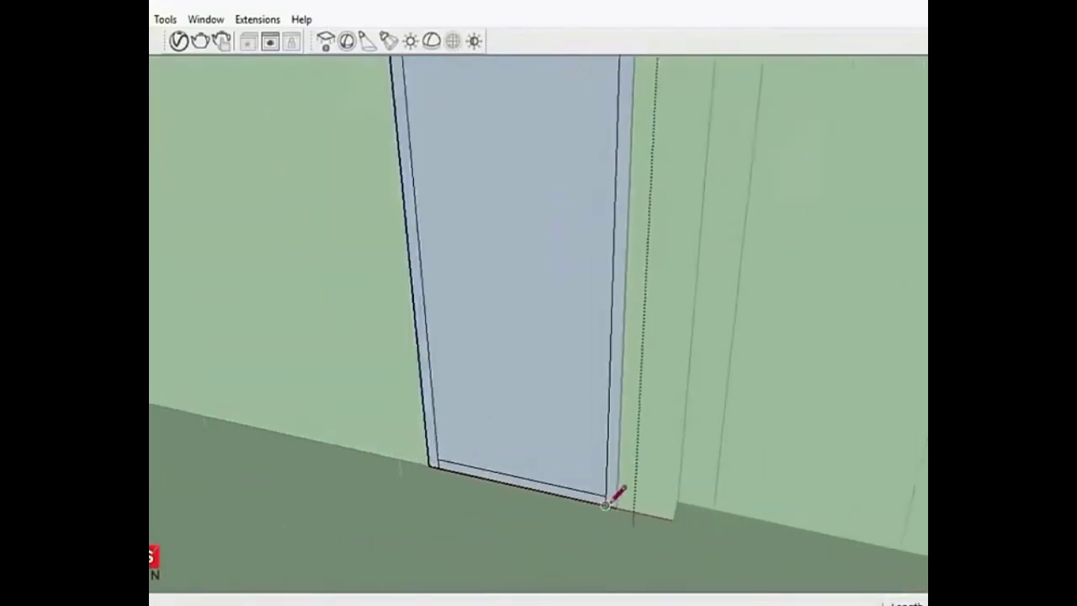
{"action": "scroll", "coordinate": [607, 501], "scroll_direction": "down", "scroll_amount": 2}
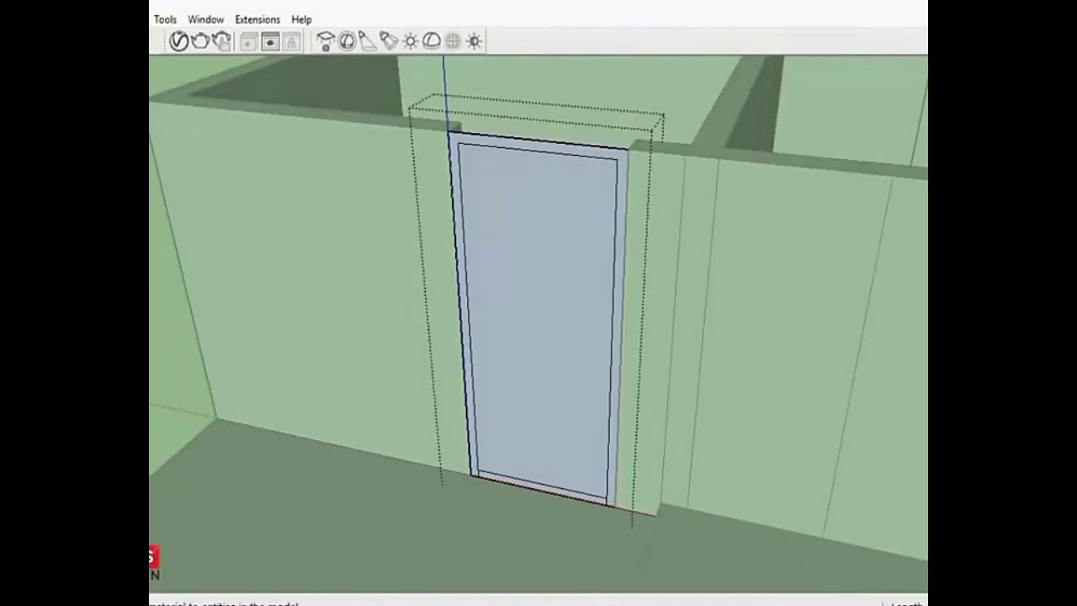
{"action": "scroll", "coordinate": [542, 345], "scroll_direction": "down", "scroll_amount": 2}
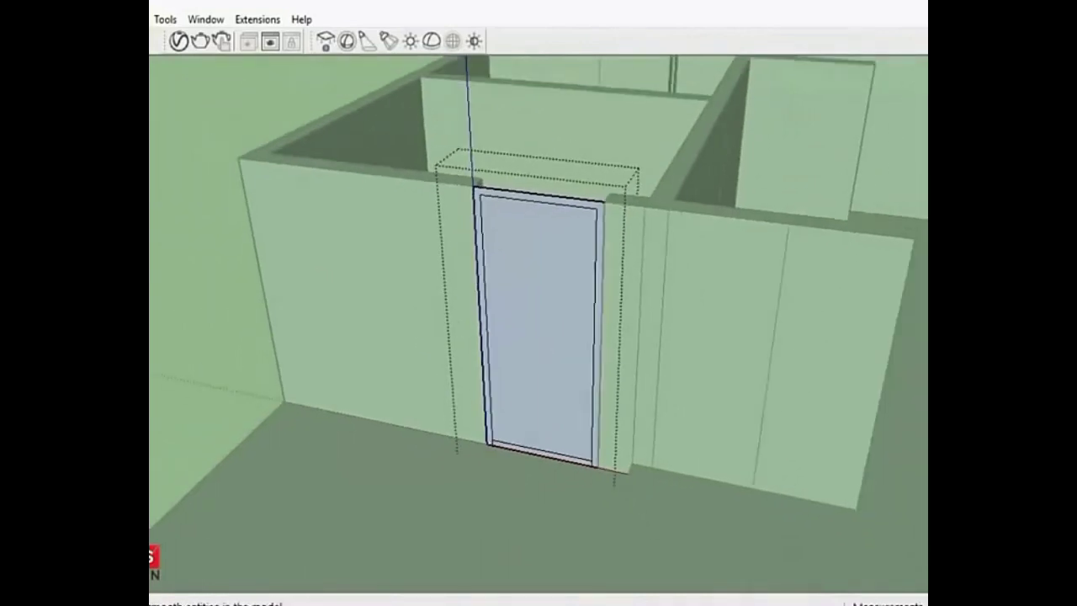
- Push the inner door panel back into the wall, leaving a proud frame, and exit the component
{"action": "key", "text": "p"}
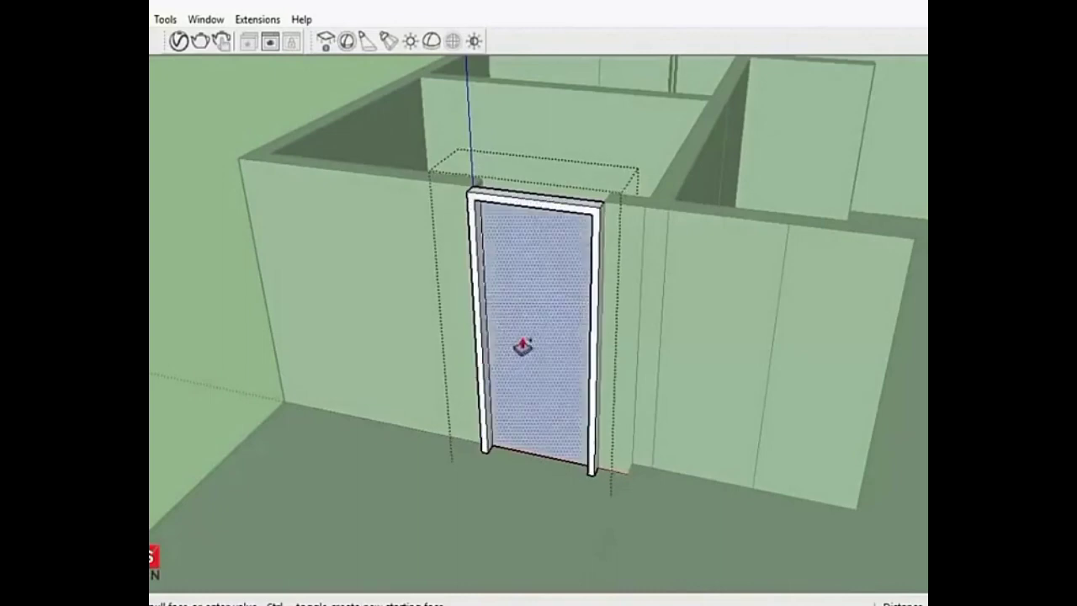
{"action": "scroll", "coordinate": [516, 348], "scroll_direction": "up", "scroll_amount": 2}
{"action": "right_click", "coordinate": [505, 277]}
{"action": "key", "text": "Escape"}
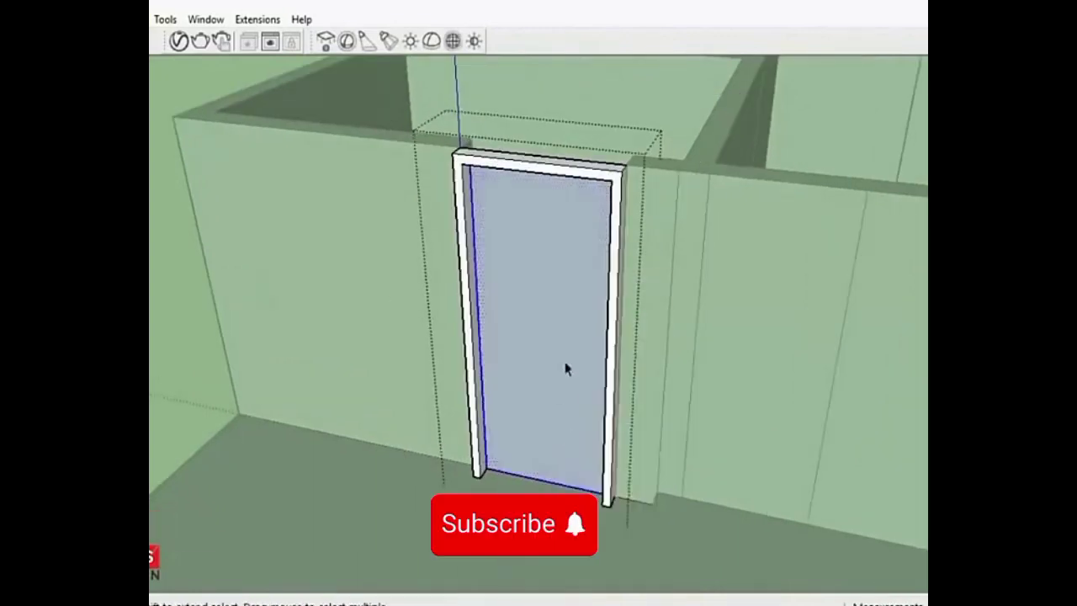
{"action": "scroll", "coordinate": [564, 345], "scroll_direction": "up", "scroll_amount": 2}
{"action": "middle_click_drag", "start_coordinate": [519, 305], "coordinate": [438, 453]}
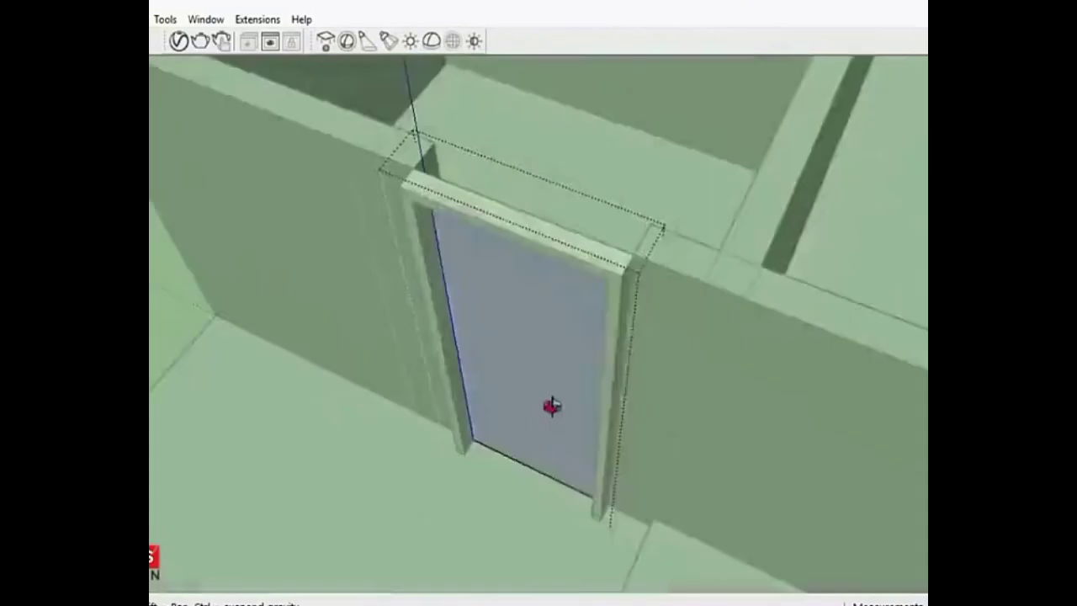
{"action": "scroll", "coordinate": [480, 357], "scroll_direction": "up", "scroll_amount": 2}
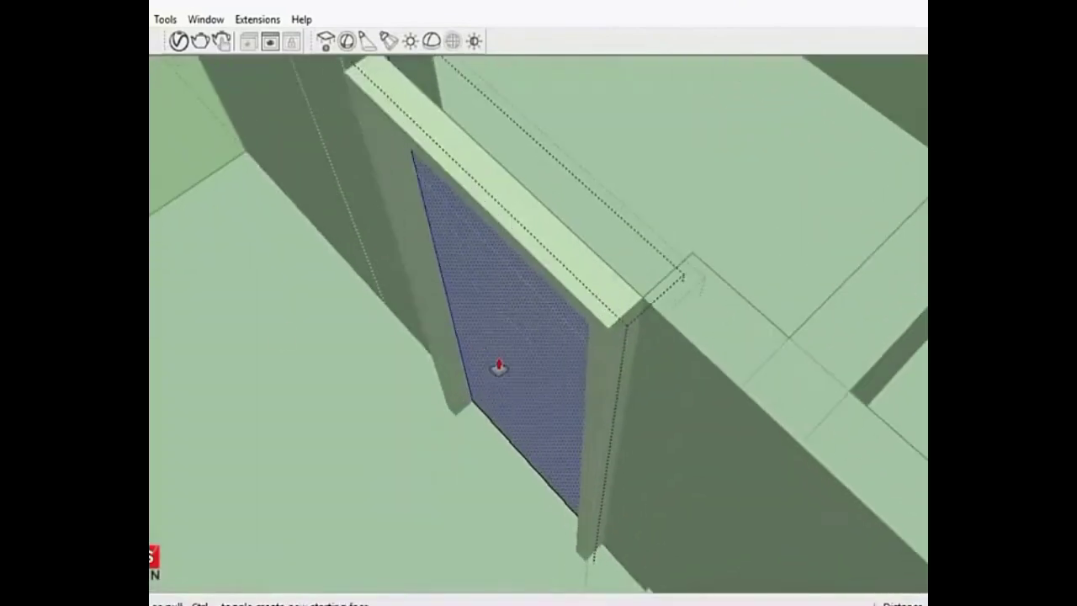
{"action": "left_click", "coordinate": [499, 366]}
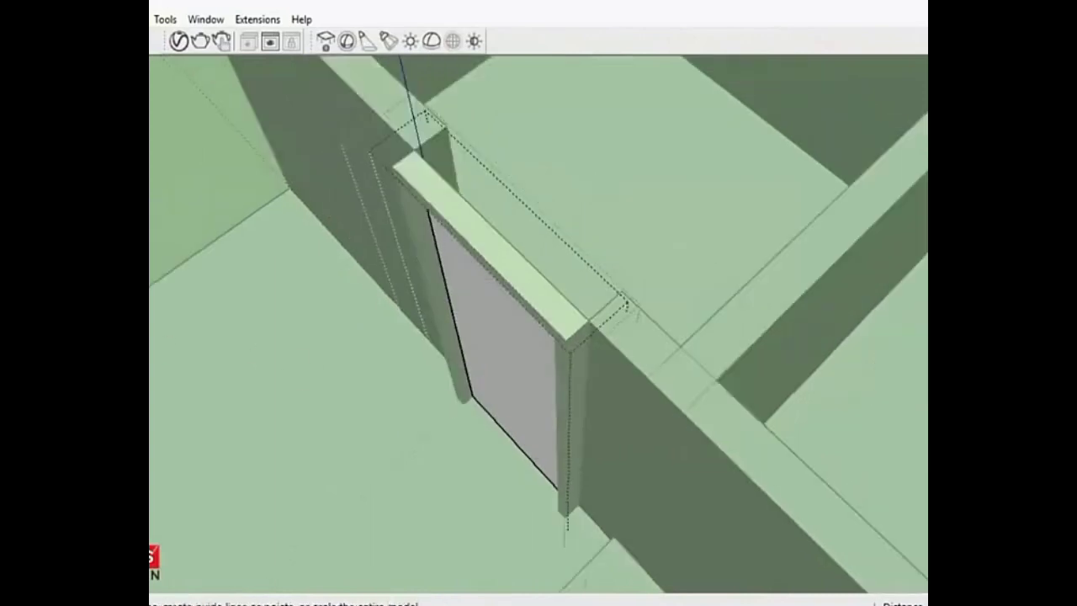
{"action": "middle_click_drag", "start_coordinate": [495, 368], "coordinate": [613, 252]}
{"action": "left_click", "coordinate": [163, 183]}
- Reopen the door component and rotate its leaf open about the bottom-right hinge corner
{"action": "left_click", "coordinate": [558, 227]}
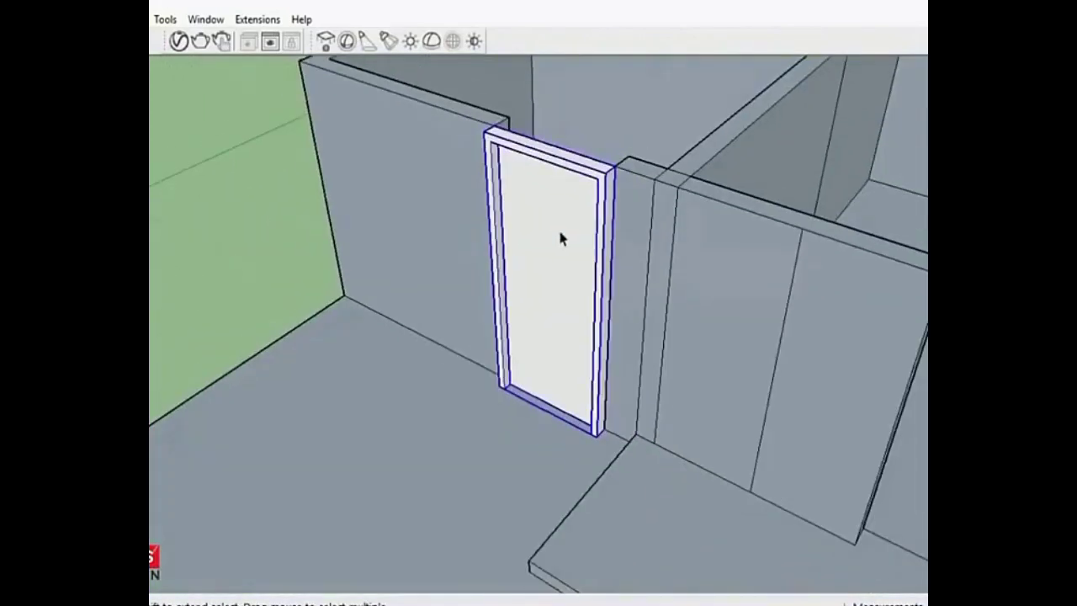
{"action": "double_click", "coordinate": [558, 227]}
{"action": "key", "text": "q"}
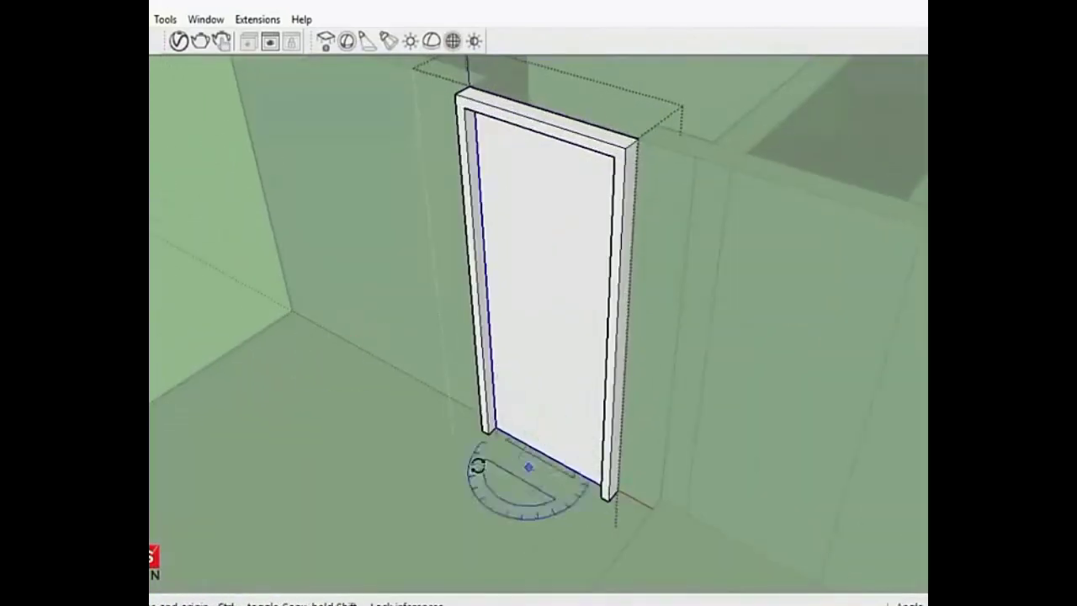
{"action": "middle_click_drag", "start_coordinate": [392, 344], "coordinate": [808, 381]}
{"action": "scroll", "coordinate": [396, 233], "scroll_direction": "down", "scroll_amount": 5}
{"action": "mouse_move", "coordinate": [396, 233]}
{"action": "middle_mouse_down"}
{"action": "mouse_move", "coordinate": [339, 276]}
{"action": "mouse_move", "coordinate": [352, 185]}
{"action": "middle_mouse_up"}
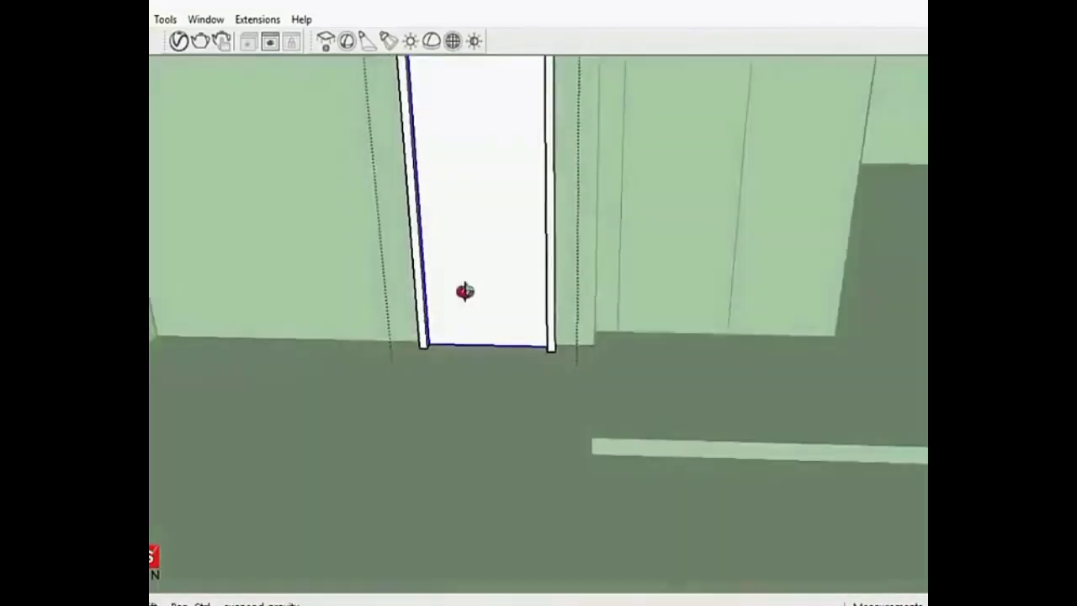
{"action": "mouse_move", "coordinate": [465, 291]}
{"action": "middle_mouse_down"}
{"action": "mouse_move", "coordinate": [456, 218]}
{"action": "mouse_move", "coordinate": [435, 314]}
{"action": "mouse_move", "coordinate": [591, 162]}
{"action": "mouse_move", "coordinate": [517, 358]}
{"action": "mouse_move", "coordinate": [264, 305]}
{"action": "mouse_move", "coordinate": [480, 399]}
{"action": "middle_mouse_up"}
{"action": "key", "text": "q"}
{"action": "left_click", "coordinate": [622, 476]}
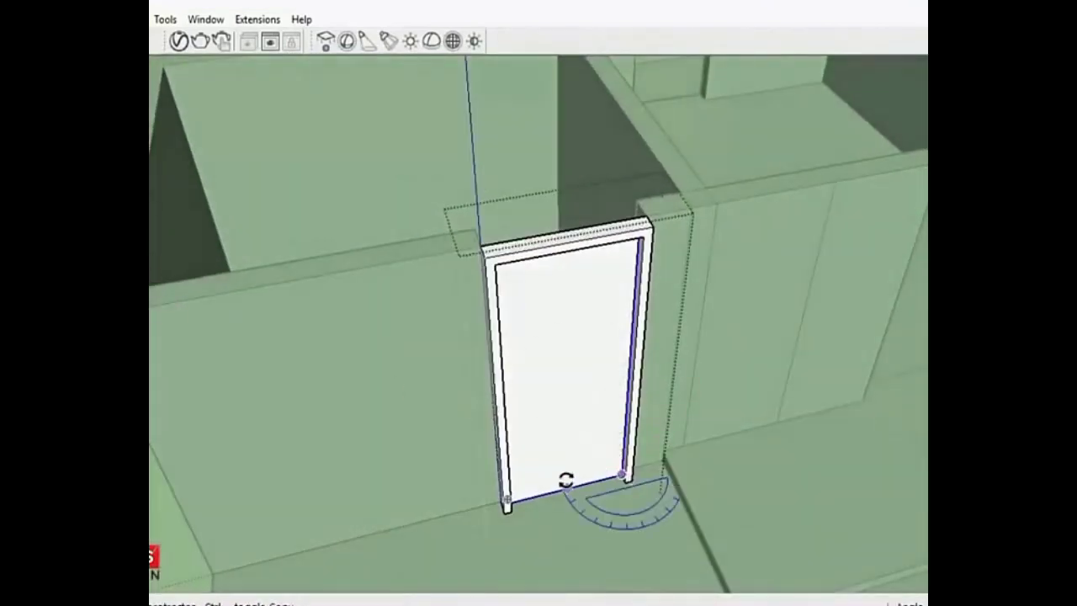
{"action": "left_click", "coordinate": [566, 480]}
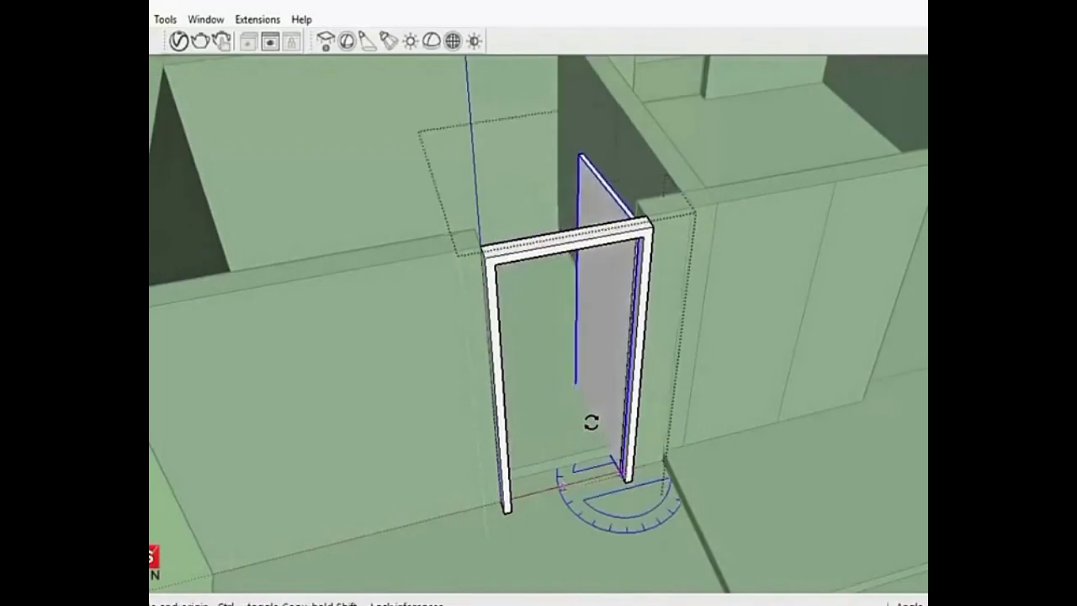
{"action": "scroll", "coordinate": [591, 423], "scroll_direction": "down", "scroll_amount": 5}
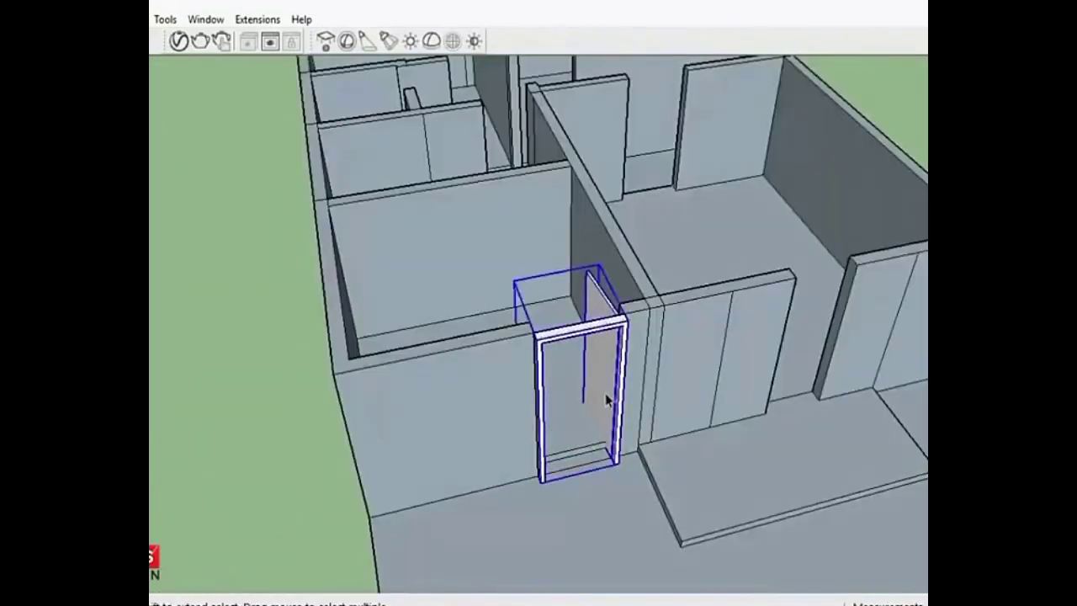
- Select the door panel inside the door component and orbit to a higher view of the house
{"action": "scroll", "coordinate": [606, 399], "scroll_direction": "up", "scroll_amount": 3}
{"action": "double_click", "coordinate": [609, 386]}
{"action": "left_click", "coordinate": [610, 386]}
{"action": "mouse_move", "coordinate": [412, 475]}
{"action": "middle_mouse_down"}
{"action": "mouse_move", "coordinate": [637, 391]}
{"action": "mouse_move", "coordinate": [661, 221]}
{"action": "middle_mouse_up"}
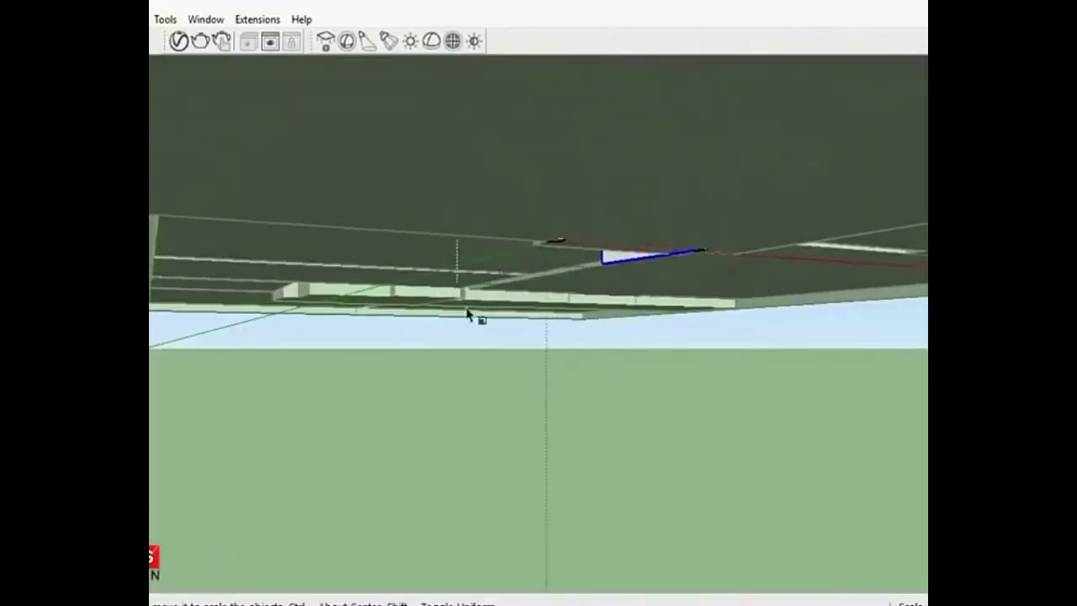
{"action": "scroll", "coordinate": [644, 272], "scroll_direction": "up", "scroll_amount": 2}
{"action": "scroll", "coordinate": [610, 241], "scroll_direction": "up", "scroll_amount": 2}
{"action": "scroll", "coordinate": [607, 212], "scroll_direction": "up", "scroll_amount": 3}
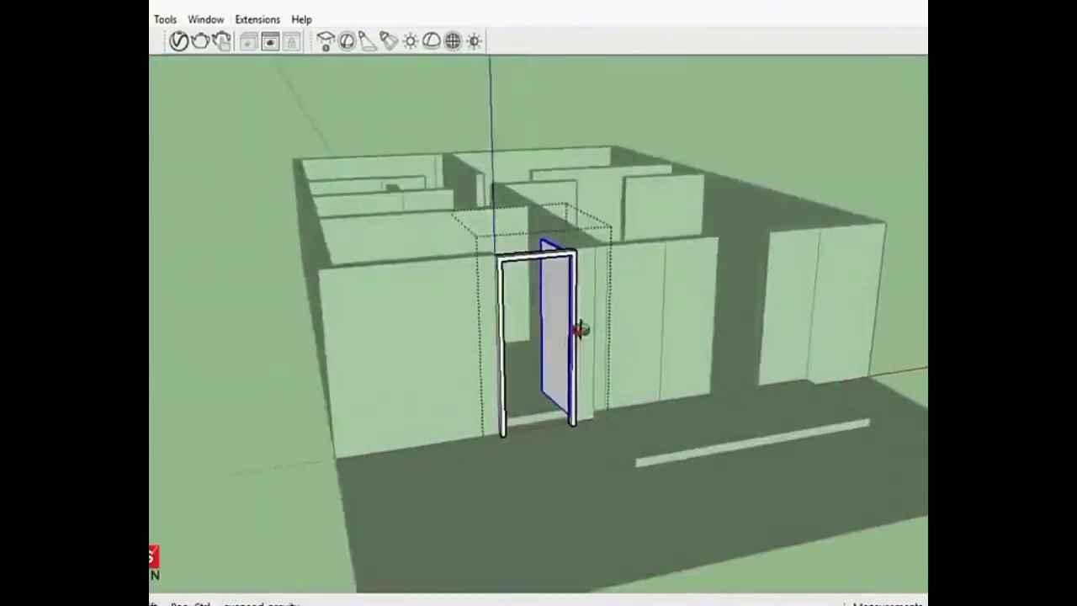
{"action": "middle_click_drag", "start_coordinate": [581, 330], "coordinate": [530, 355]}
- Move the door component by its frame corner to the wall corner
{"action": "left_click", "coordinate": [434, 332]}
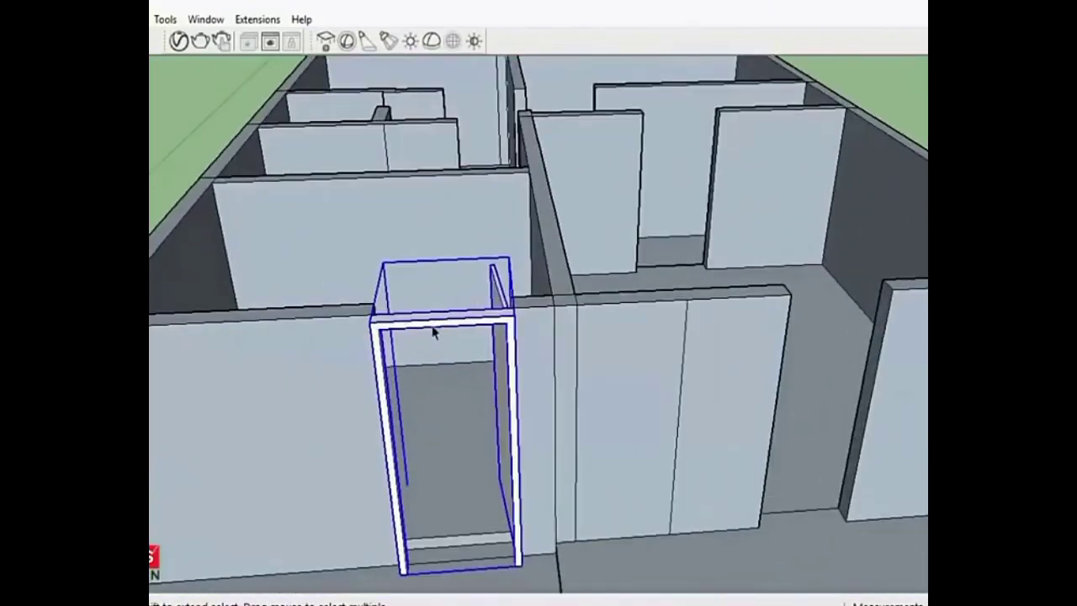
{"action": "middle_click_drag", "start_coordinate": [160, 402], "coordinate": [241, 329]}
{"action": "scroll", "coordinate": [241, 329], "scroll_direction": "up", "scroll_amount": 5}
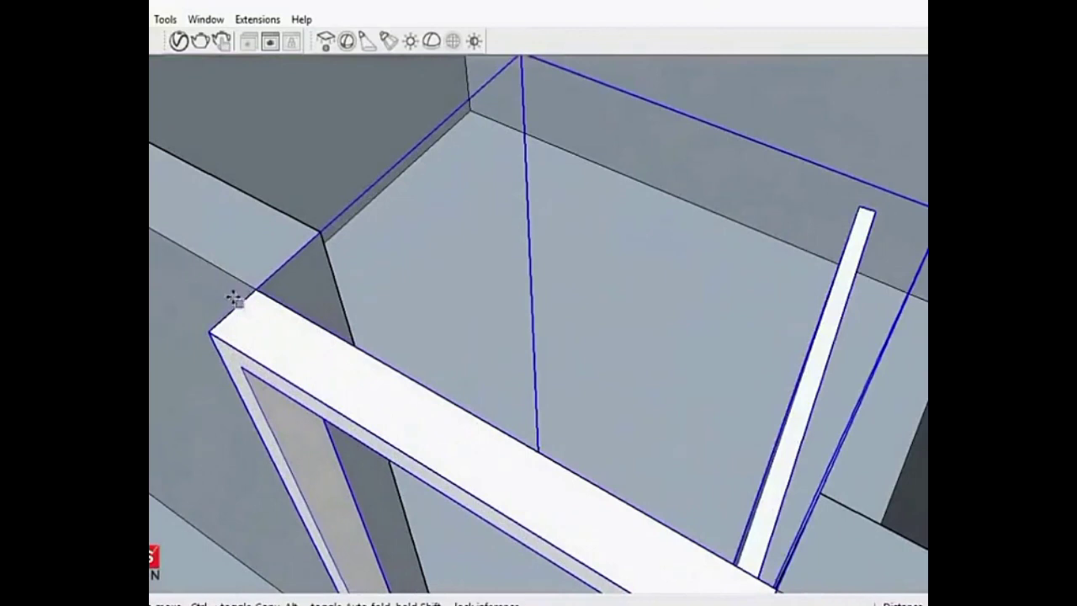
{"action": "left_click", "coordinate": [261, 290]}
{"action": "left_click", "coordinate": [313, 242]}
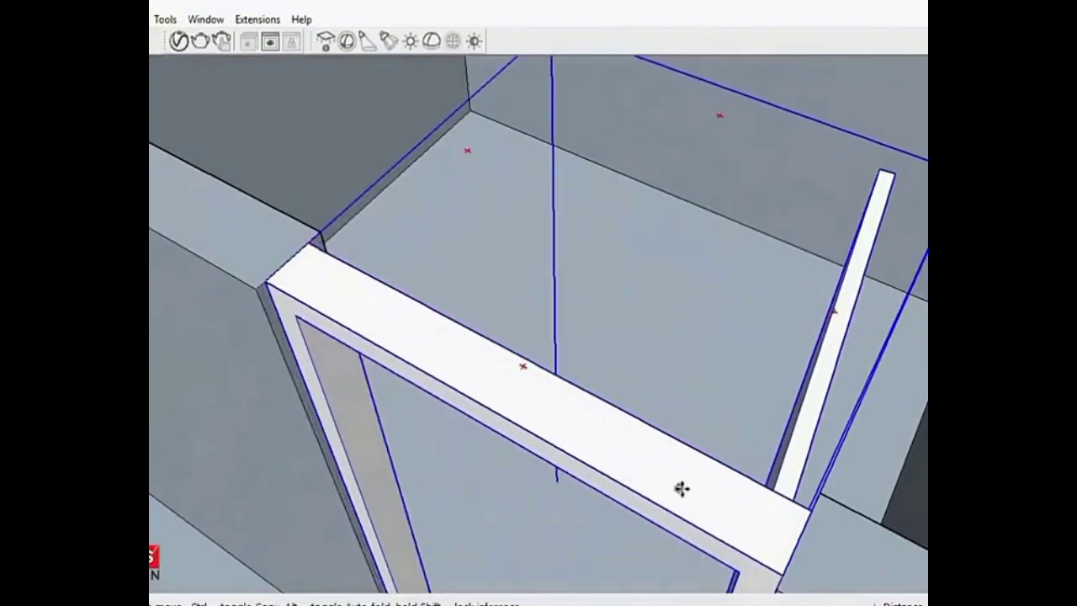
{"action": "left_click", "coordinate": [784, 575]}
{"action": "scroll", "coordinate": [427, 380], "scroll_direction": "down", "scroll_amount": 5}
{"action": "scroll", "coordinate": [454, 404], "scroll_direction": "down", "scroll_amount": 3}
{"action": "scroll", "coordinate": [824, 260], "scroll_direction": "up", "scroll_amount": 5}
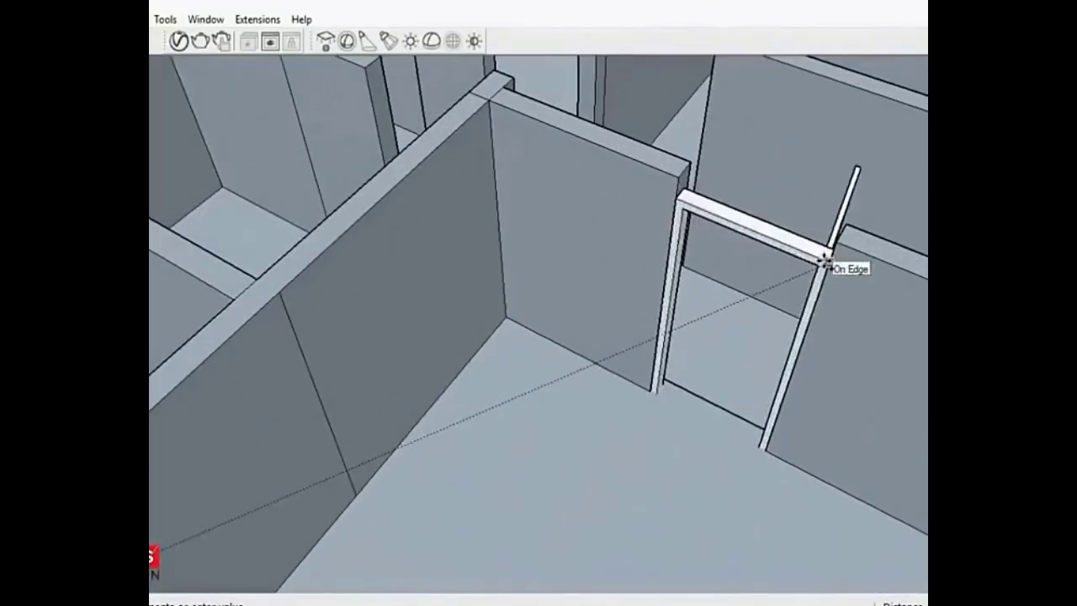
{"action": "scroll", "coordinate": [833, 231], "scroll_direction": "down", "scroll_amount": 1}
- Move the door frame into another wall opening
{"action": "left_click", "coordinate": [836, 223]}
{"action": "scroll", "coordinate": [829, 238], "scroll_direction": "down", "scroll_amount": 5}
{"action": "scroll", "coordinate": [757, 375], "scroll_direction": "up", "scroll_amount": 3}
{"action": "left_click", "coordinate": [779, 376]}
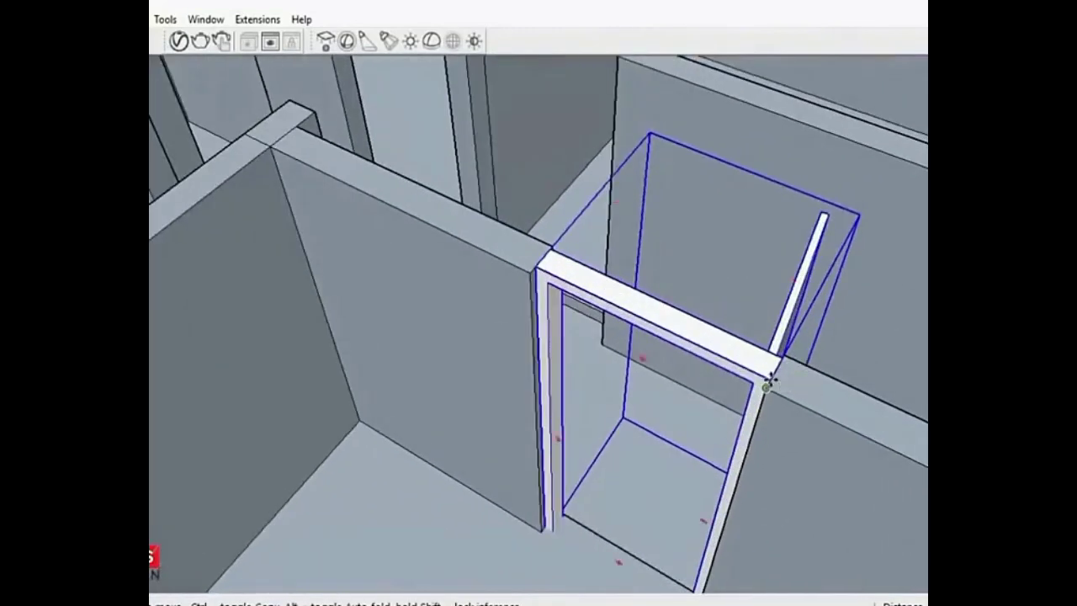
{"action": "scroll", "coordinate": [769, 373], "scroll_direction": "down", "scroll_amount": 1}
{"action": "scroll", "coordinate": [692, 353], "scroll_direction": "down", "scroll_amount": 2}
{"action": "scroll", "coordinate": [690, 252], "scroll_direction": "up", "scroll_amount": 3}
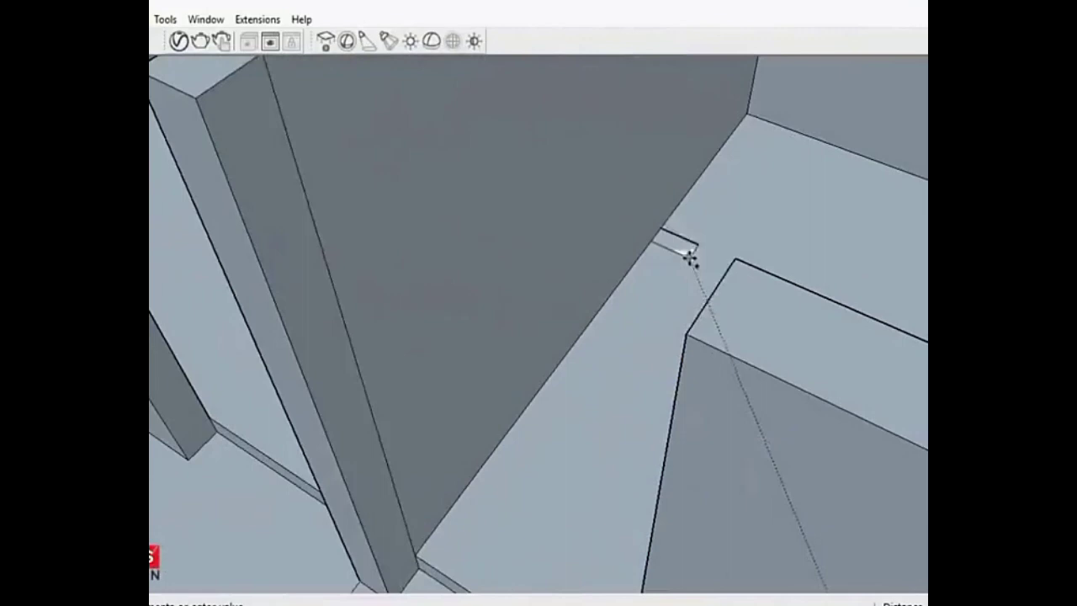
{"action": "left_click", "coordinate": [697, 320]}
{"action": "scroll", "coordinate": [823, 441], "scroll_direction": "down", "scroll_amount": 2}
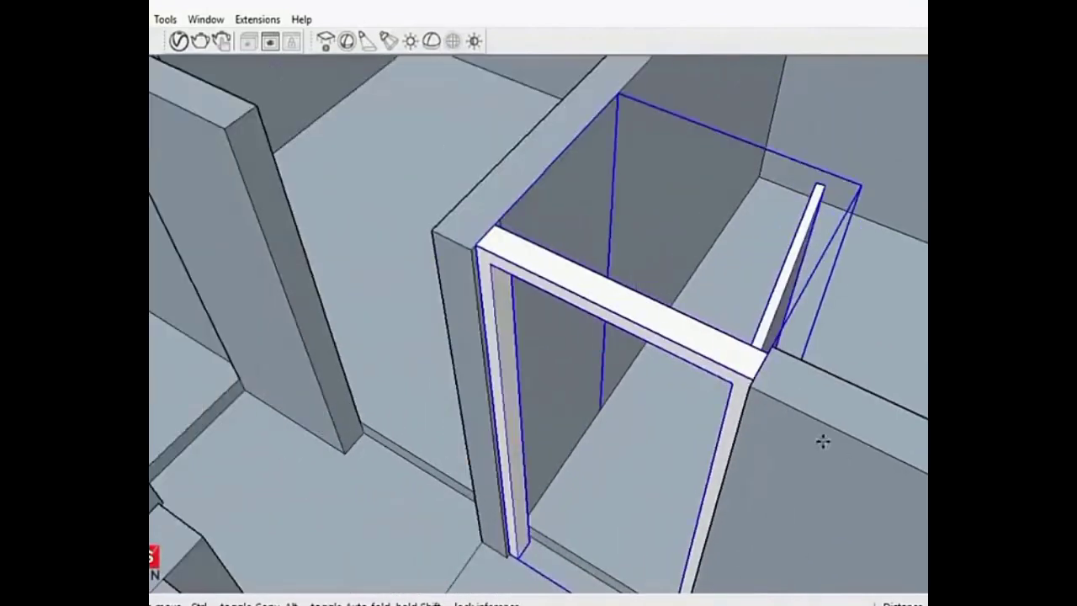
- Copy the door into the left wall opening
{"action": "left_click", "coordinate": [753, 378]}
{"action": "key", "text": "ctrl"}
{"action": "left_click", "coordinate": [444, 220]}
{"action": "scroll", "coordinate": [443, 220], "scroll_direction": "down", "scroll_amount": 3}
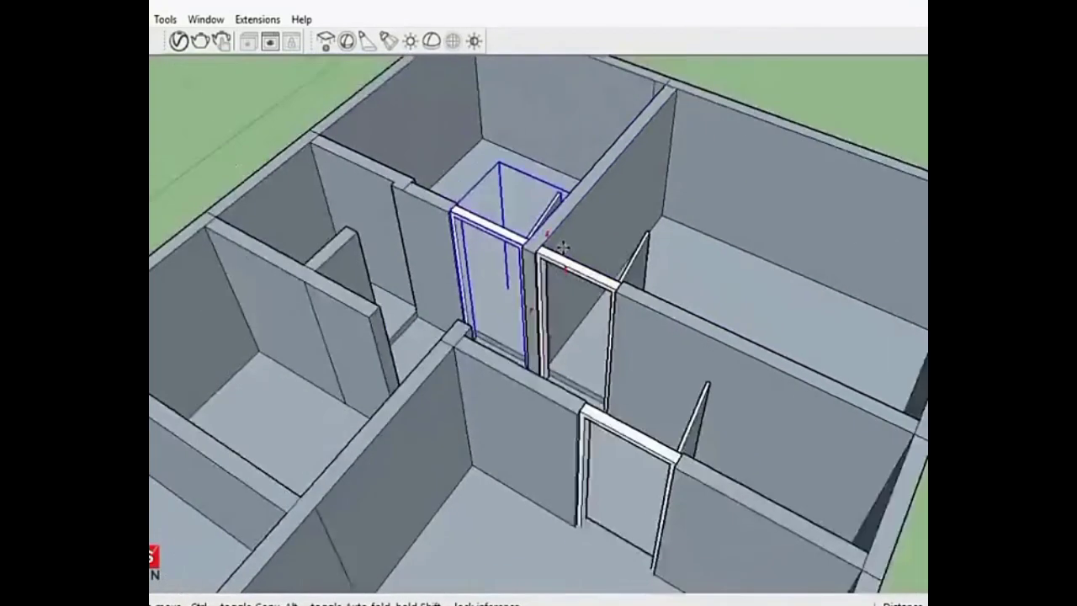
{"action": "scroll", "coordinate": [560, 243], "scroll_direction": "down", "scroll_amount": 3}
- Select the door in the lower-left room and zoom out to view the whole house
{"action": "mouse_move", "coordinate": [560, 243]}
{"action": "middle_mouse_down"}
{"action": "mouse_move", "coordinate": [522, 256]}
{"action": "mouse_move", "coordinate": [601, 373]}
{"action": "mouse_move", "coordinate": [480, 337]}
{"action": "mouse_move", "coordinate": [500, 463]}
{"action": "mouse_move", "coordinate": [541, 356]}
{"action": "mouse_move", "coordinate": [461, 452]}
{"action": "middle_mouse_up"}
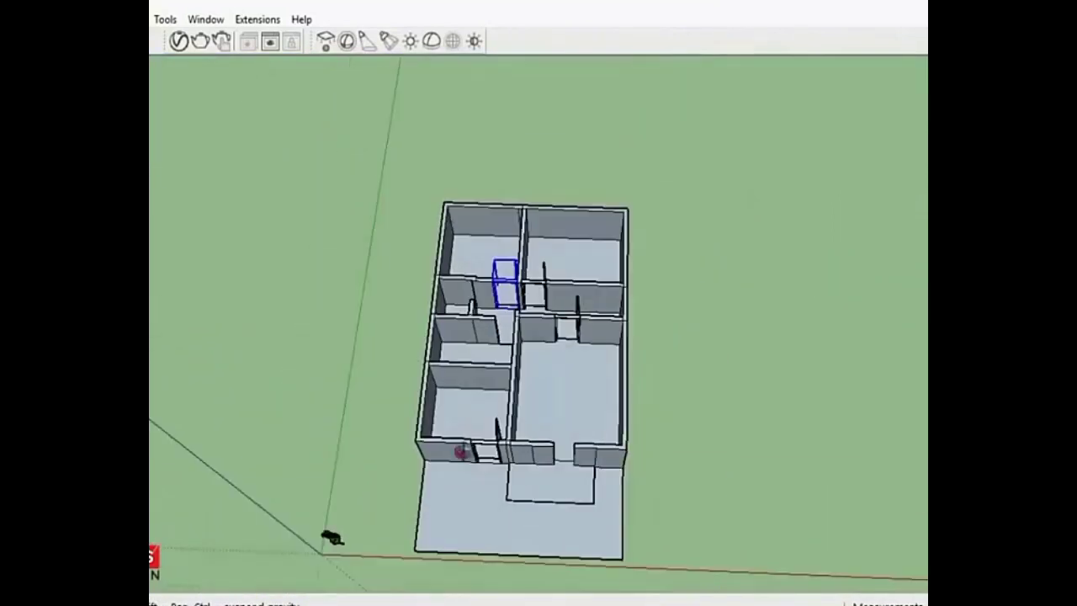
{"action": "scroll", "coordinate": [502, 300], "scroll_direction": "up", "scroll_amount": 2}
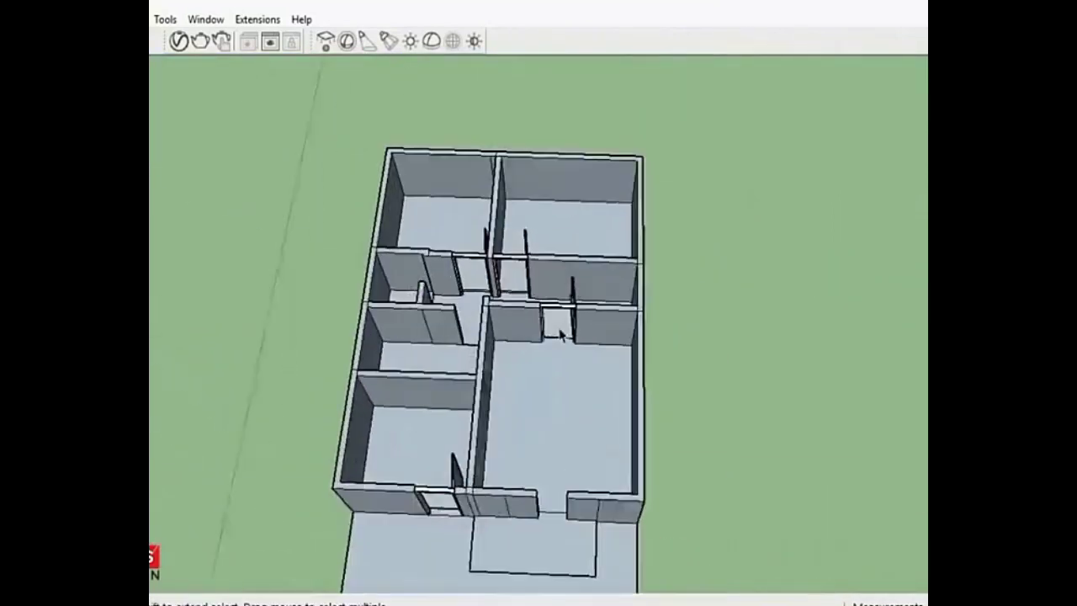
{"action": "scroll", "coordinate": [502, 301], "scroll_direction": "up", "scroll_amount": 3}
{"action": "scroll", "coordinate": [452, 210], "scroll_direction": "down", "scroll_amount": 3}
{"action": "scroll", "coordinate": [529, 241], "scroll_direction": "down", "scroll_amount": 1}
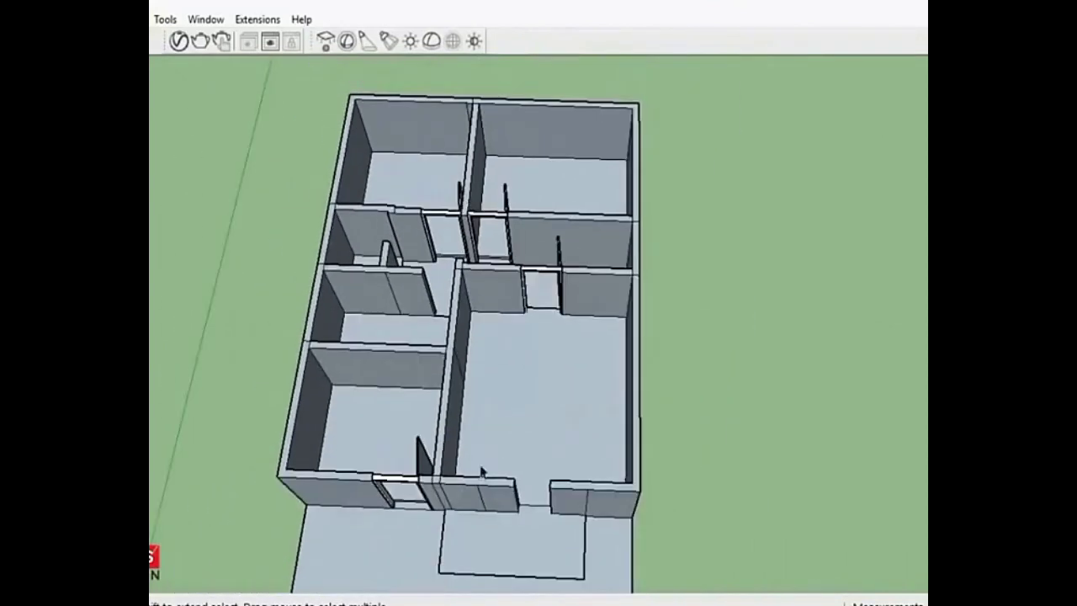
{"action": "scroll", "coordinate": [440, 501], "scroll_direction": "up", "scroll_amount": 2}
{"action": "scroll", "coordinate": [416, 459], "scroll_direction": "up", "scroll_amount": 2}
{"action": "left_click", "coordinate": [415, 443]}
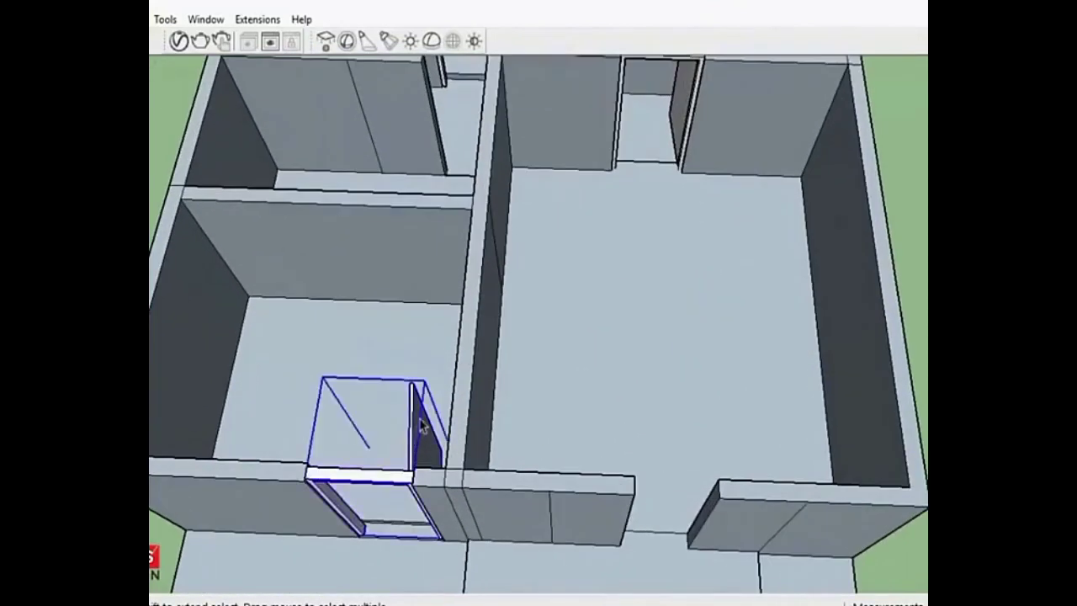
{"action": "scroll", "coordinate": [423, 426], "scroll_direction": "down", "scroll_amount": 2}
{"action": "scroll", "coordinate": [513, 336], "scroll_direction": "down", "scroll_amount": 2}
{"action": "scroll", "coordinate": [530, 252], "scroll_direction": "down", "scroll_amount": 1}
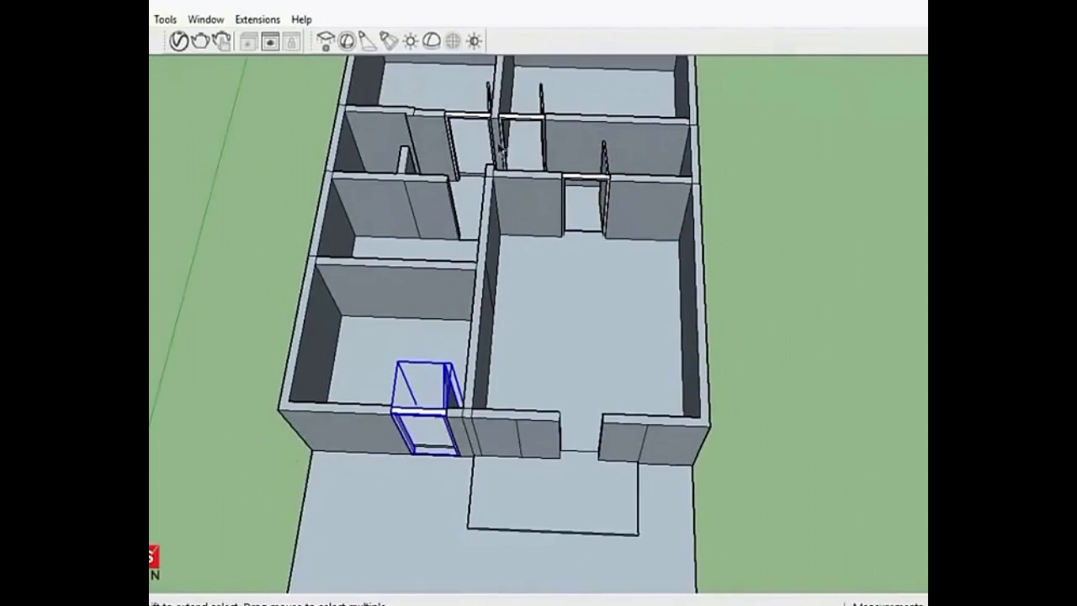
{"action": "scroll", "coordinate": [602, 139], "scroll_direction": "down", "scroll_amount": 2}
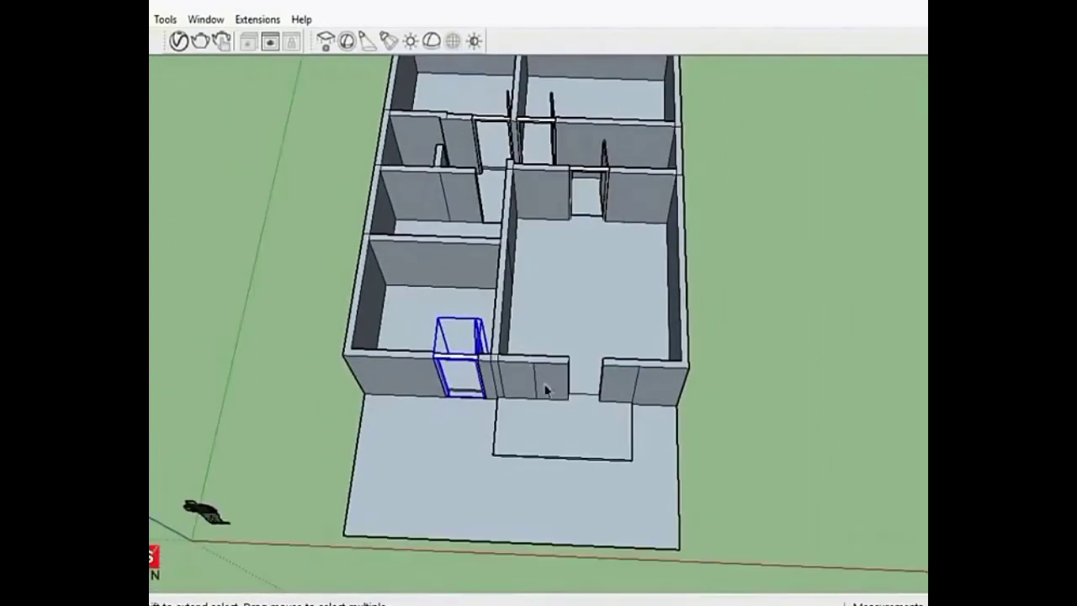
{"action": "scroll", "coordinate": [545, 388], "scroll_direction": "up", "scroll_amount": 2}
{"action": "scroll", "coordinate": [642, 357], "scroll_direction": "down", "scroll_amount": 1}
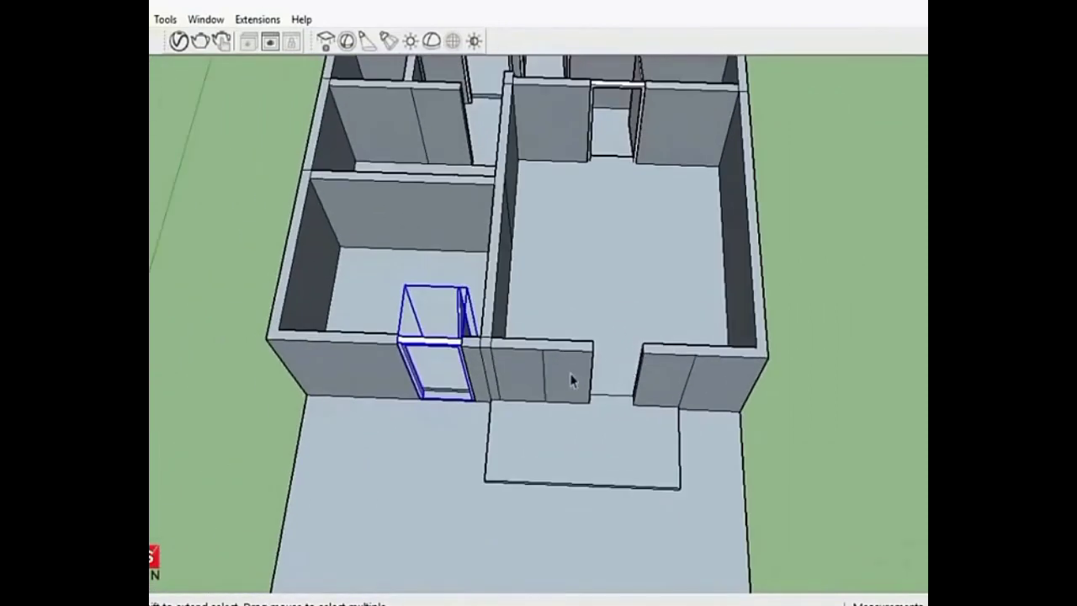
{"action": "scroll", "coordinate": [570, 380], "scroll_direction": "down", "scroll_amount": 1}
{"action": "scroll", "coordinate": [556, 375], "scroll_direction": "down", "scroll_amount": 1}
{"action": "scroll", "coordinate": [541, 366], "scroll_direction": "down", "scroll_amount": 2}
- Paint the first small bathroom's floor and its right and left walls with marble tiles
{"action": "key", "text": "b"}
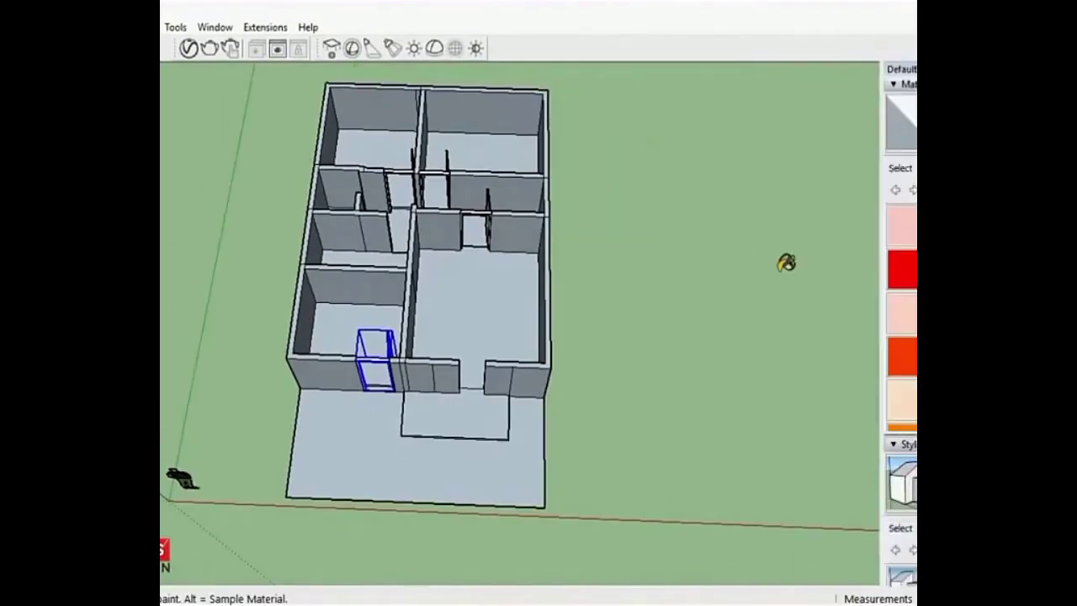
{"action": "scroll", "coordinate": [867, 228], "scroll_direction": "down", "scroll_amount": 1}
{"action": "scroll", "coordinate": [520, 198], "scroll_direction": "up", "scroll_amount": 2}
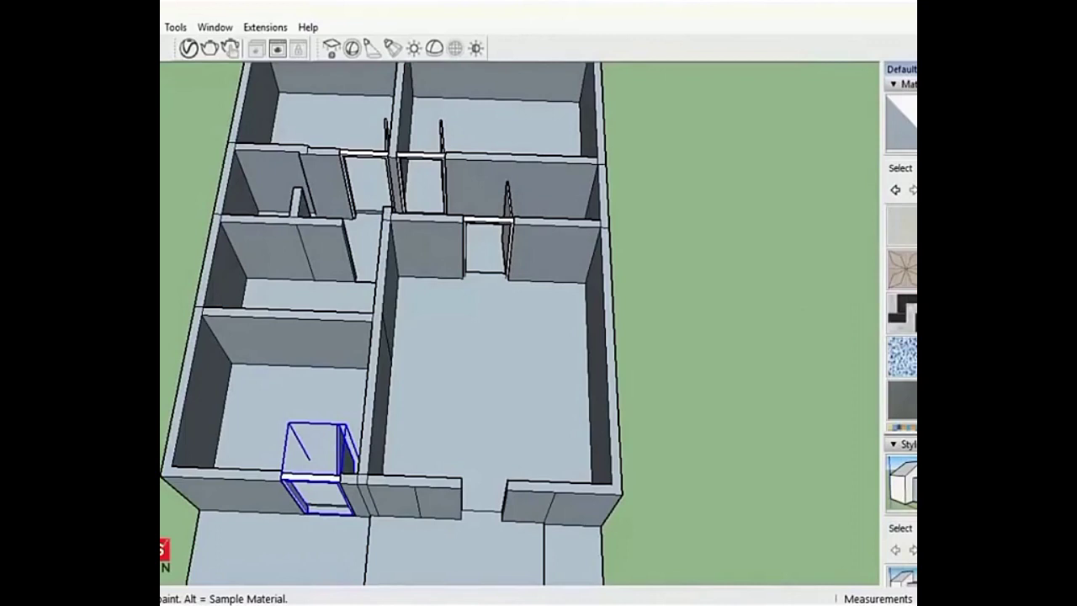
{"action": "scroll", "coordinate": [320, 182], "scroll_direction": "up", "scroll_amount": 3}
{"action": "scroll", "coordinate": [293, 227], "scroll_direction": "up", "scroll_amount": 4}
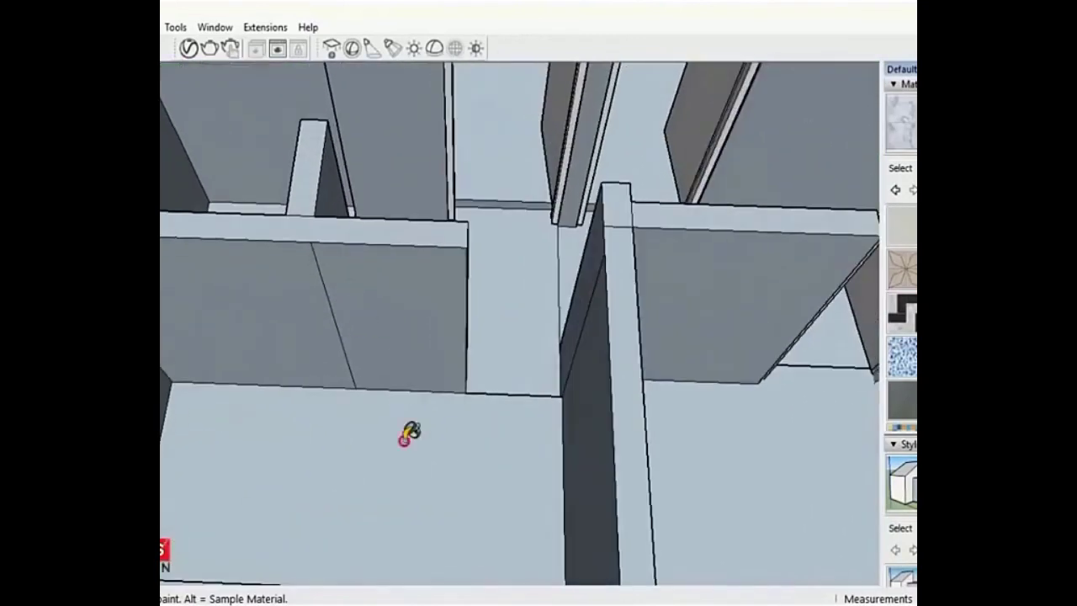
{"action": "left_click", "coordinate": [406, 438]}
{"action": "left_click", "coordinate": [345, 328]}
{"action": "left_click", "coordinate": [221, 350]}
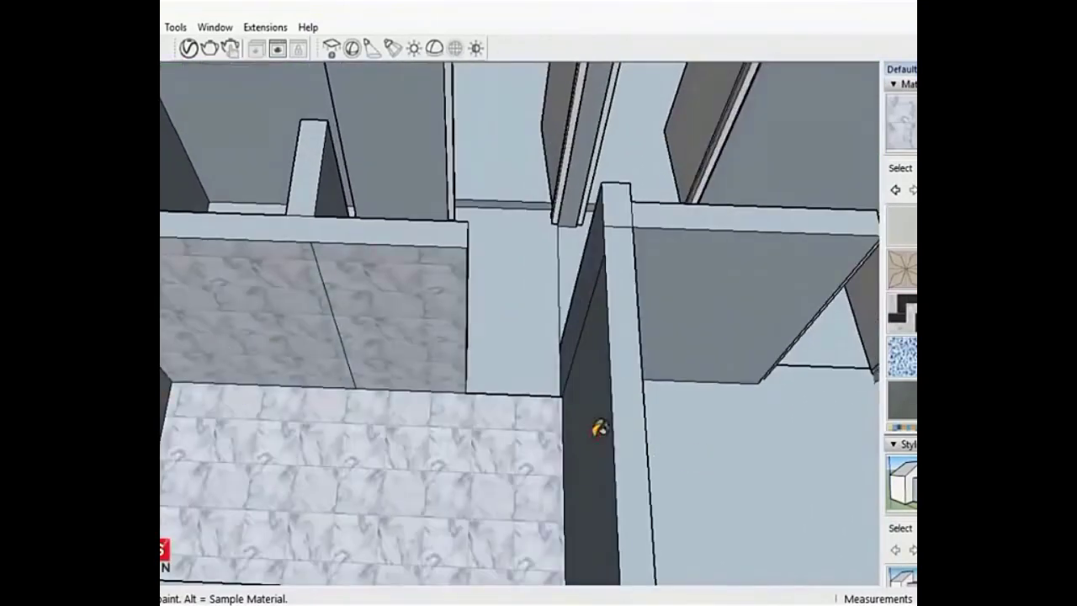
- Orbit round and paint the middle bathroom's back and side walls with marble
{"action": "scroll", "coordinate": [599, 429], "scroll_direction": "down", "scroll_amount": 5}
{"action": "middle_click_drag", "start_coordinate": [617, 305], "coordinate": [589, 332]}
{"action": "scroll", "coordinate": [526, 227], "scroll_direction": "up", "scroll_amount": 4}
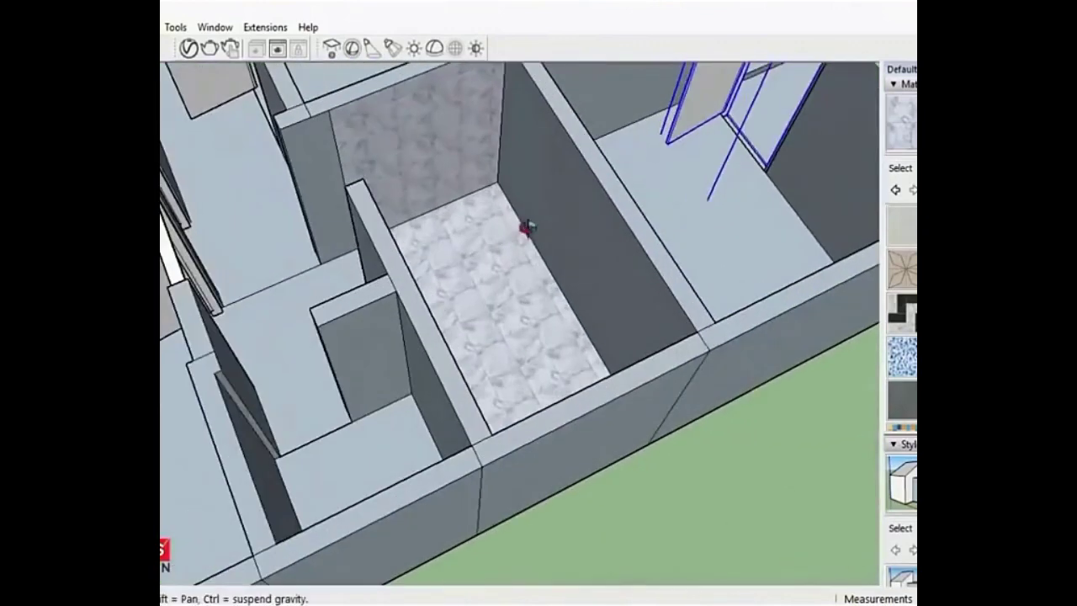
{"action": "scroll", "coordinate": [549, 284], "scroll_direction": "down", "scroll_amount": 4}
{"action": "scroll", "coordinate": [488, 337], "scroll_direction": "up", "scroll_amount": 2}
{"action": "scroll", "coordinate": [488, 337], "scroll_direction": "down", "scroll_amount": 2}
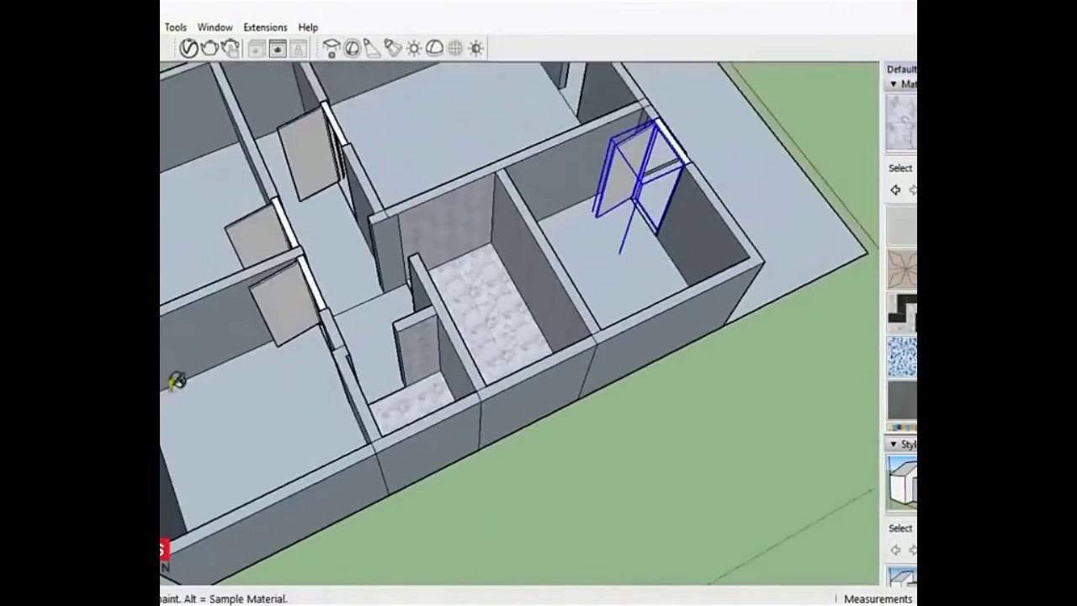
{"action": "middle_click_drag", "start_coordinate": [524, 440], "coordinate": [548, 168]}
{"action": "scroll", "coordinate": [337, 187], "scroll_direction": "up", "scroll_amount": 3}
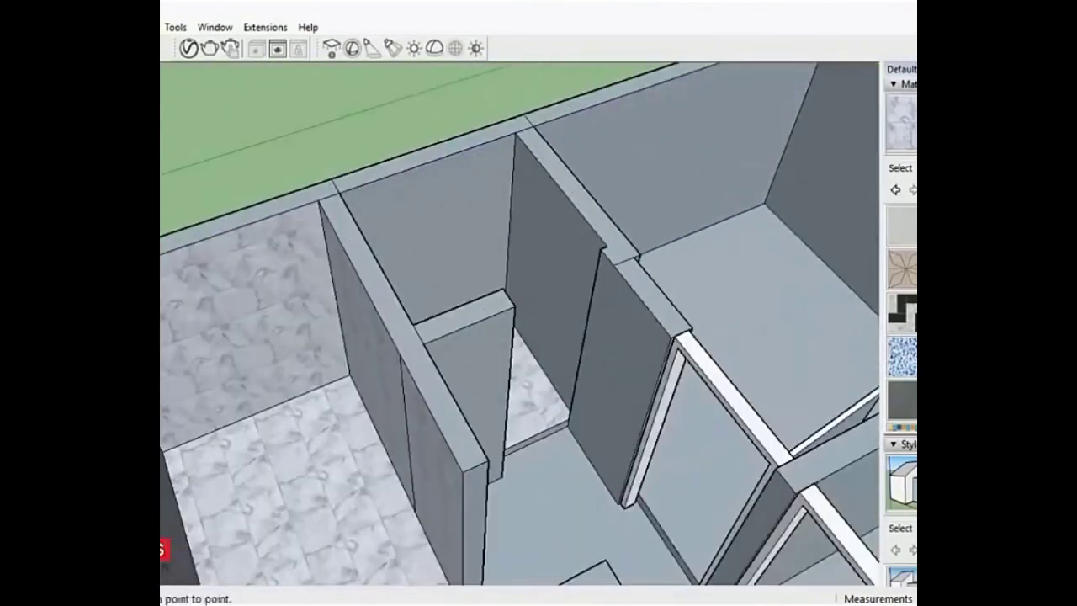
{"action": "left_click", "coordinate": [429, 227]}
{"action": "left_click", "coordinate": [546, 224]}
- Return to Select and orbit to an overhead view of the marbled bathrooms
{"action": "scroll", "coordinate": [569, 252], "scroll_direction": "down", "scroll_amount": 2}
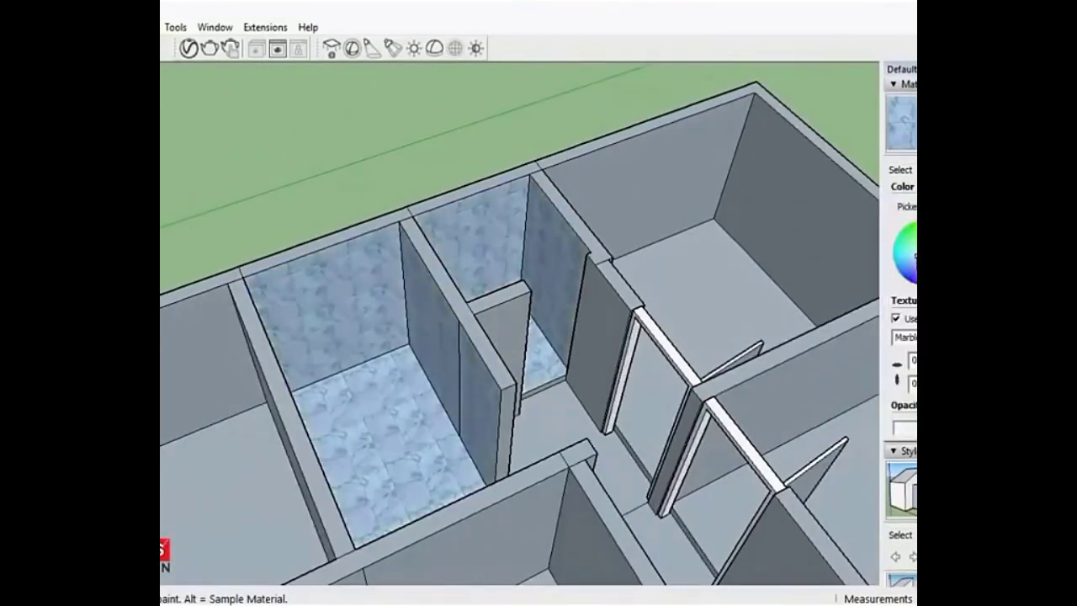
{"action": "scroll", "coordinate": [344, 277], "scroll_direction": "down", "scroll_amount": 5}
{"action": "key", "text": "space"}
{"action": "scroll", "coordinate": [343, 276], "scroll_direction": "down", "scroll_amount": 1}
{"action": "mouse_move", "coordinate": [370, 337]}
{"action": "middle_mouse_down"}
{"action": "mouse_move", "coordinate": [409, 271]}
{"action": "mouse_move", "coordinate": [493, 344]}
{"action": "middle_mouse_up"}
{"action": "scroll", "coordinate": [224, 432], "scroll_direction": "up", "scroll_amount": 4}
{"action": "scroll", "coordinate": [227, 244], "scroll_direction": "up", "scroll_amount": 3}
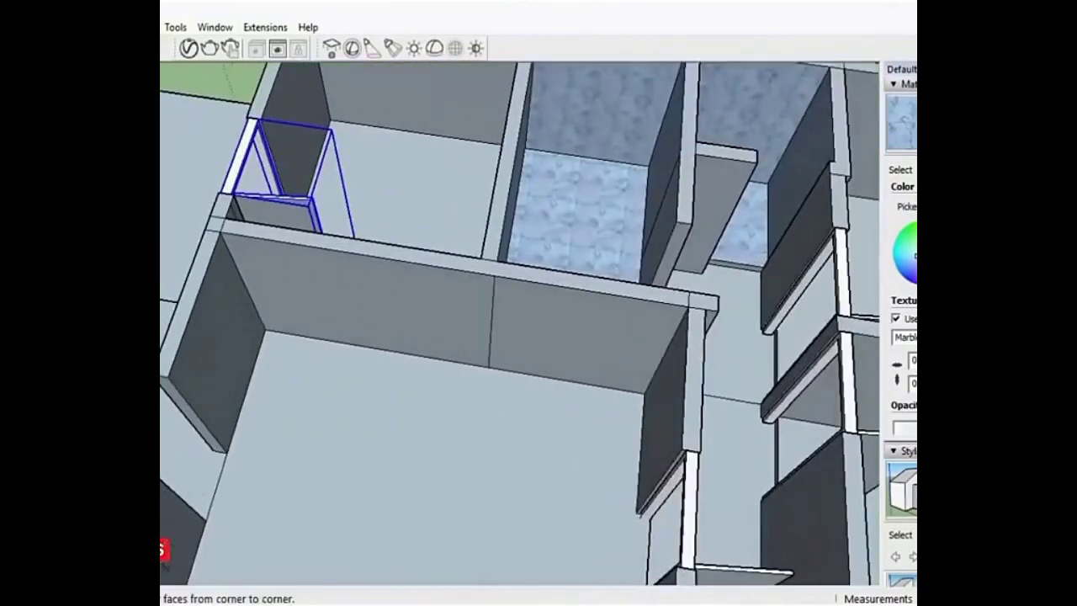
- Draw a floor-to-top rectangle on the large room's wall and push it in as a recess
{"action": "middle_click_drag", "start_coordinate": [387, 354], "coordinate": [396, 339]}
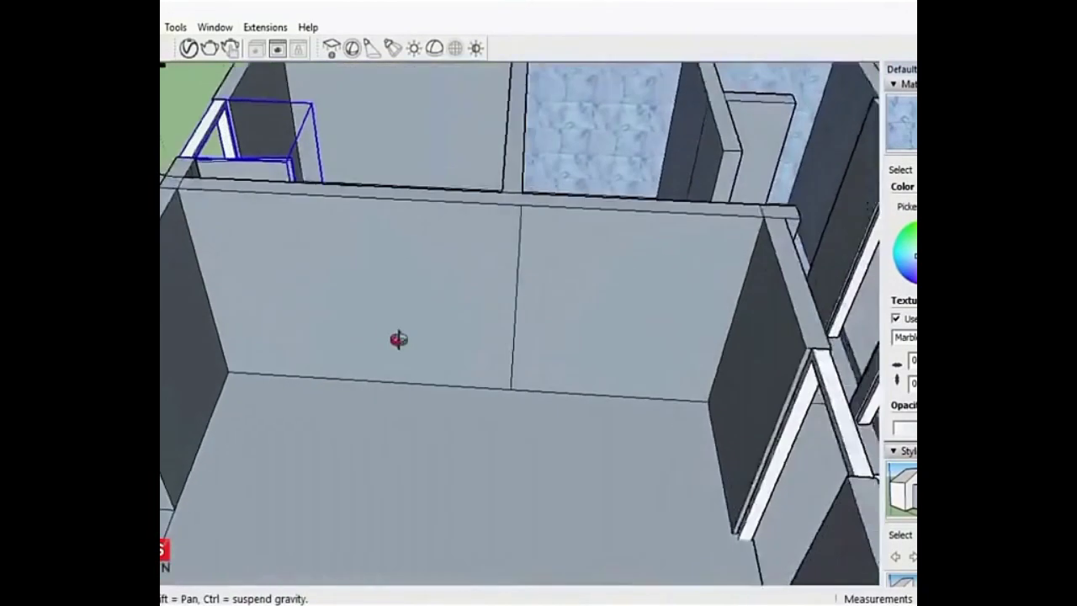
{"action": "scroll", "coordinate": [397, 340], "scroll_direction": "up", "scroll_amount": 2}
{"action": "key", "text": "r"}
{"action": "left_click", "coordinate": [422, 387]}
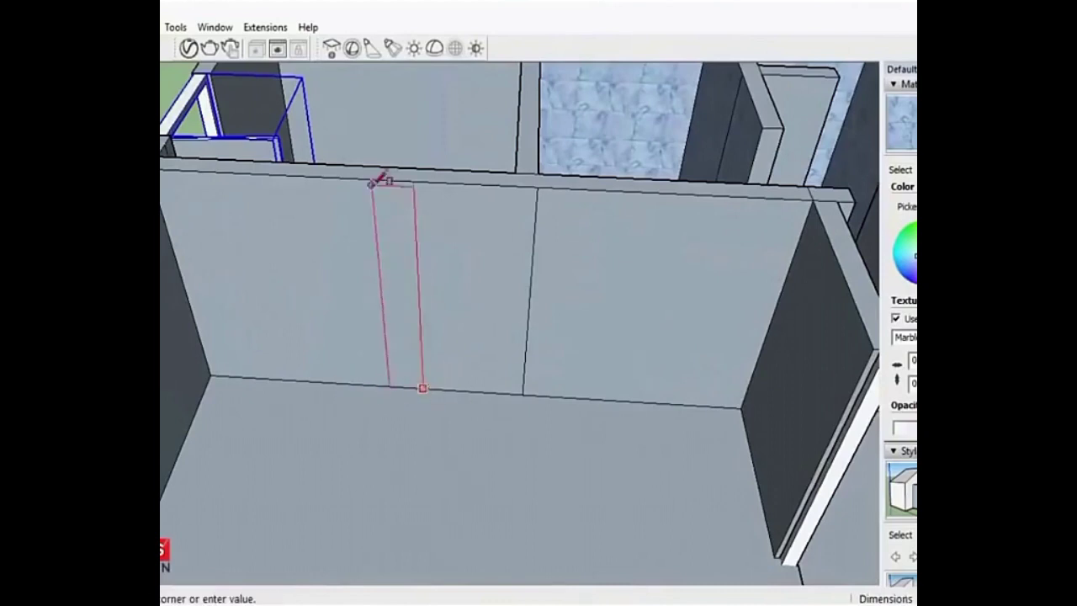
{"action": "left_click", "coordinate": [310, 175]}
{"action": "key", "text": "p"}
{"action": "left_click", "coordinate": [317, 241]}
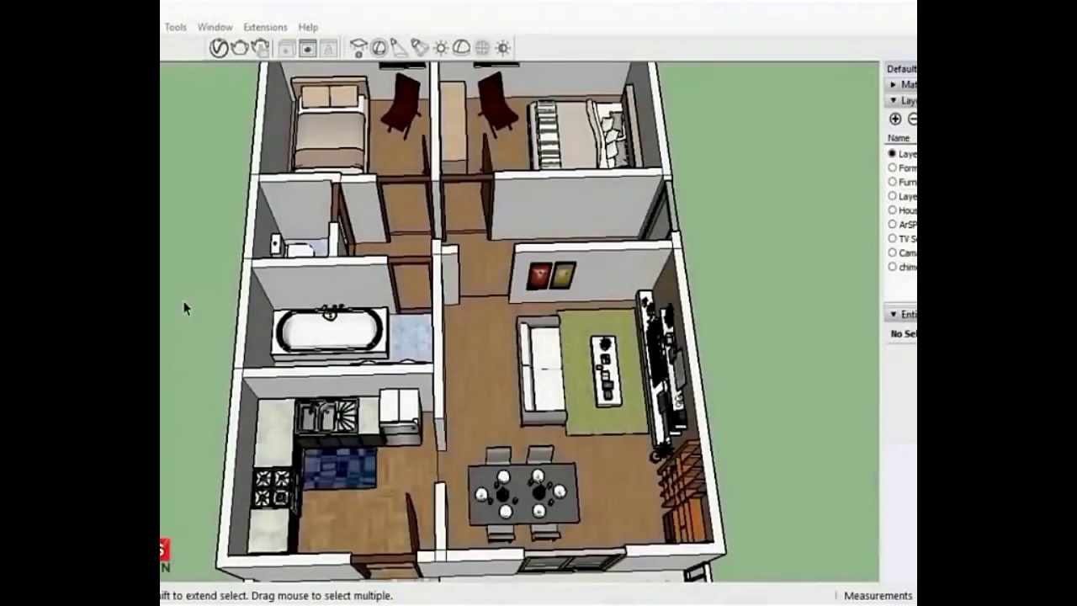
- Orbit, pan and walk the camera around the house to an angled side view
{"action": "scroll", "coordinate": [421, 335], "scroll_direction": "down", "scroll_amount": 2}
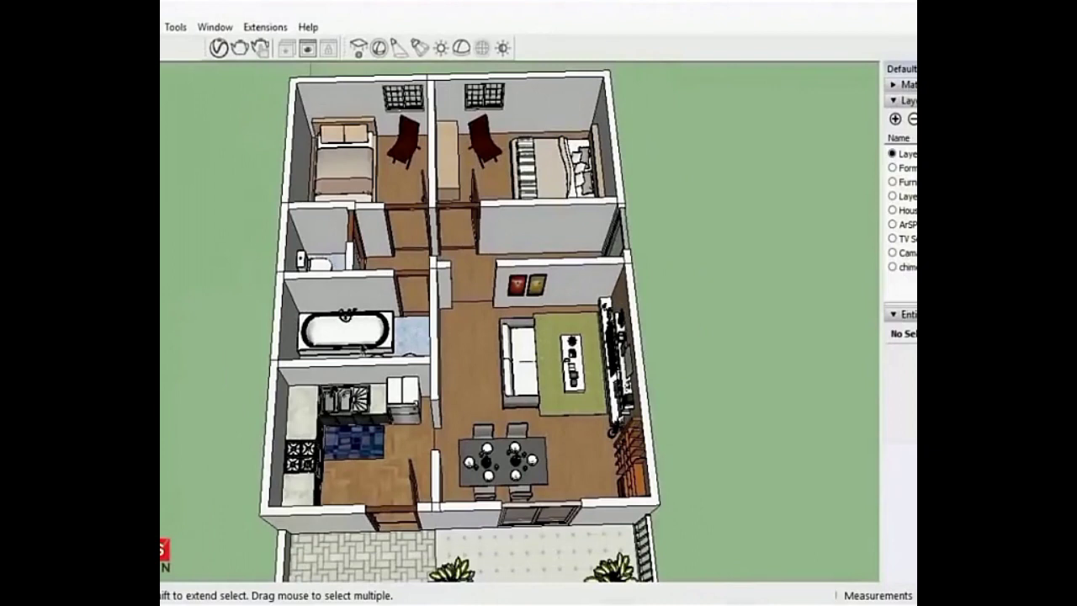
{"action": "key", "text": "w"}
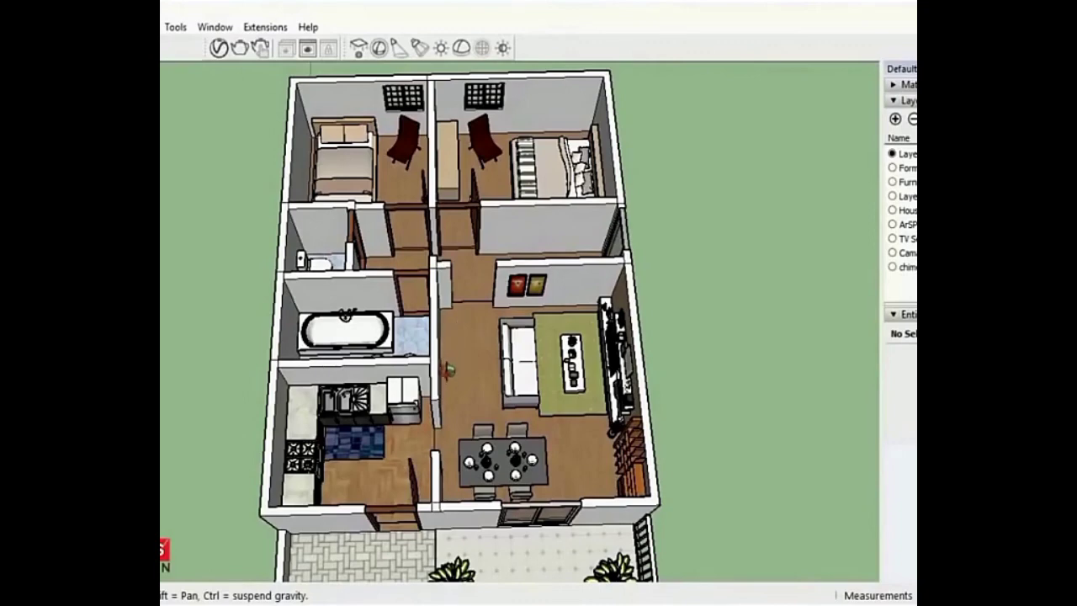
{"action": "left_click_drag", "start_coordinate": [454, 425], "coordinate": [396, 404]}
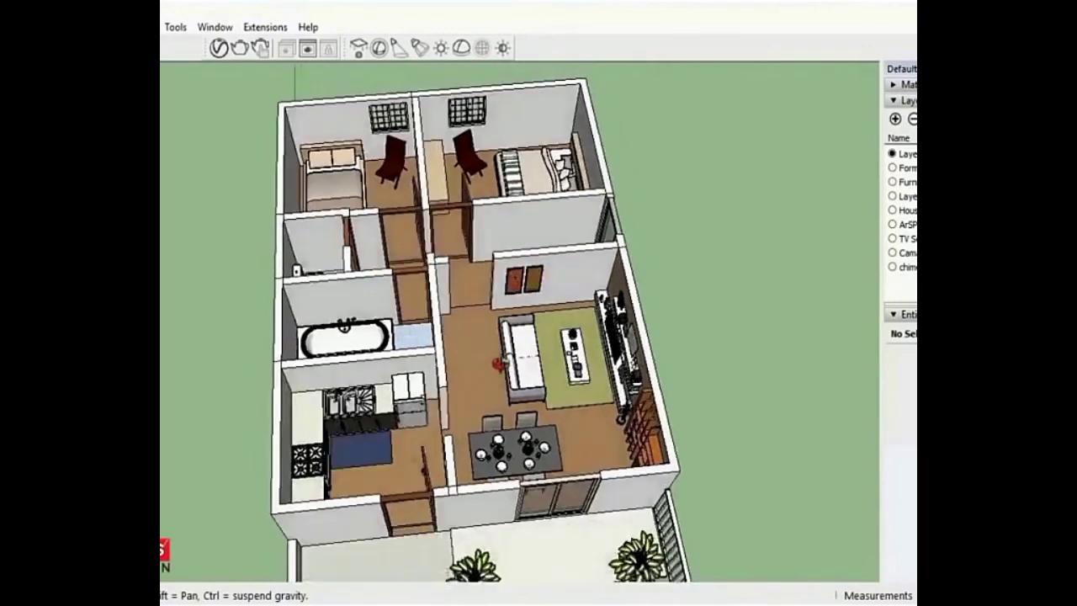
{"action": "left_click_drag", "start_coordinate": [471, 269], "coordinate": [756, 242]}
{"action": "key", "text": "space"}
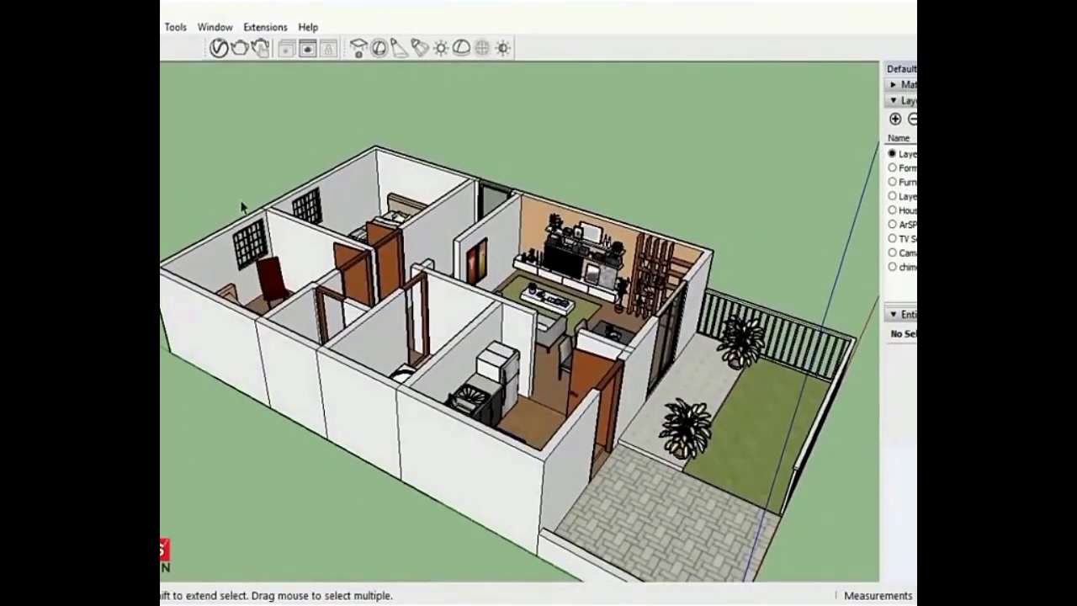
{"action": "scroll", "coordinate": [241, 206], "scroll_direction": "down", "scroll_amount": 2}
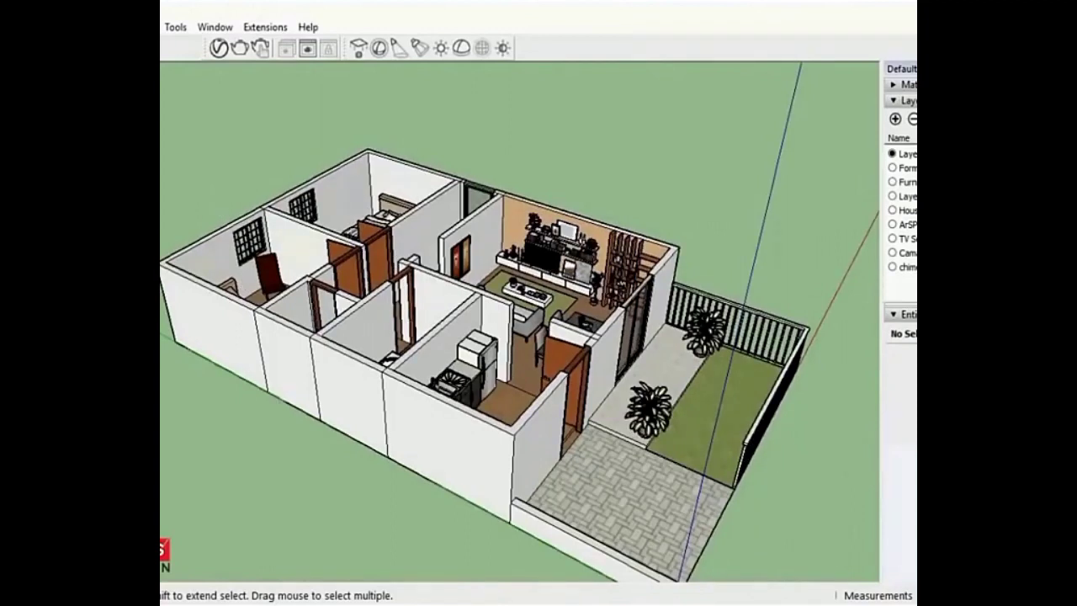
{"action": "mouse_move", "coordinate": [411, 314]}
{"action": "middle_mouse_down", "text": "shift"}
{"action": "mouse_move", "coordinate": [363, 300]}
{"action": "mouse_move", "coordinate": [378, 281]}
{"action": "mouse_move", "coordinate": [406, 275]}
{"action": "middle_mouse_up", "text": "shift"}
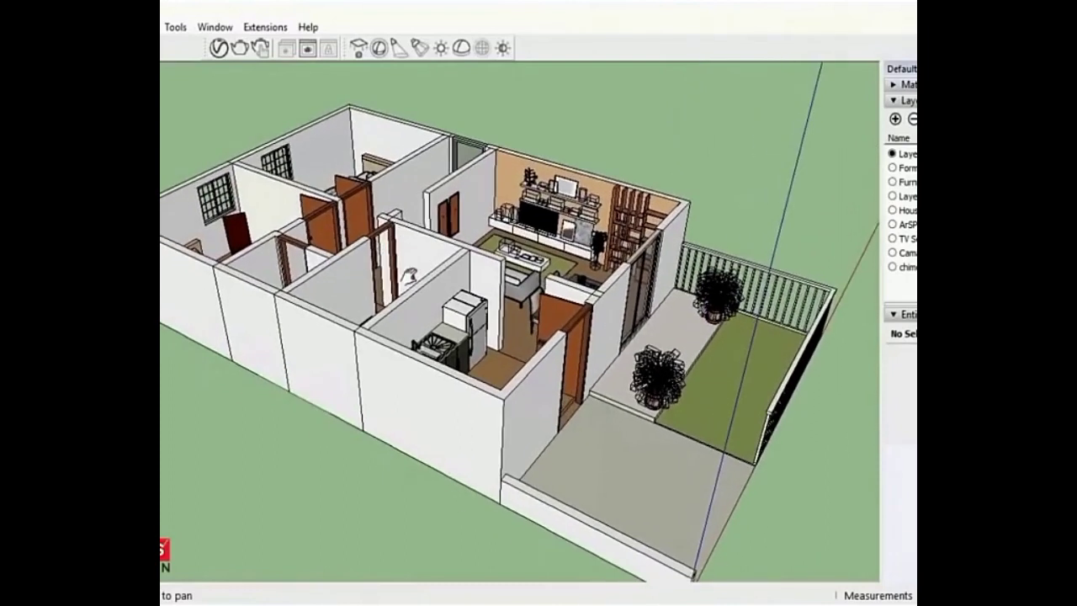
{"action": "left_click", "coordinate": [168, 359]}
{"action": "left_click_drag", "start_coordinate": [450, 384], "coordinate": [555, 378]}
{"action": "left_click_drag", "start_coordinate": [449, 349], "coordinate": [454, 395]}
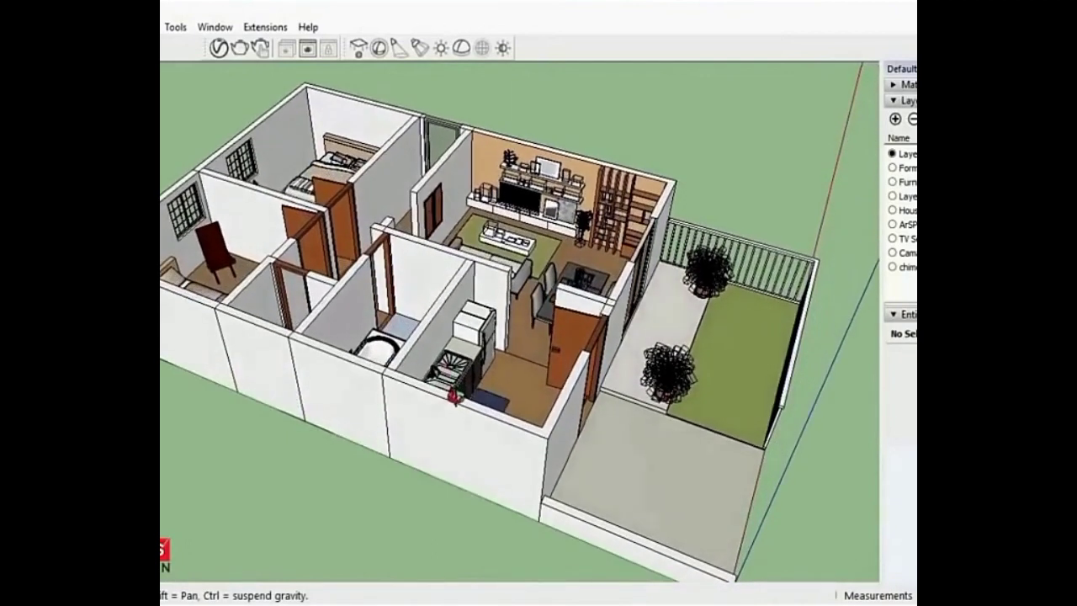
{"action": "left_click_drag", "start_coordinate": [426, 287], "coordinate": [428, 312]}
{"action": "key", "text": "space"}
- Add the current view as a new scene and zoom toward the kitchen and patio
{"action": "key", "text": "alt+e"}
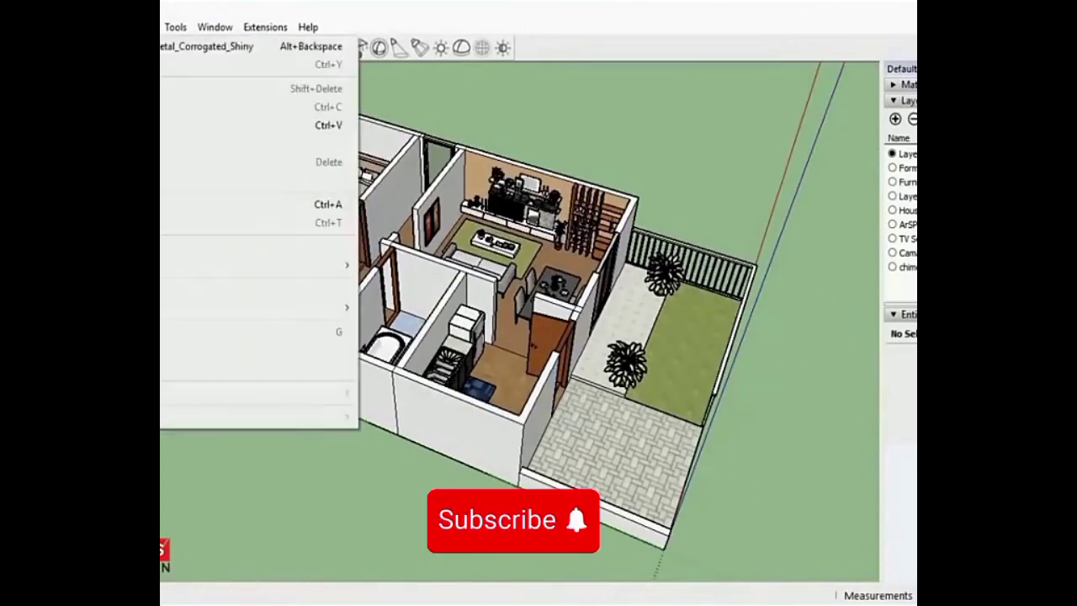
{"action": "mouse_move", "coordinate": [172, 289]}
{"action": "left_click", "coordinate": [223, 290]}
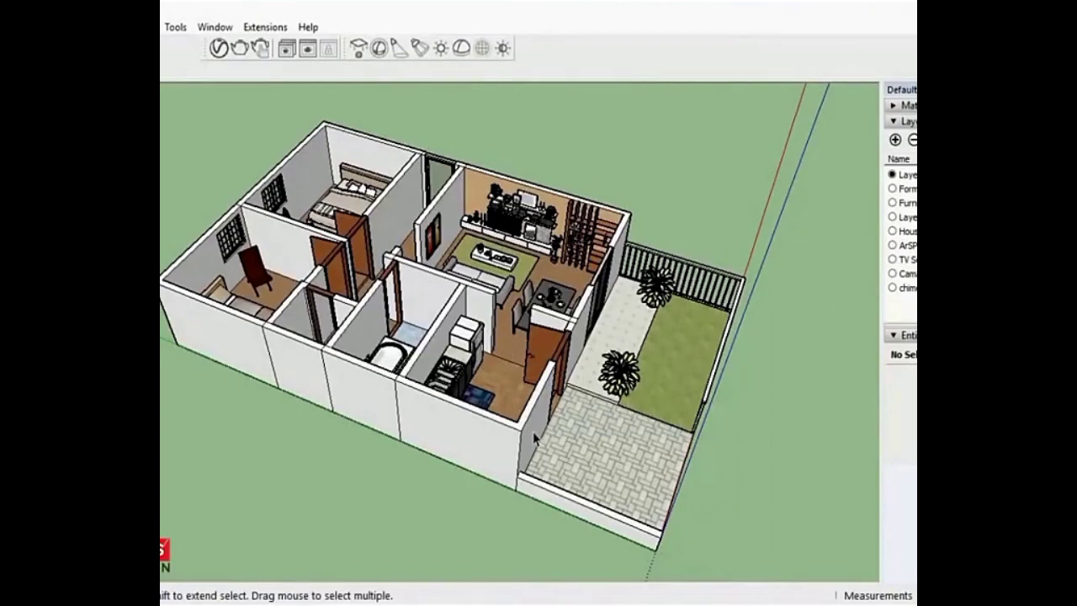
{"action": "scroll", "coordinate": [545, 435], "scroll_direction": "up", "scroll_amount": 2}
{"action": "scroll", "coordinate": [530, 423], "scroll_direction": "up", "scroll_amount": 2}
{"action": "scroll", "coordinate": [510, 408], "scroll_direction": "up", "scroll_amount": 1}
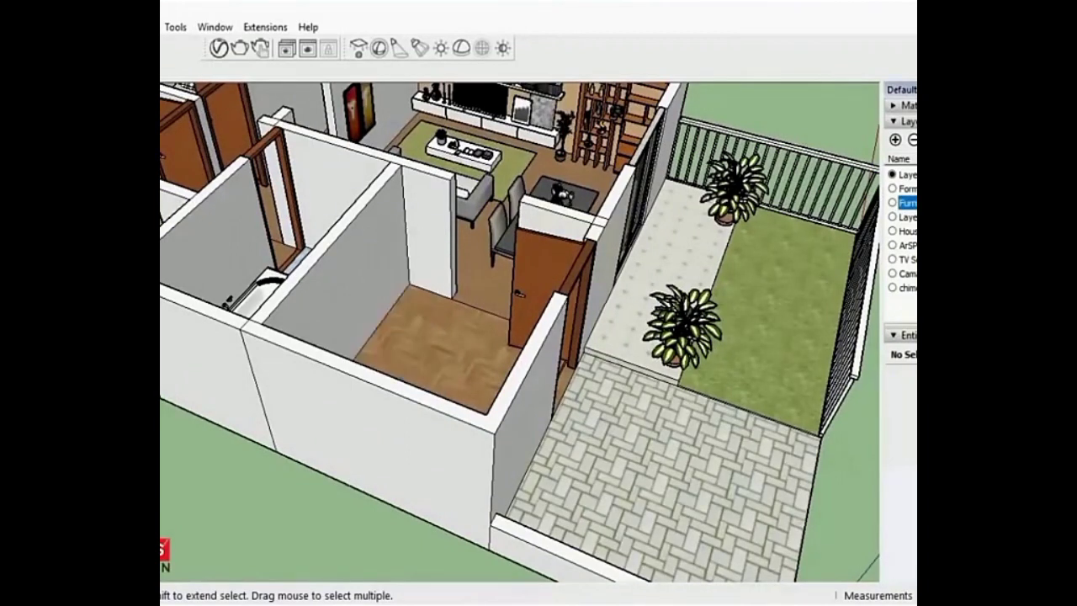
- Hide the TV unit, sofa and dining table, then push the front wall down inside the walls group
{"action": "left_click", "coordinate": [907, 259]}
{"action": "scroll", "coordinate": [597, 408], "scroll_direction": "down", "scroll_amount": 3}
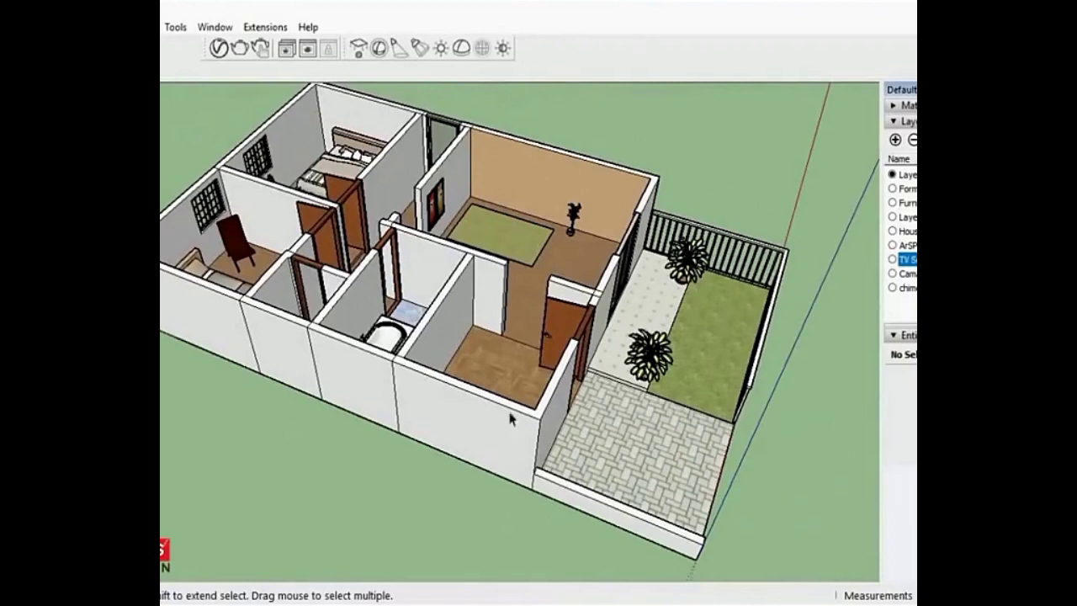
{"action": "double_click", "coordinate": [545, 423]}
{"action": "scroll", "coordinate": [546, 415], "scroll_direction": "up", "scroll_amount": 2}
{"action": "scroll", "coordinate": [546, 415], "scroll_direction": "up", "scroll_amount": 2}
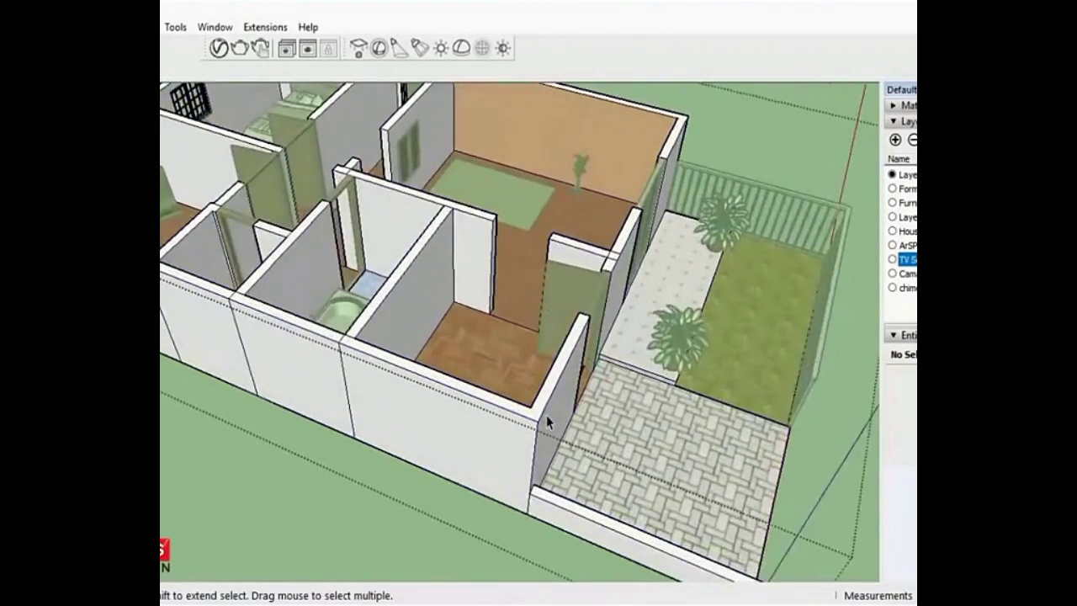
{"action": "scroll", "coordinate": [546, 414], "scroll_direction": "up", "scroll_amount": 2}
{"action": "key", "text": "m"}
{"action": "key", "text": "p"}
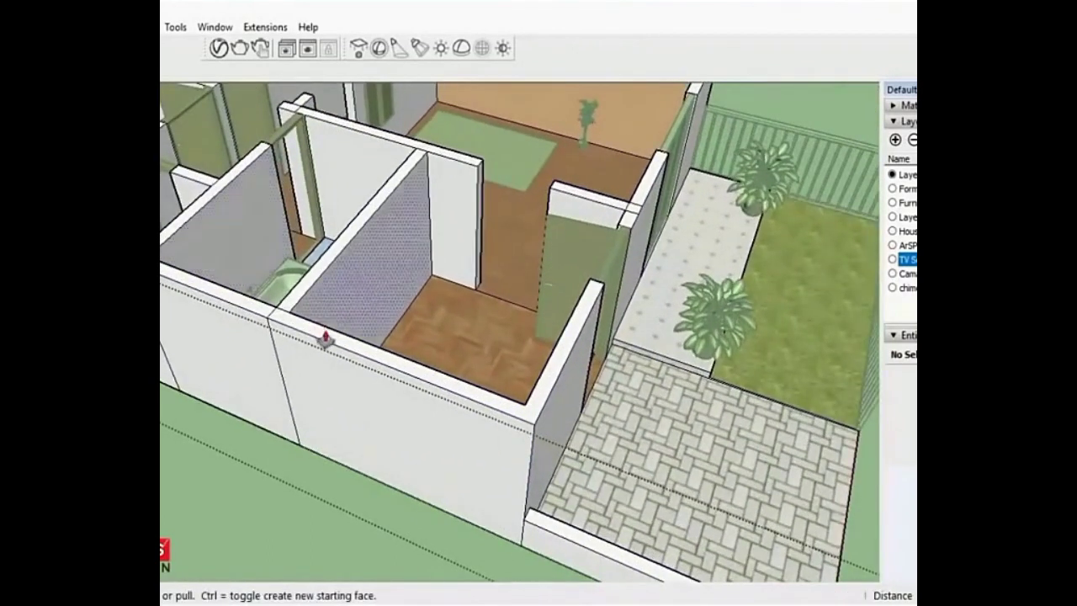
{"action": "left_click", "coordinate": [326, 345]}
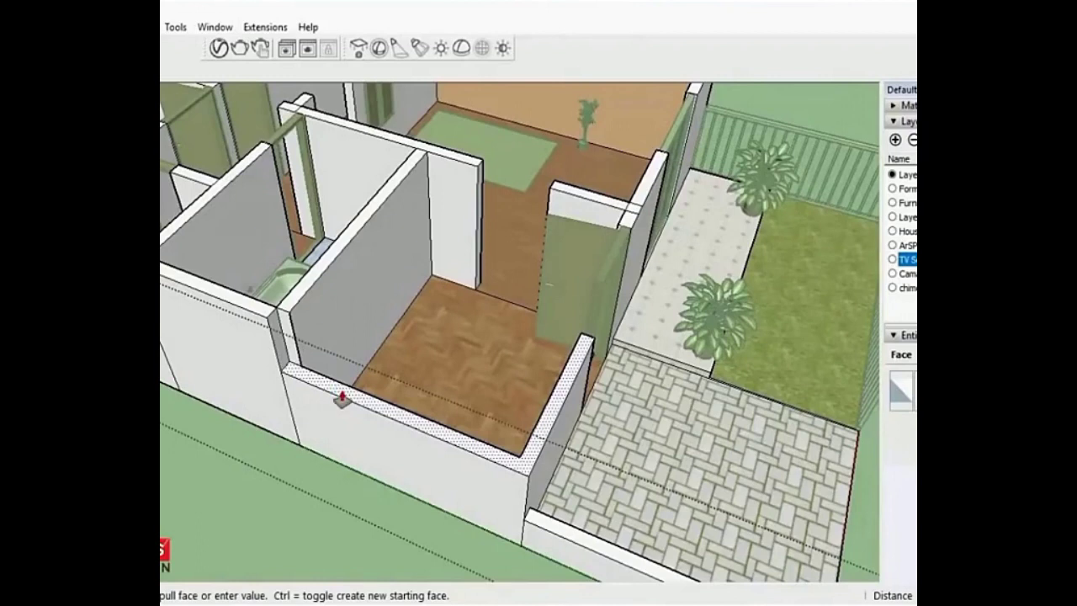
{"action": "key", "text": "Escape"}
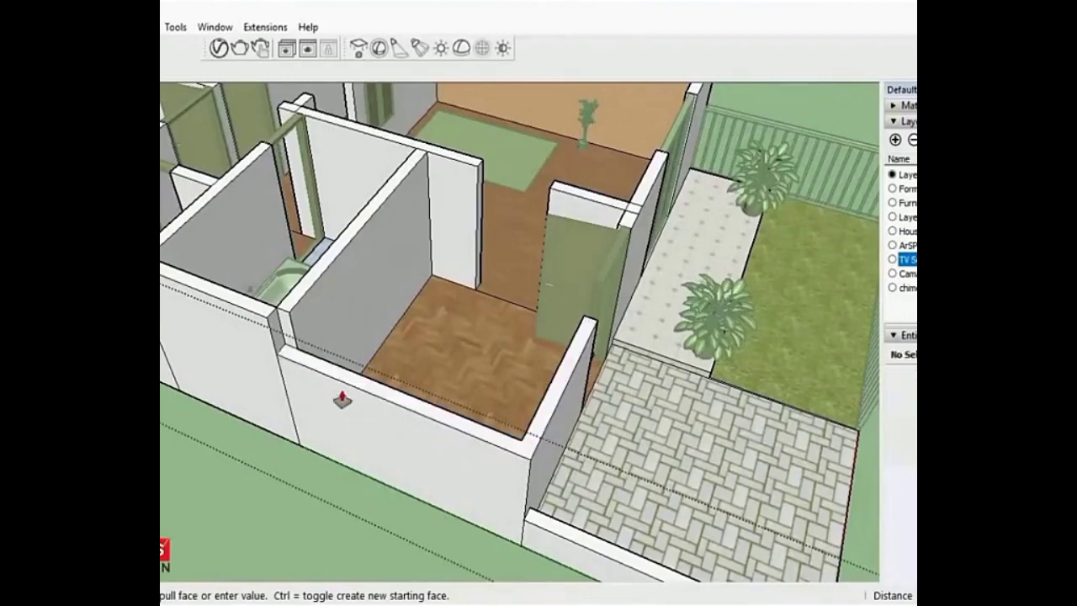
{"action": "left_click", "coordinate": [348, 392]}
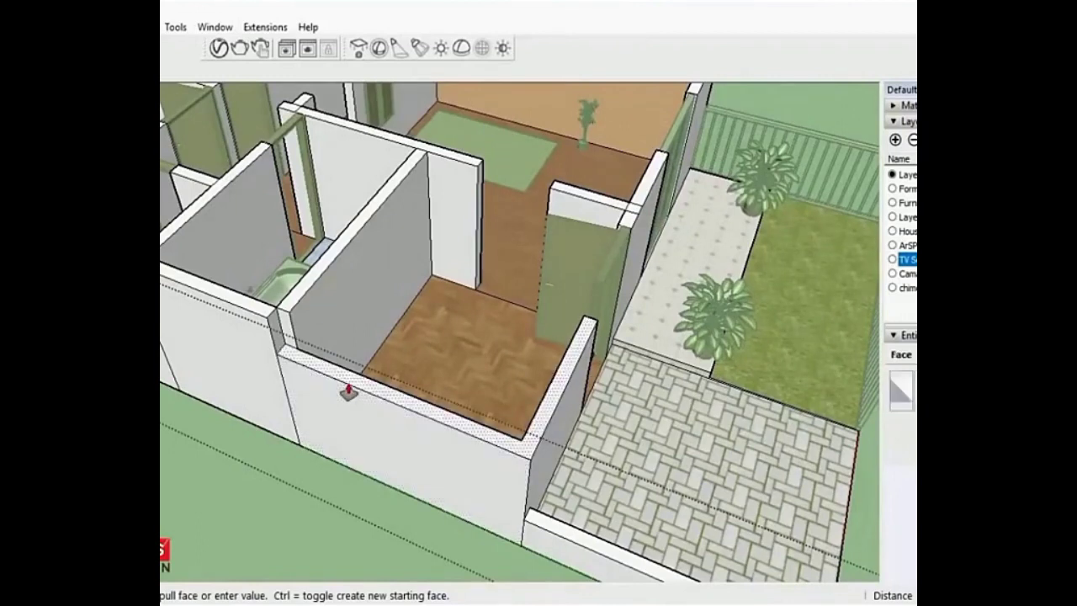
{"action": "left_click", "coordinate": [347, 392]}
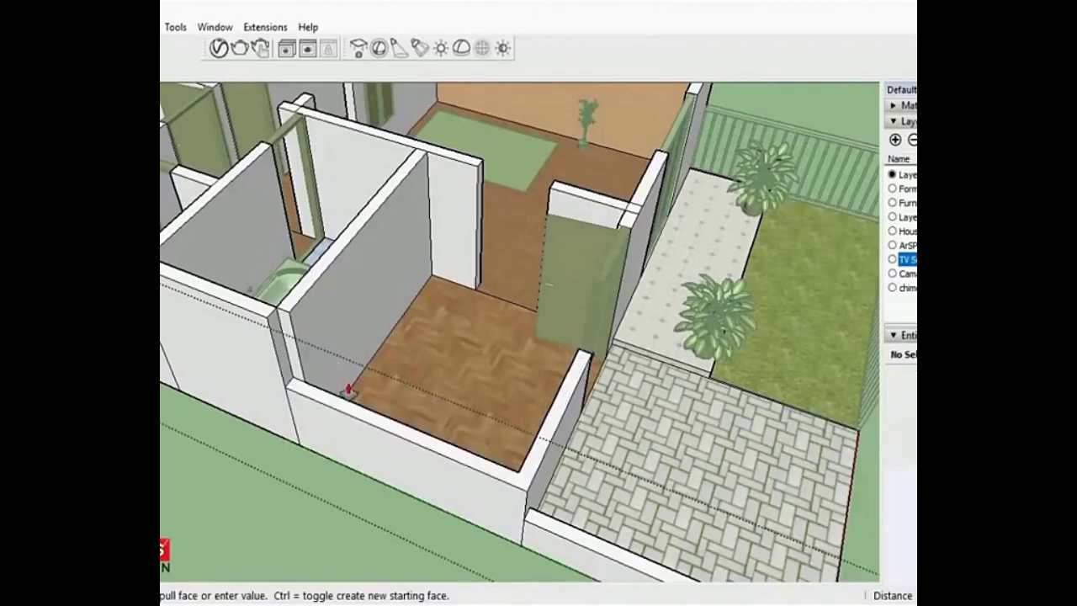
{"action": "left_click", "coordinate": [308, 401]}
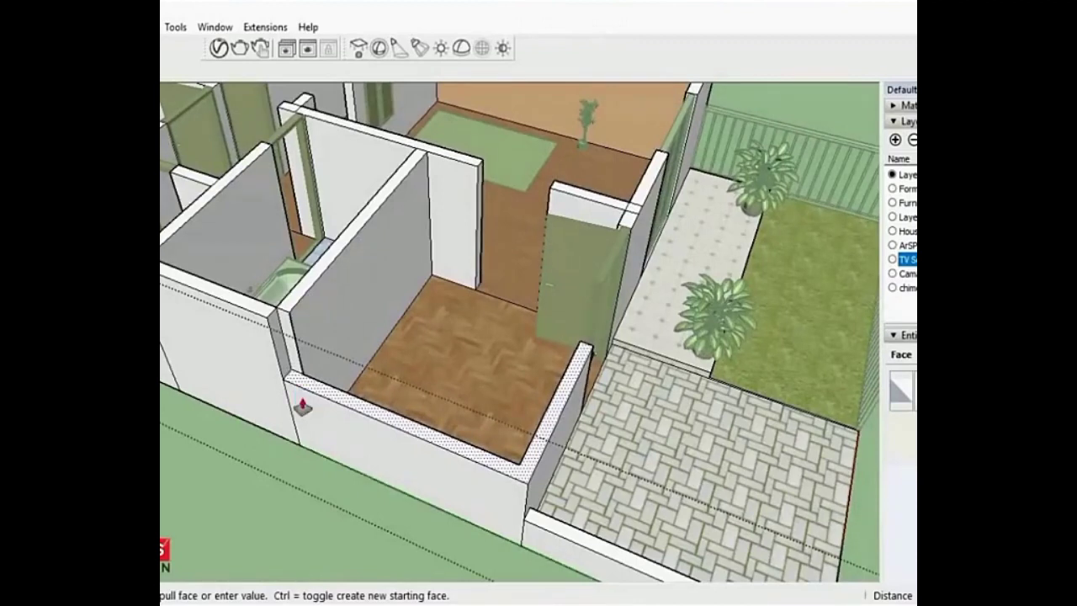
{"action": "left_click", "coordinate": [301, 407]}
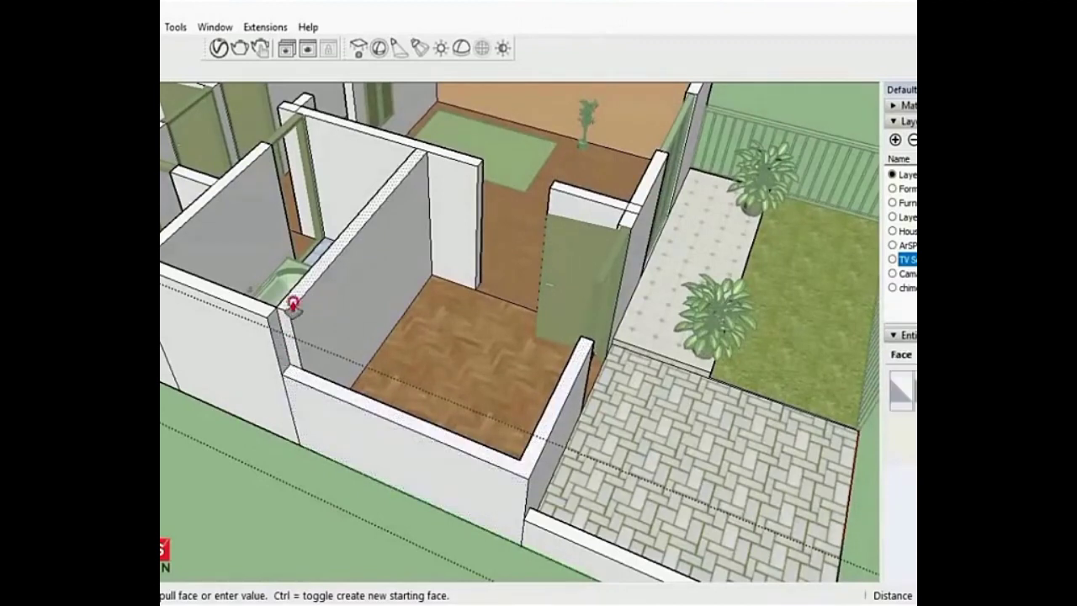
- Lower the bathroom walls, tall back wall, door-frame column and patio wall to that same height
{"action": "left_click", "coordinate": [263, 316]}
{"action": "left_click", "coordinate": [247, 316]}
{"action": "left_click", "coordinate": [169, 244]}
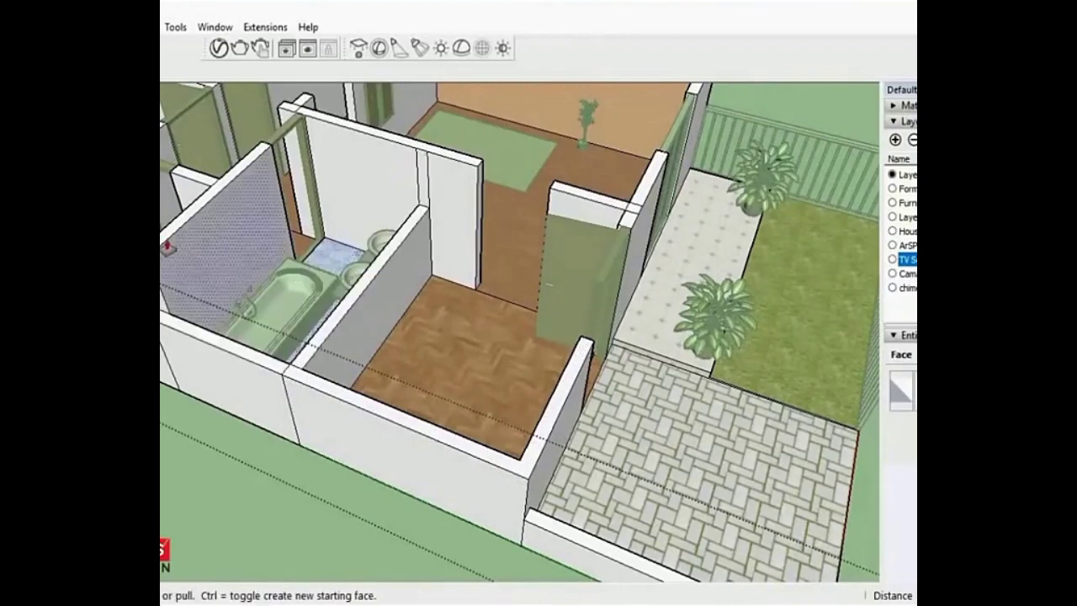
{"action": "double_click", "coordinate": [176, 234]}
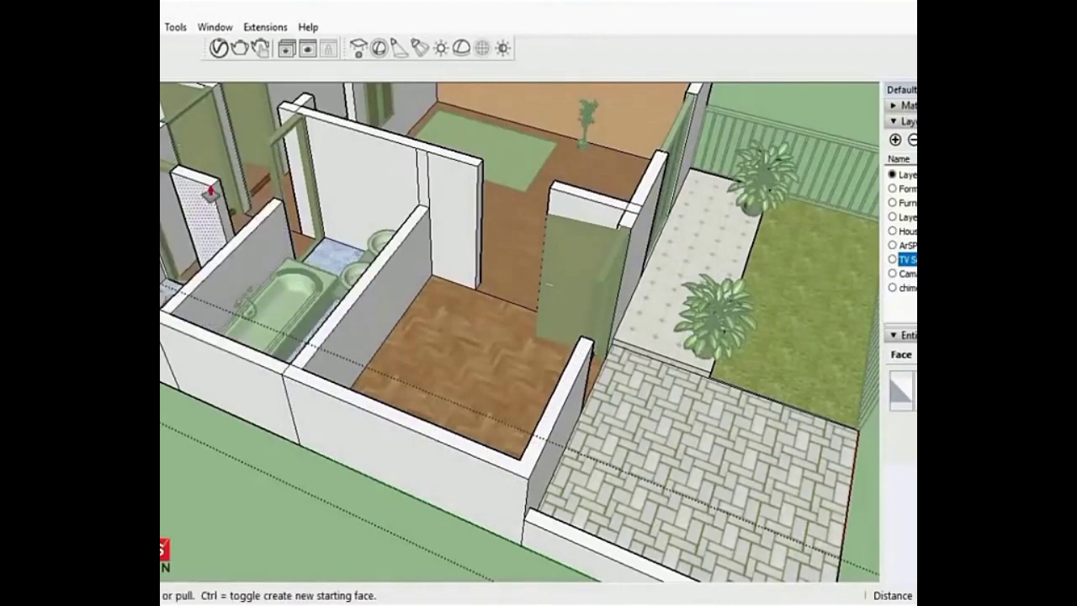
{"action": "double_click", "coordinate": [339, 131]}
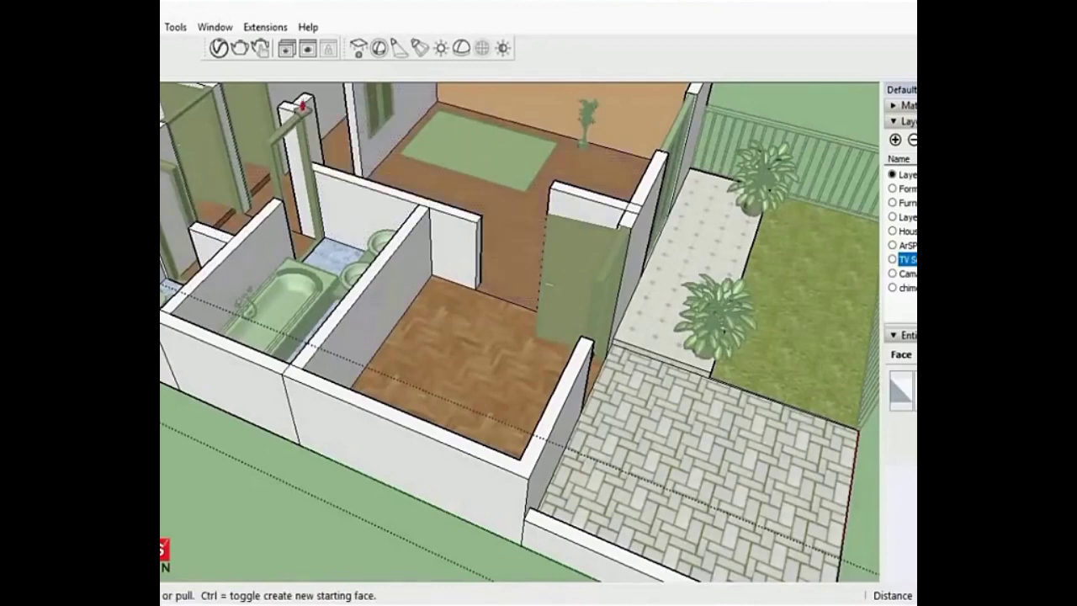
{"action": "double_click", "coordinate": [302, 106]}
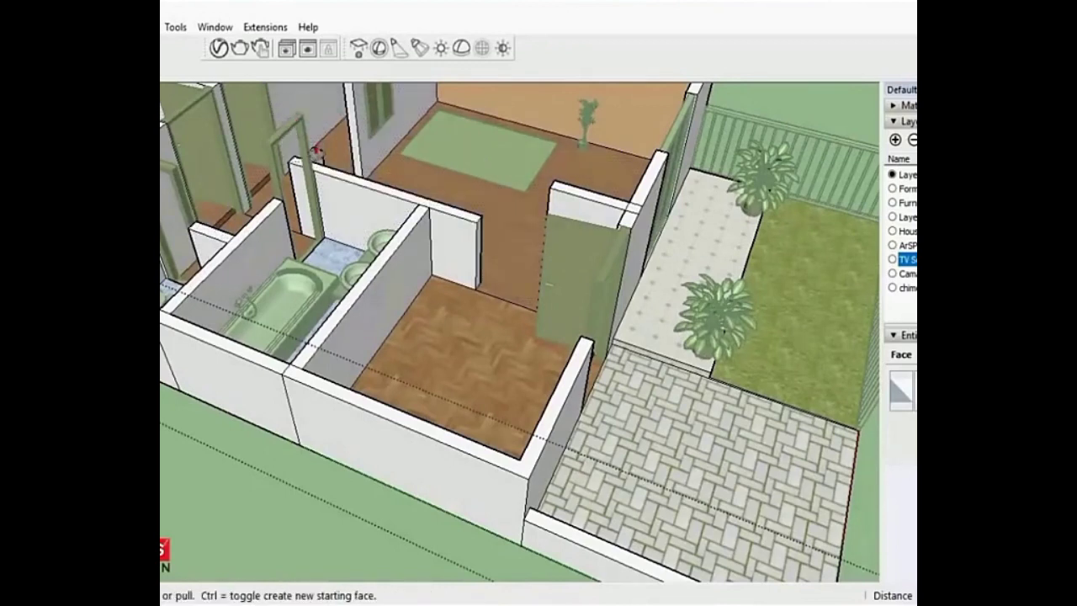
{"action": "double_click", "coordinate": [617, 211]}
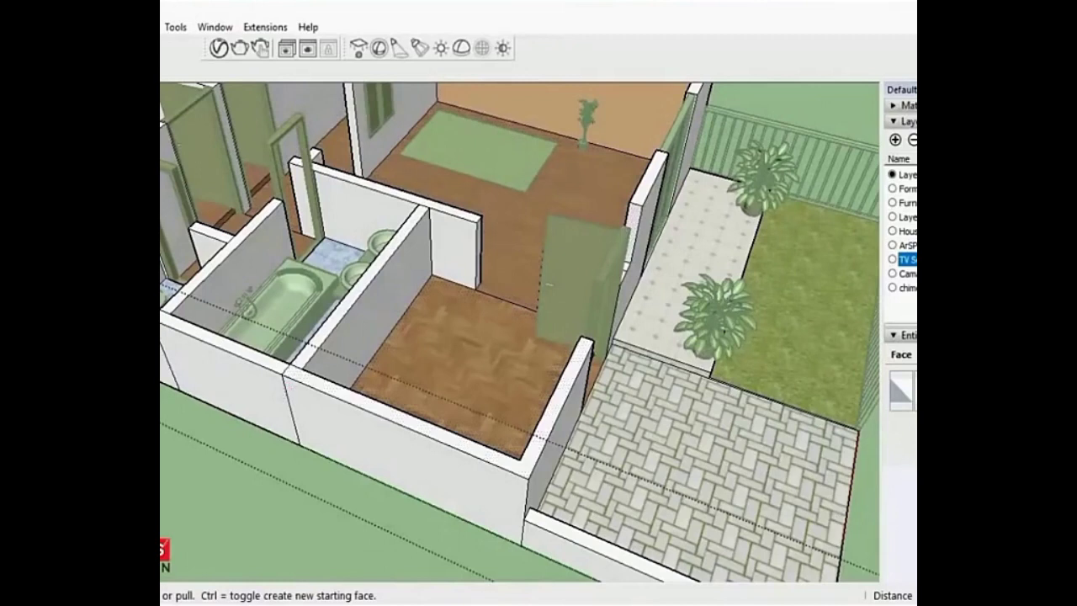
- Push down the top-left outer wall and the walls beside the bedroom door and bed
{"action": "scroll", "coordinate": [465, 378], "scroll_direction": "down", "scroll_amount": 3}
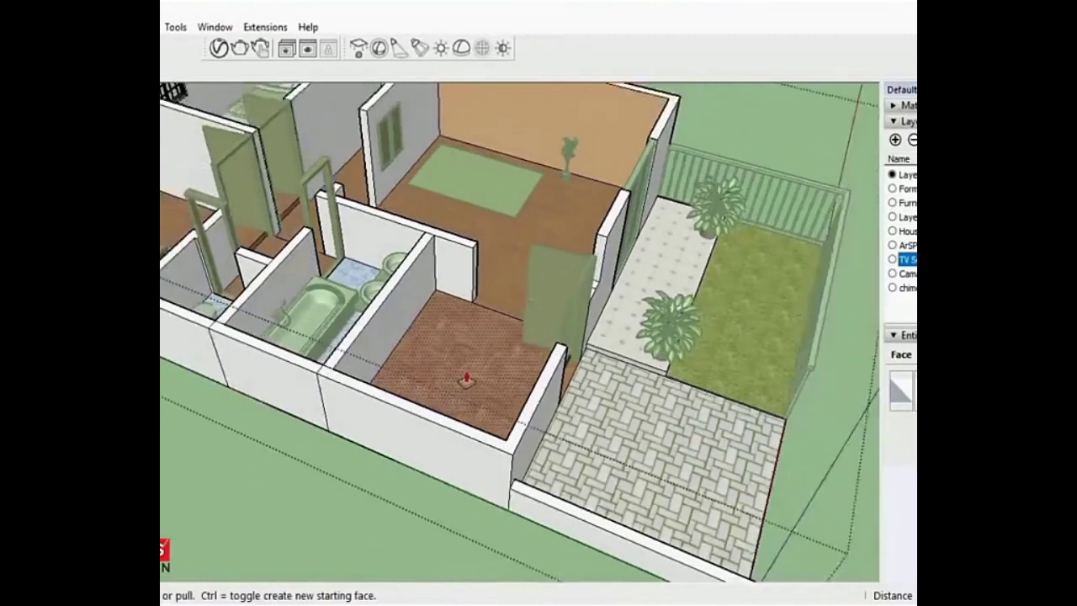
{"action": "left_click", "coordinate": [165, 252]}
{"action": "left_click", "coordinate": [165, 244]}
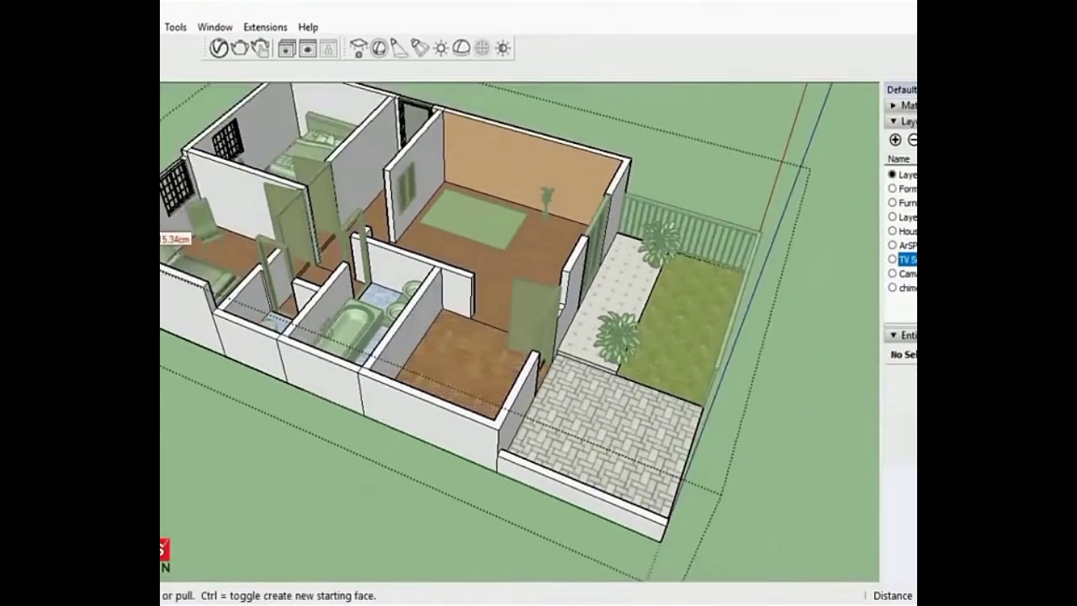
{"action": "left_click", "coordinate": [243, 169]}
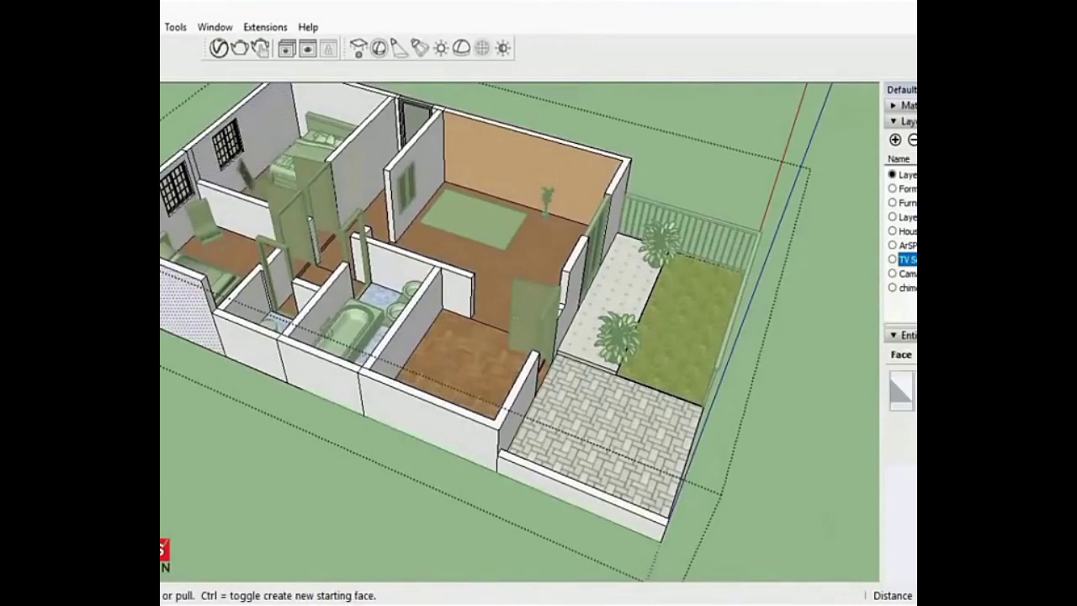
{"action": "left_click", "coordinate": [410, 148]}
{"action": "left_click", "coordinate": [411, 148]}
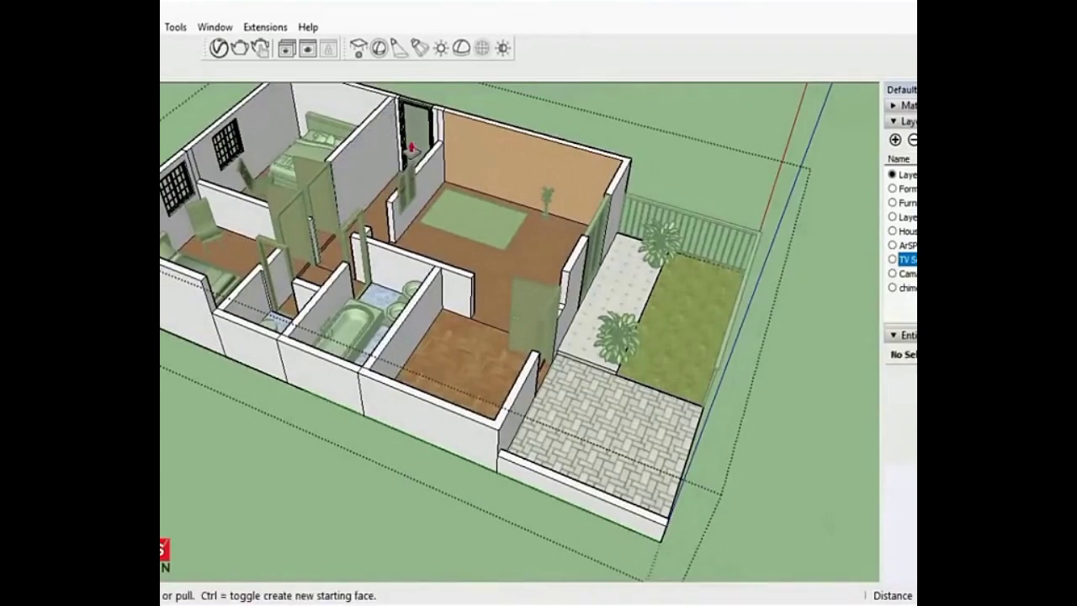
{"action": "left_click", "coordinate": [354, 144]}
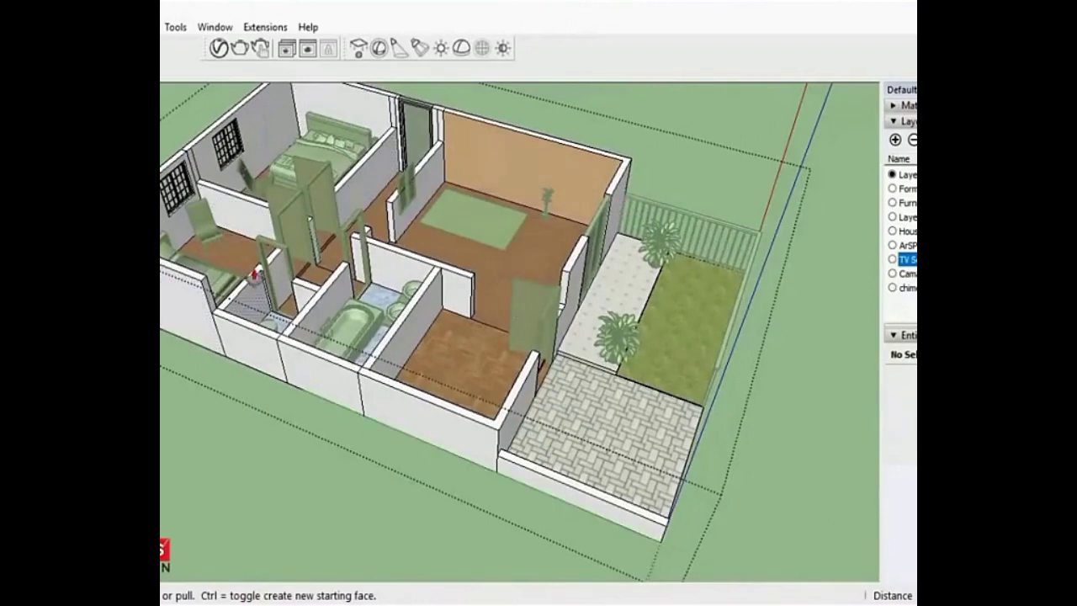
- Cycle through Tape Measure, Push/Pull and Paint Bucket, ending back on Select
{"action": "scroll", "coordinate": [255, 274], "scroll_direction": "up", "scroll_amount": 3}
{"action": "scroll", "coordinate": [255, 274], "scroll_direction": "up", "scroll_amount": 3}
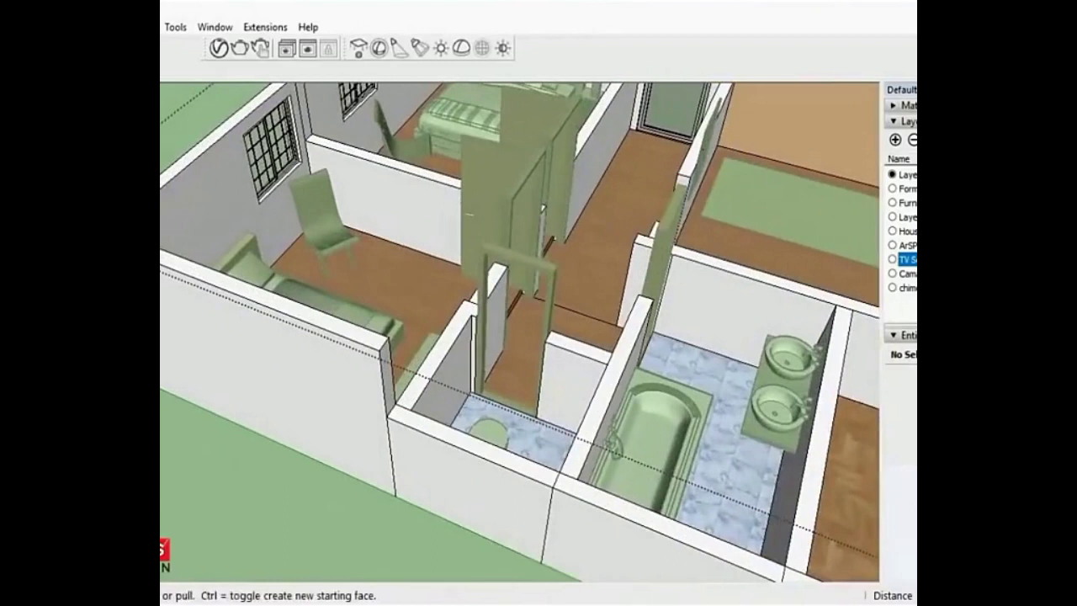
{"action": "key", "text": "t"}
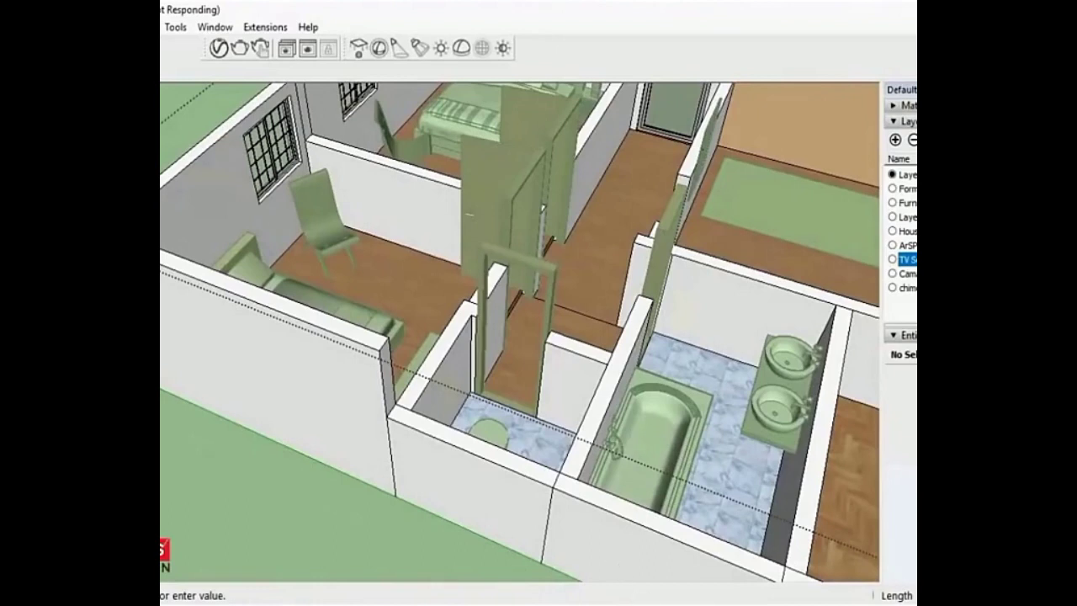
{"action": "key", "text": "p"}
{"action": "scroll", "coordinate": [361, 336], "scroll_direction": "down", "scroll_amount": 2}
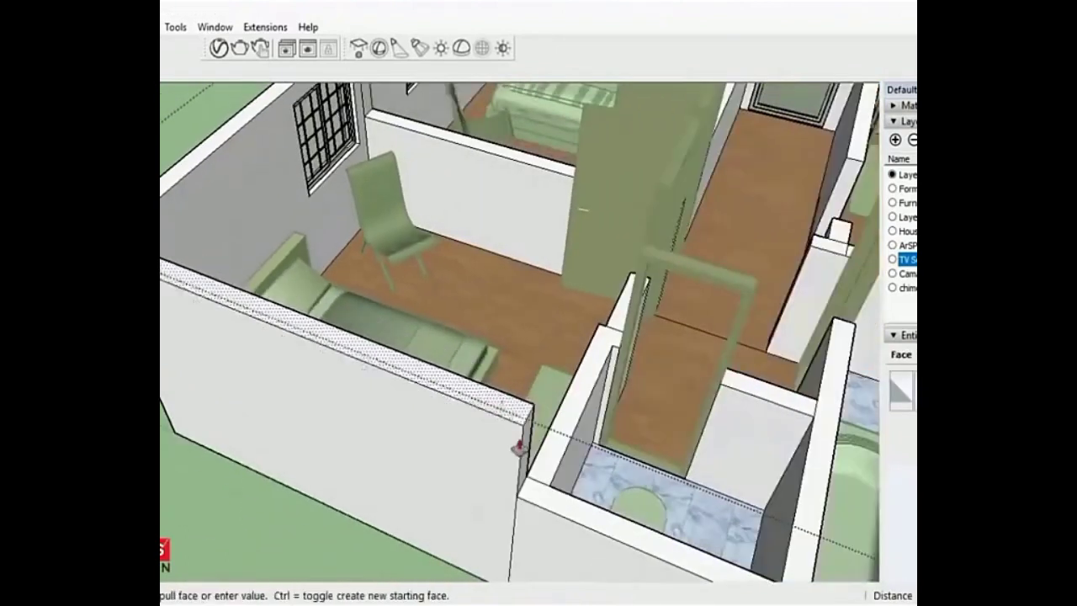
{"action": "key", "text": "b"}
{"action": "key", "text": "space"}
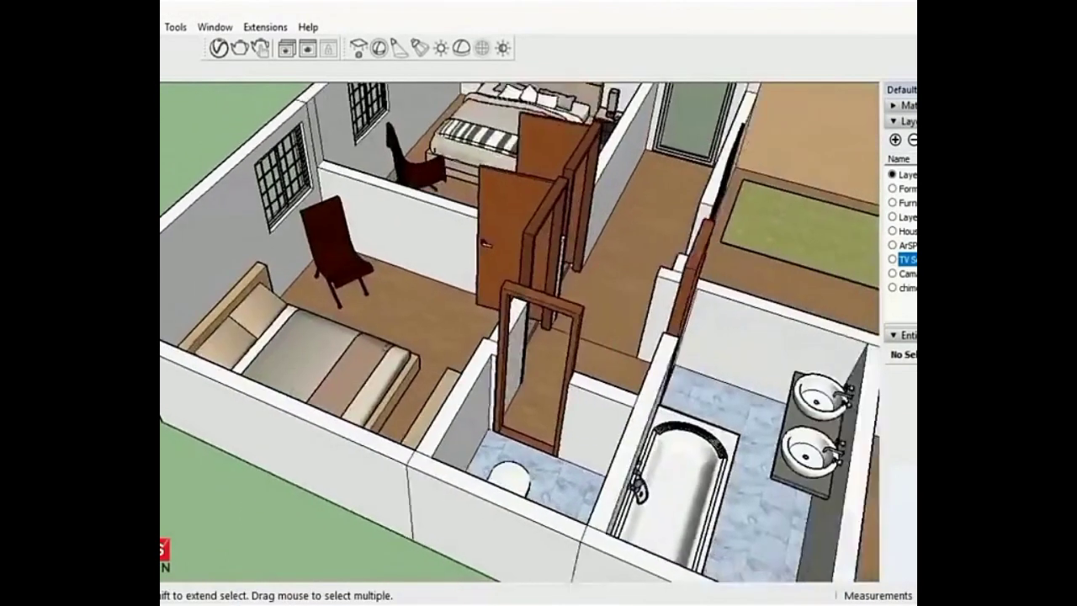
{"action": "scroll", "coordinate": [631, 437], "scroll_direction": "down", "scroll_amount": 5}
{"action": "middle_click_drag", "start_coordinate": [453, 454], "coordinate": [339, 456], "text": "shift"}
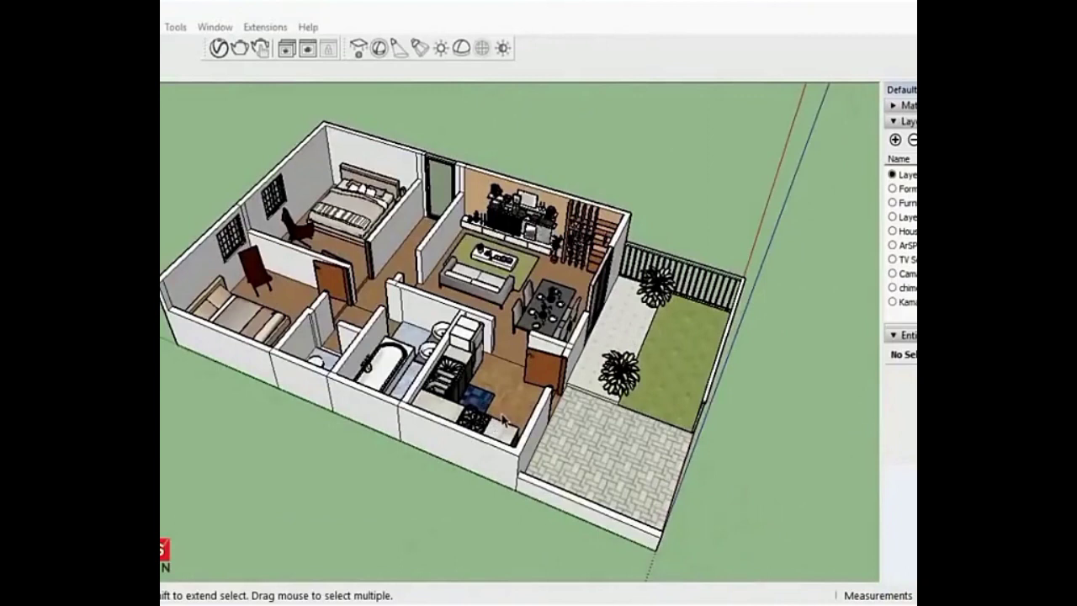
{"action": "scroll", "coordinate": [548, 376], "scroll_direction": "up", "scroll_amount": 1}
{"action": "scroll", "coordinate": [551, 374], "scroll_direction": "up", "scroll_amount": 1}
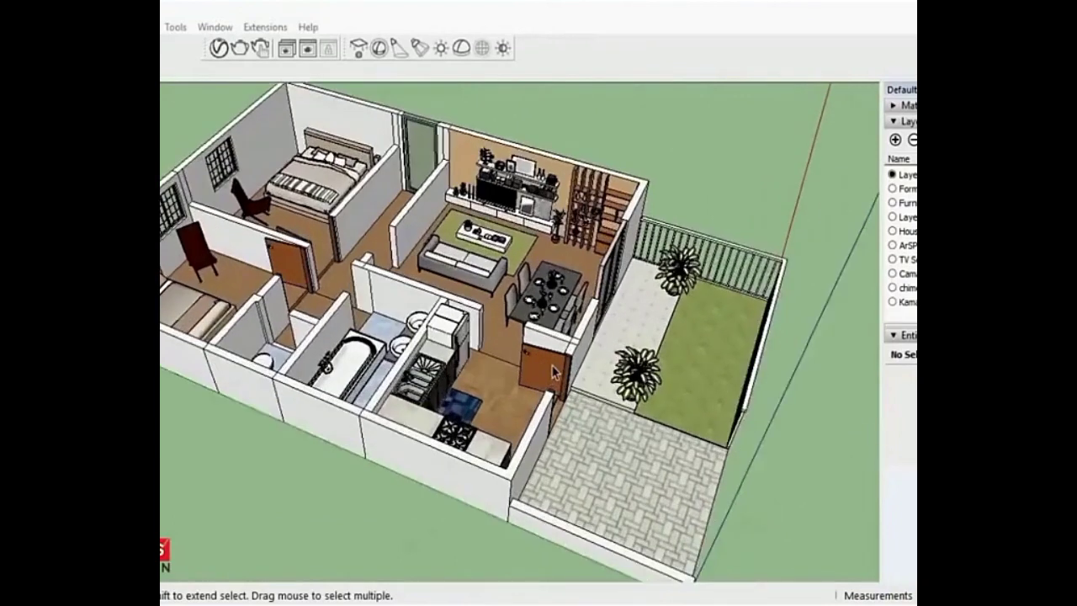
{"action": "scroll", "coordinate": [560, 371], "scroll_direction": "up", "scroll_amount": 2}
{"action": "scroll", "coordinate": [561, 371], "scroll_direction": "up", "scroll_amount": 1}
{"action": "scroll", "coordinate": [562, 364], "scroll_direction": "up", "scroll_amount": 1}
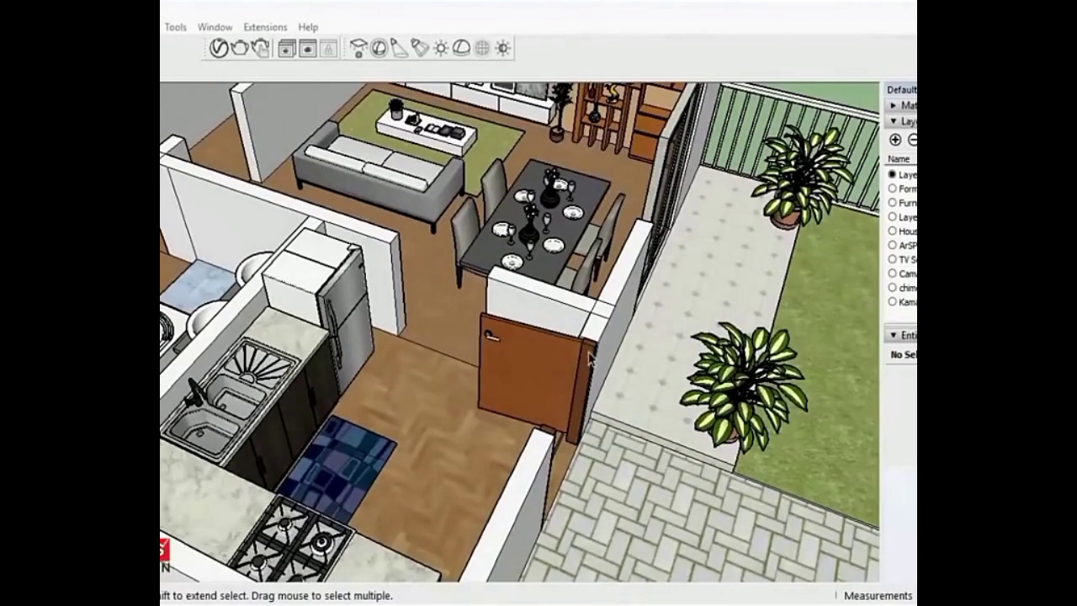
{"action": "scroll", "coordinate": [549, 446], "scroll_direction": "down", "scroll_amount": 1}
{"action": "scroll", "coordinate": [547, 446], "scroll_direction": "down", "scroll_amount": 2}
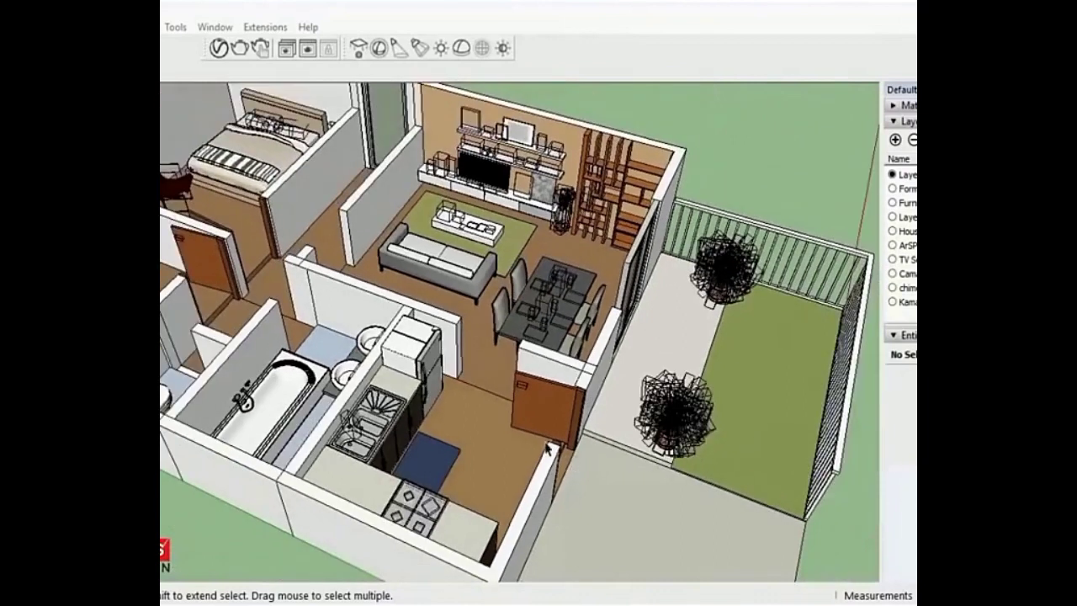
{"action": "scroll", "coordinate": [555, 328], "scroll_direction": "down", "scroll_amount": 1}
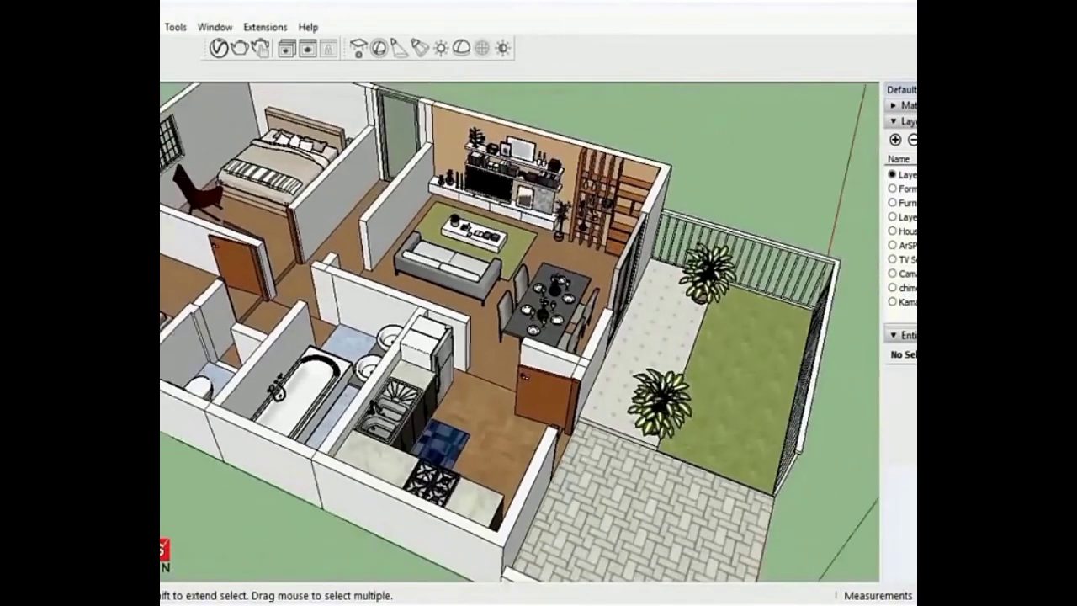
{"action": "scroll", "coordinate": [555, 328], "scroll_direction": "down", "scroll_amount": 1}
{"action": "scroll", "coordinate": [555, 328], "scroll_direction": "down", "scroll_amount": 1}
{"action": "scroll", "coordinate": [290, 259], "scroll_direction": "down", "scroll_amount": 1}
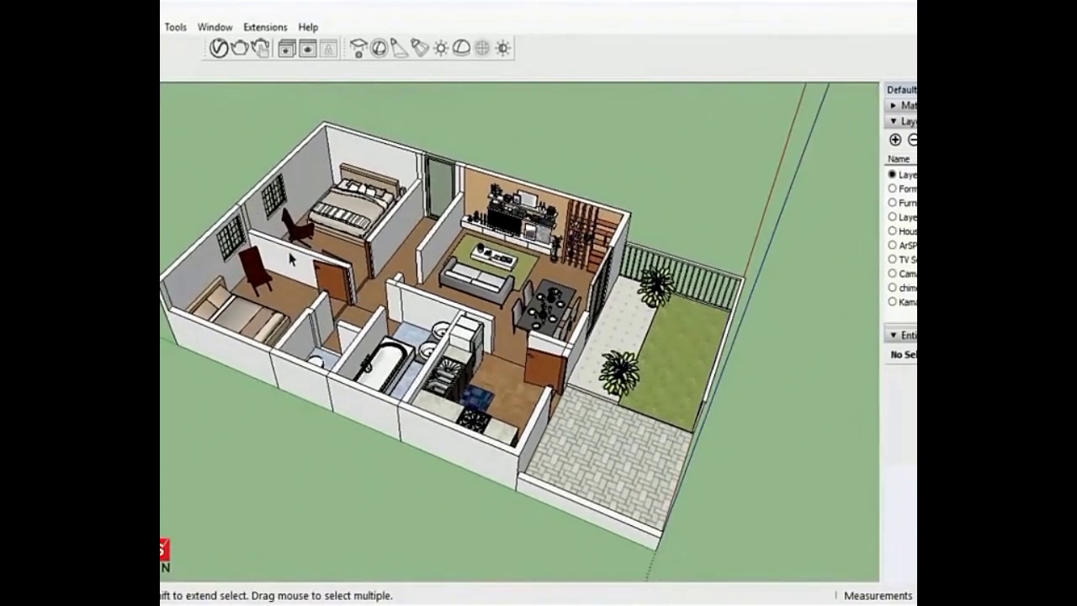